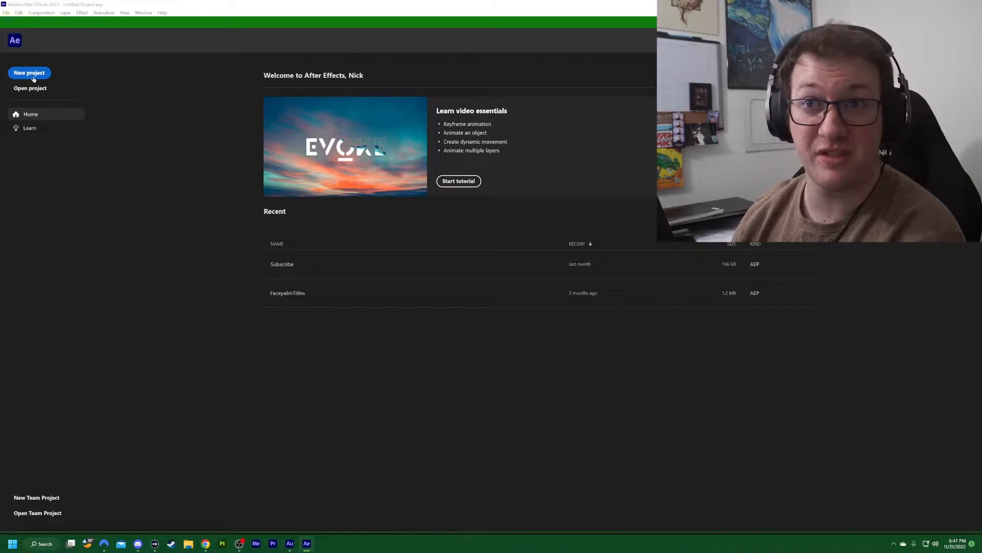
Create a new After Effects project
click(32, 73)
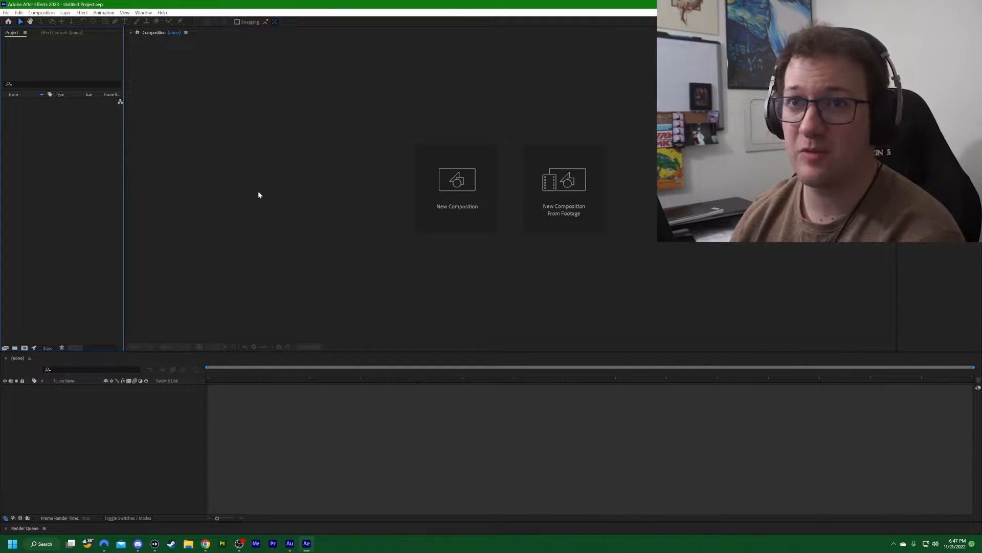
Switch to Chrome, search Google for "facebook official logo" and open the logo page of Facebook's Brand Portal
click(205, 543)
scroll(195, 255, up, 6)
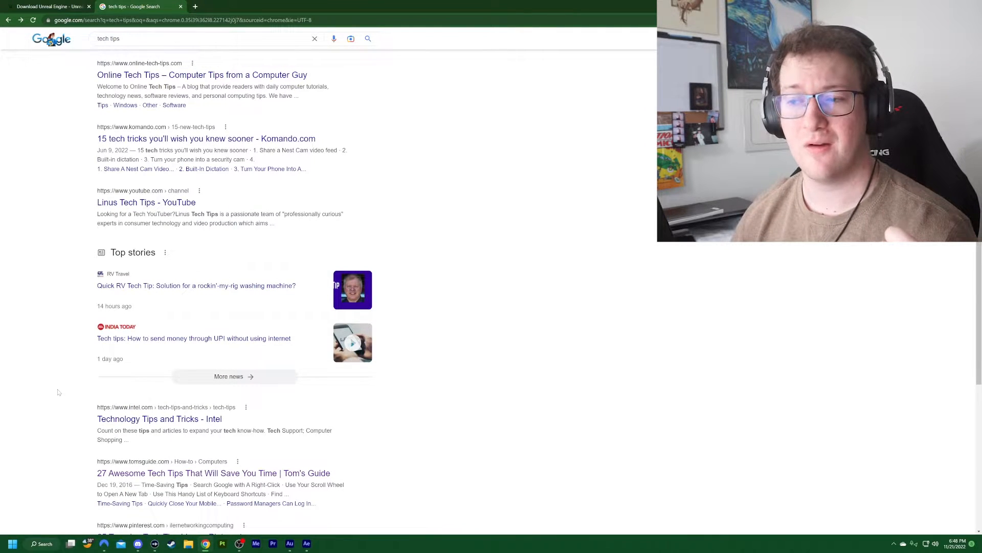
scroll(58, 392, up, 5)
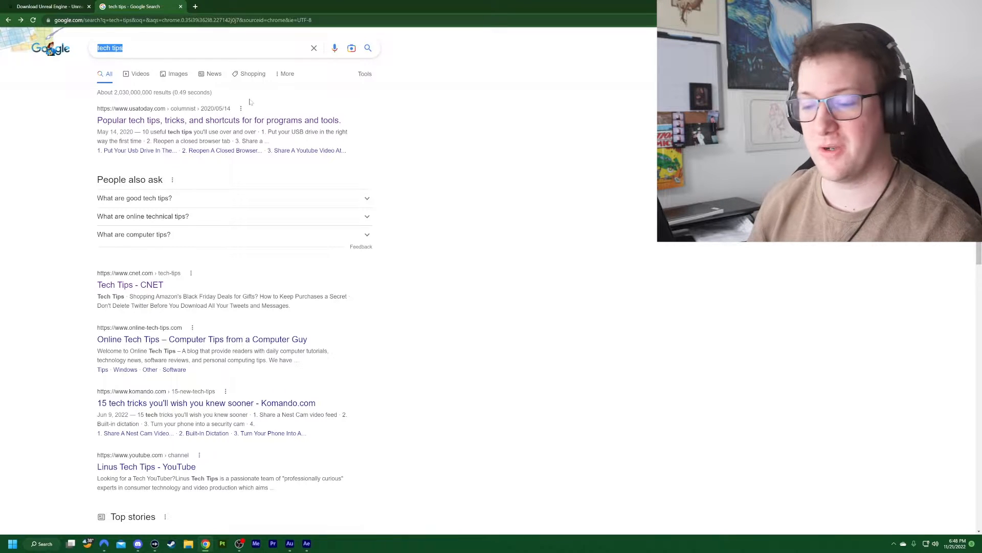
text(facebook)
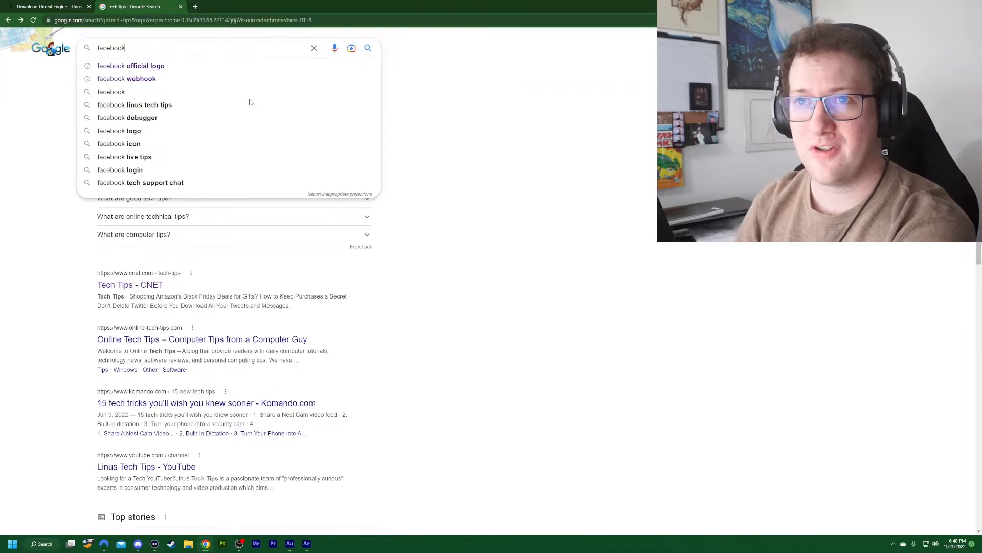
key(Down)
key(Return)
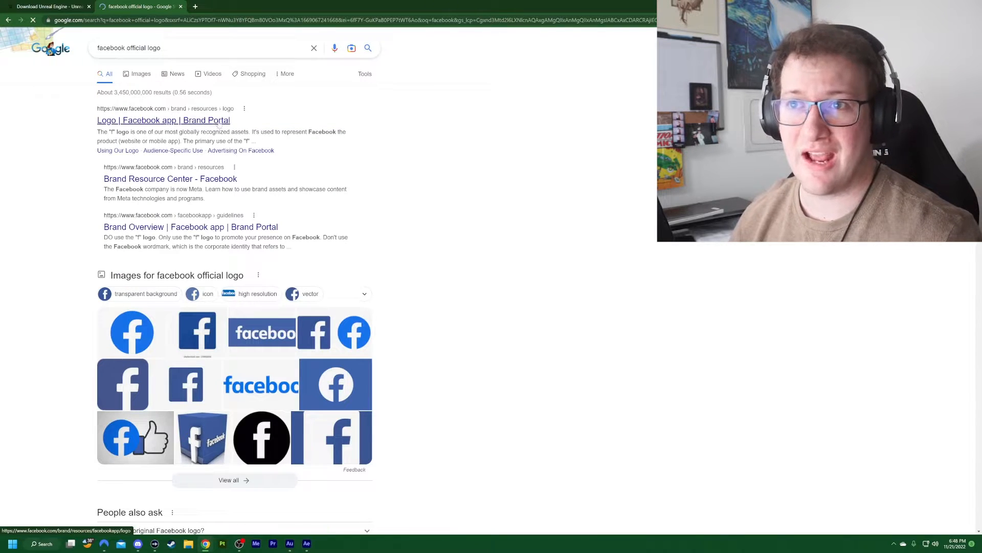
click(213, 123)
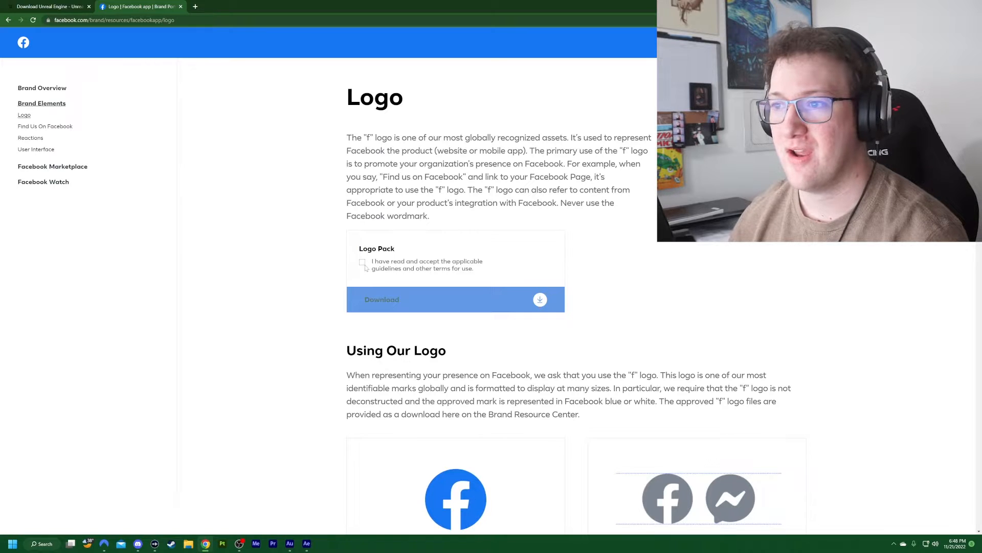
Accept the logo pack's usage guidelines and download Facebook-Brand-Asset-Pack-2019.zip into the BRANDING folder of _Facepalm
click(365, 266)
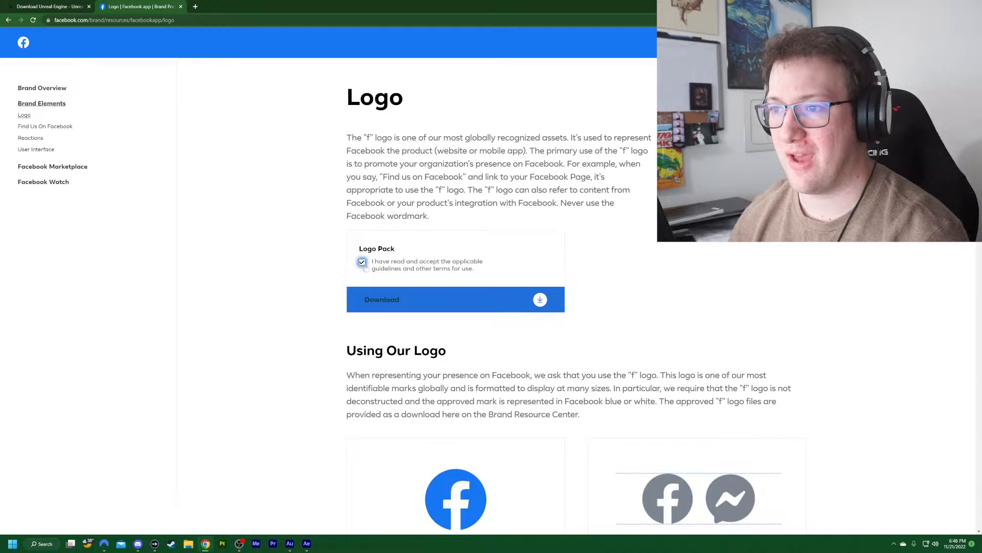
click(539, 300)
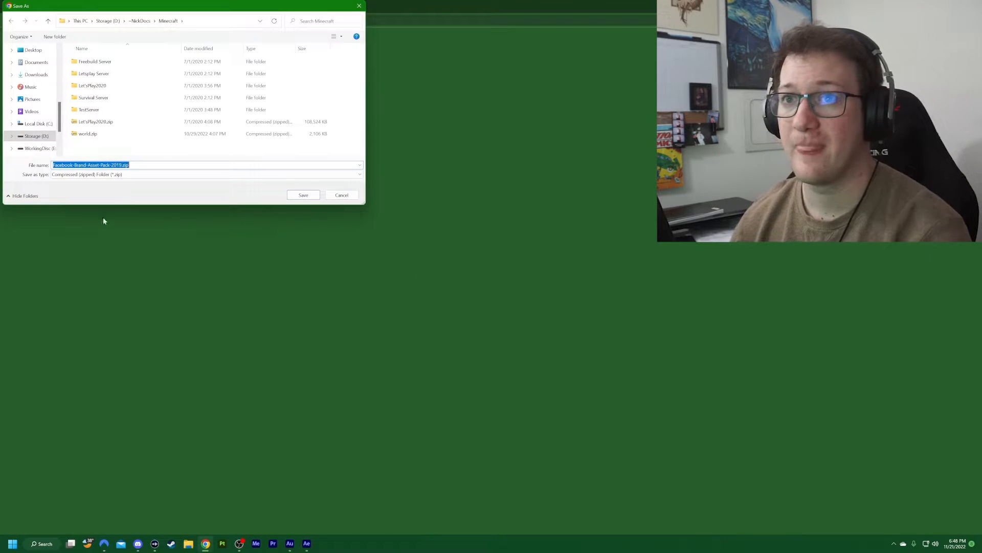
drag(59, 128, 60, 104)
scroll(37, 122, up, 6)
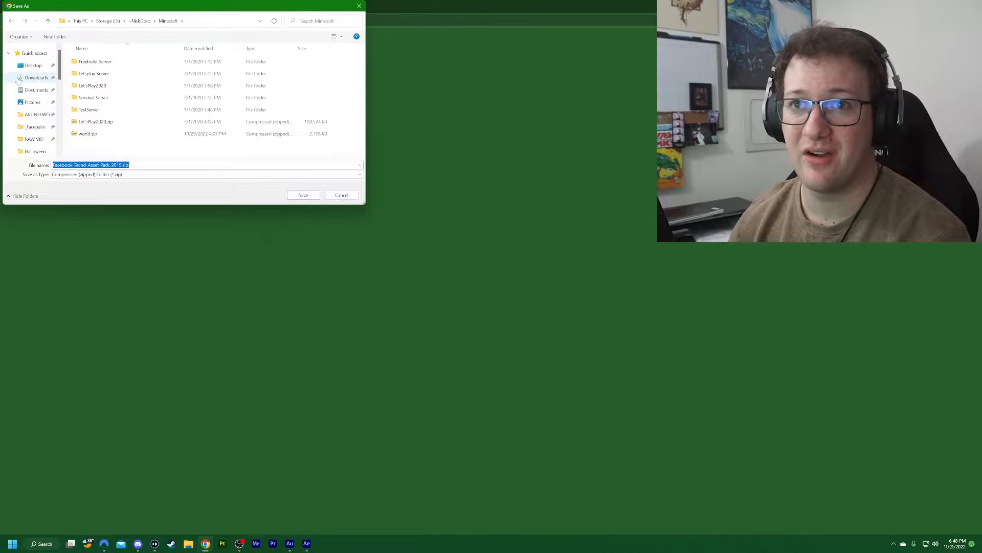
click(35, 126)
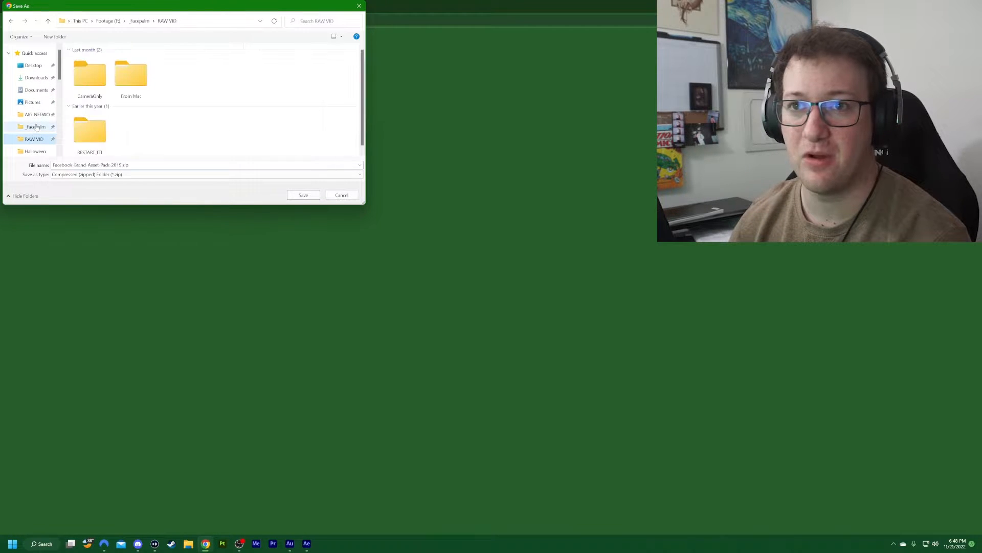
double_click(113, 84)
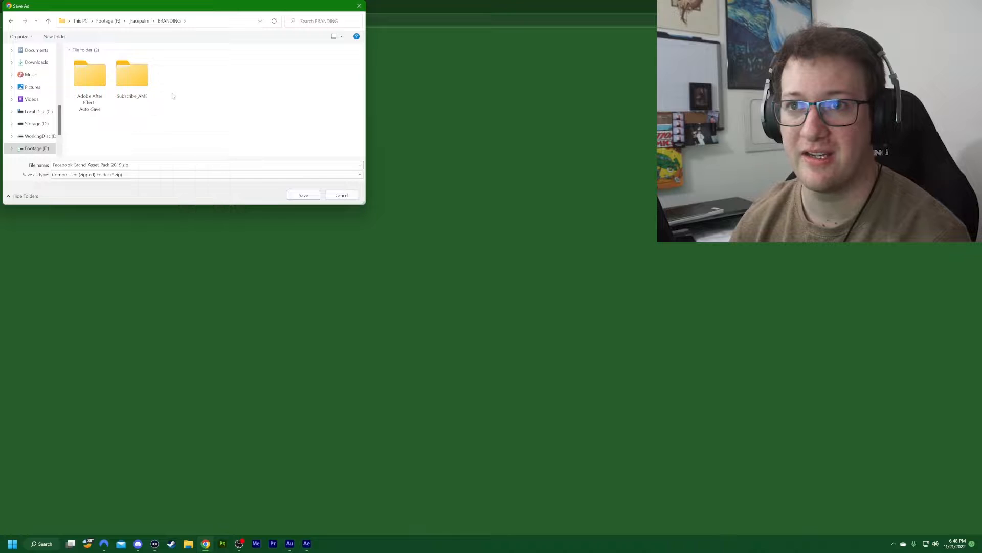
click(303, 196)
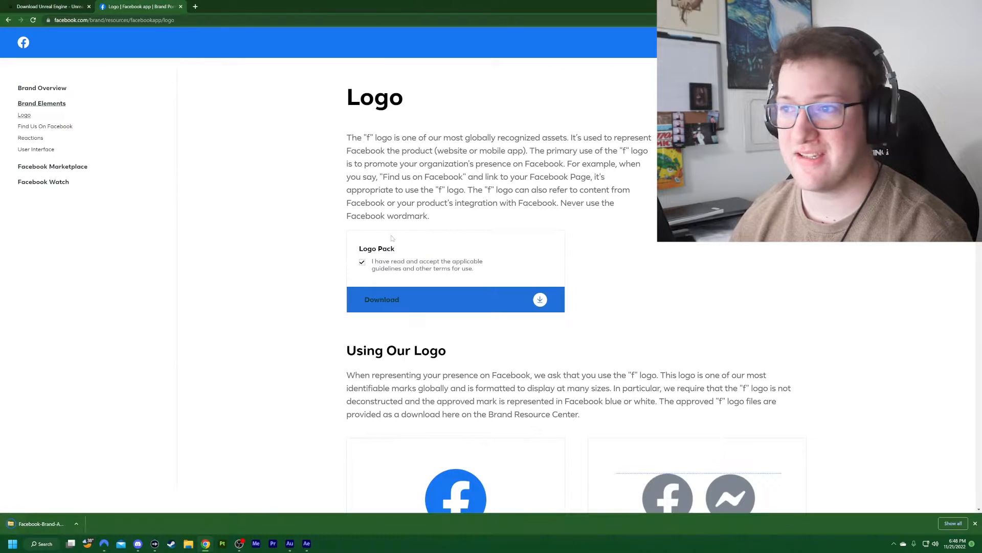
Search Google for "twitter official logo" and find the logo downloads on Twitter's Brand toolkit page
click(5, 21)
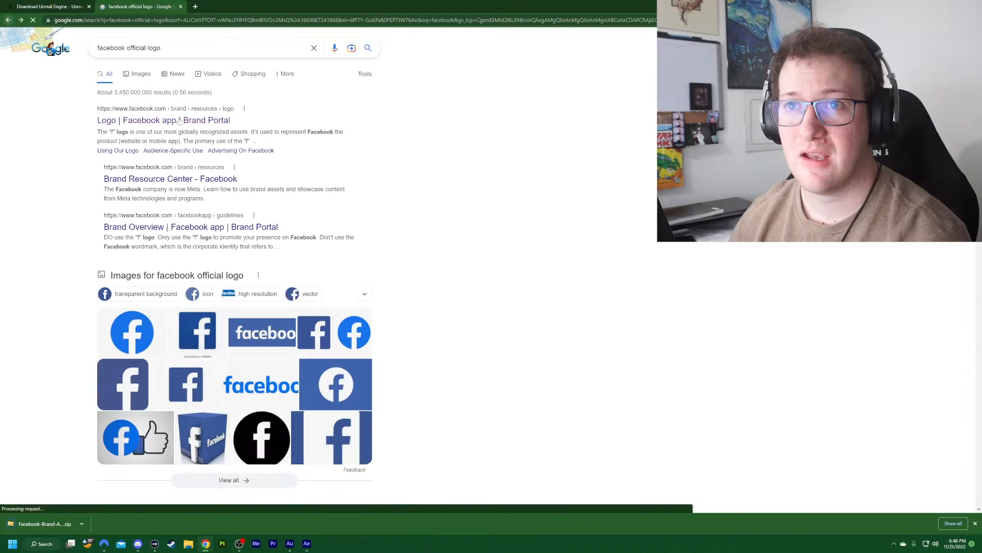
drag(164, 47, 86, 62)
text(t)
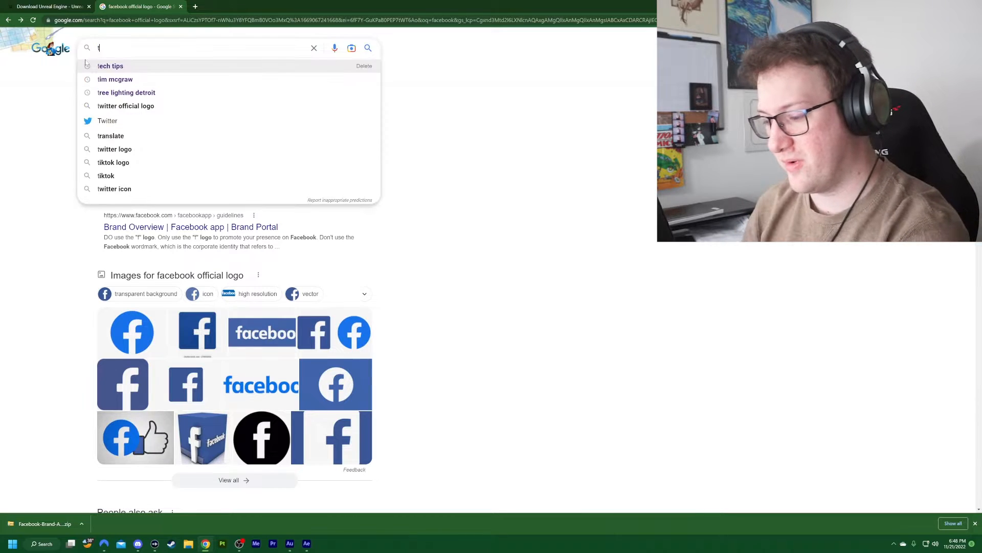
text(witter official logo)
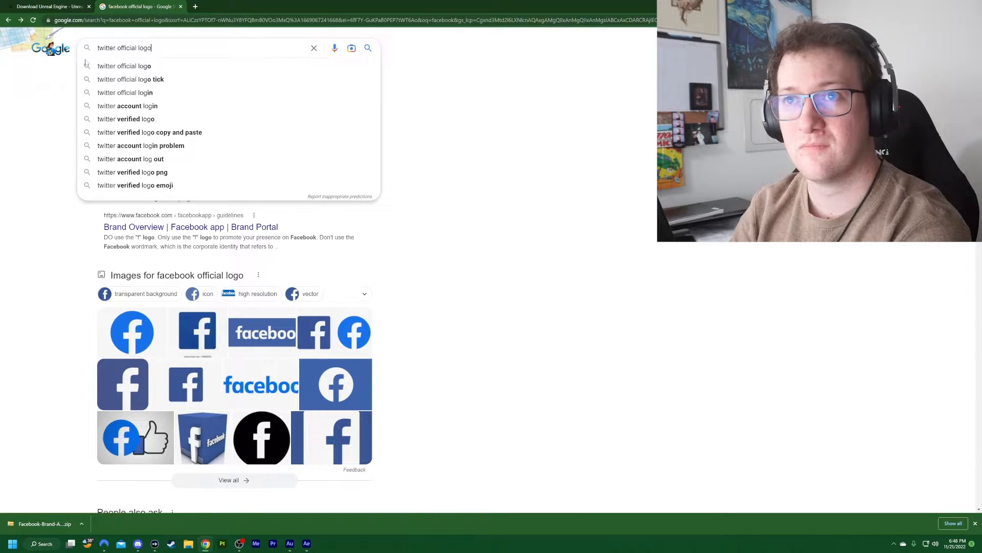
key(Return)
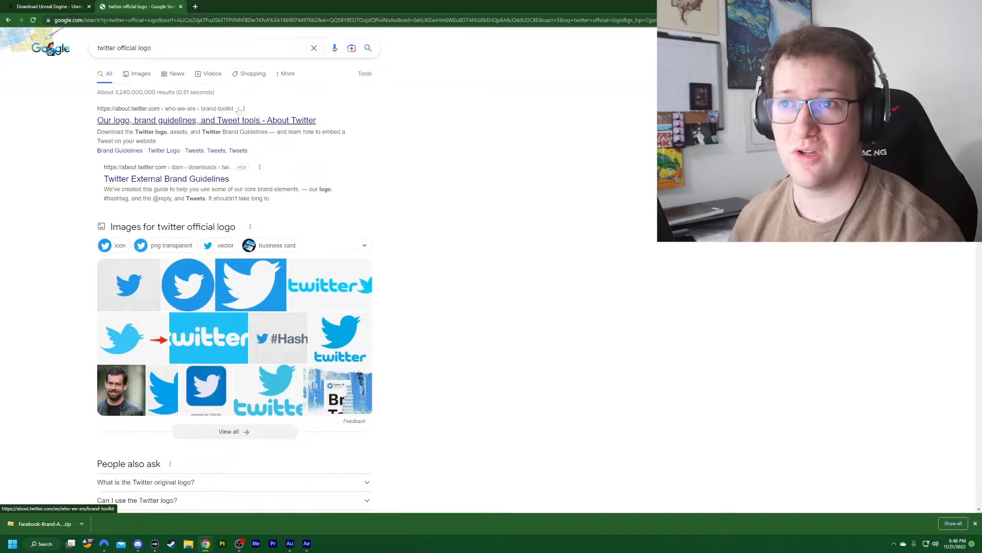
click(241, 121)
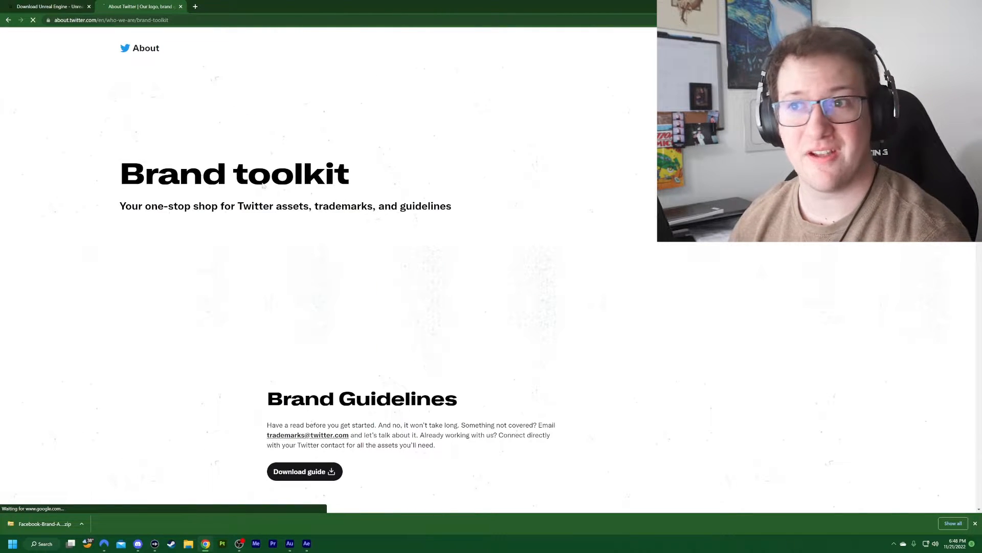
scroll(266, 215, down, 3)
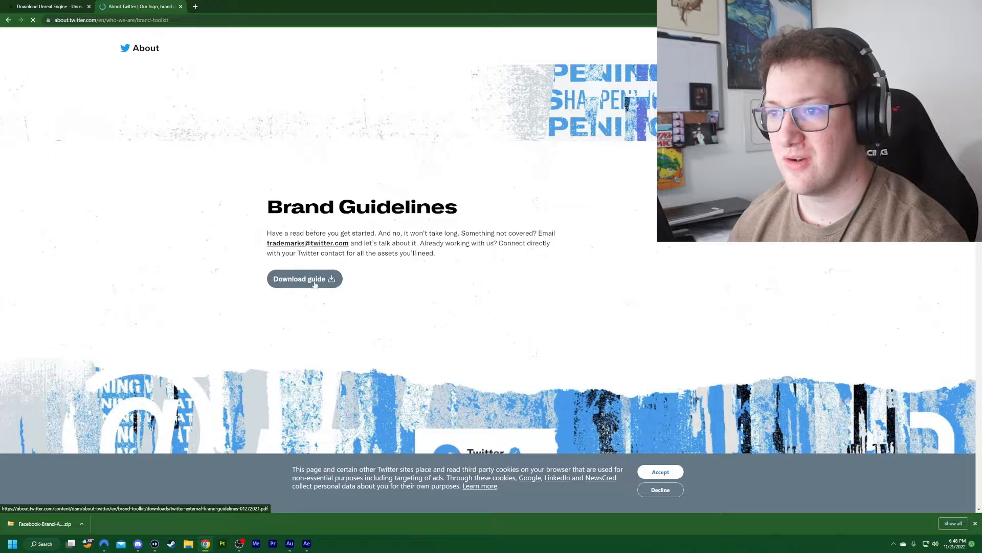
scroll(314, 284, down, 6)
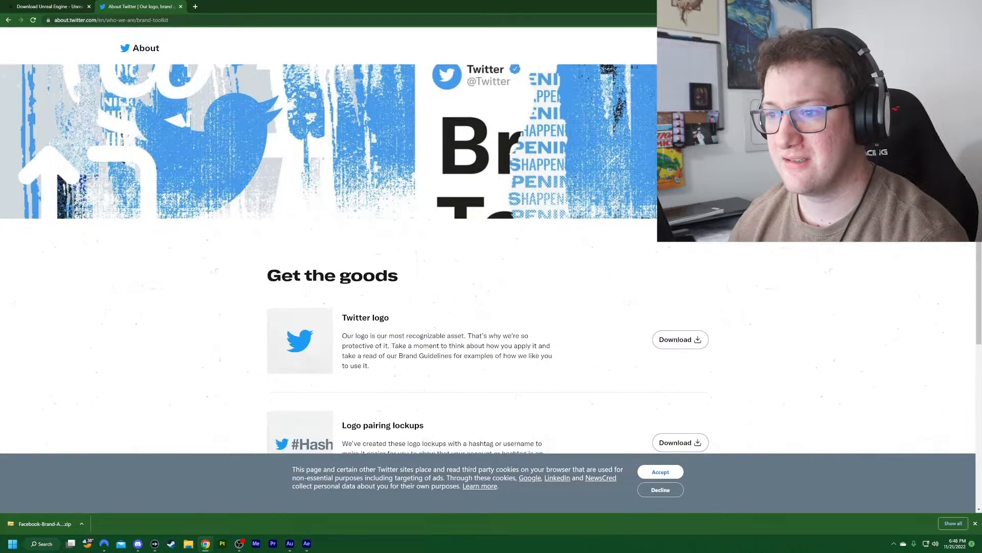
scroll(369, 272, down, 2)
scroll(369, 272, down, 1)
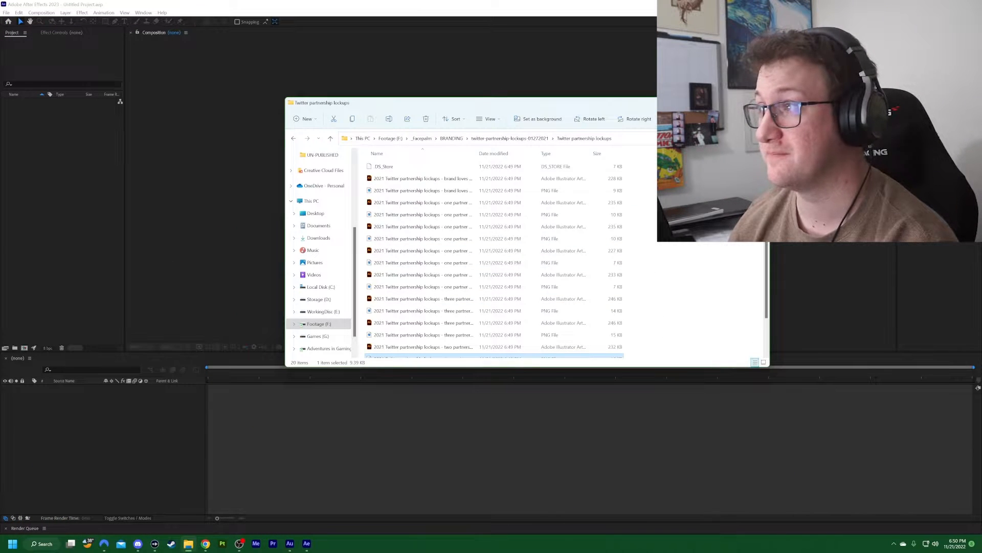
Return to After Effects and widen the Project panel
click(7, 397)
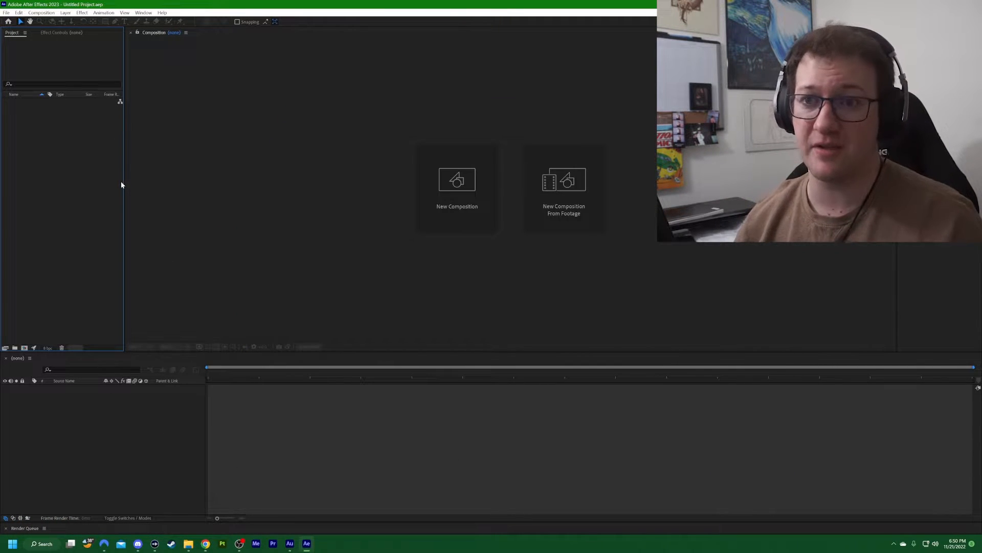
drag(123, 182, 210, 181)
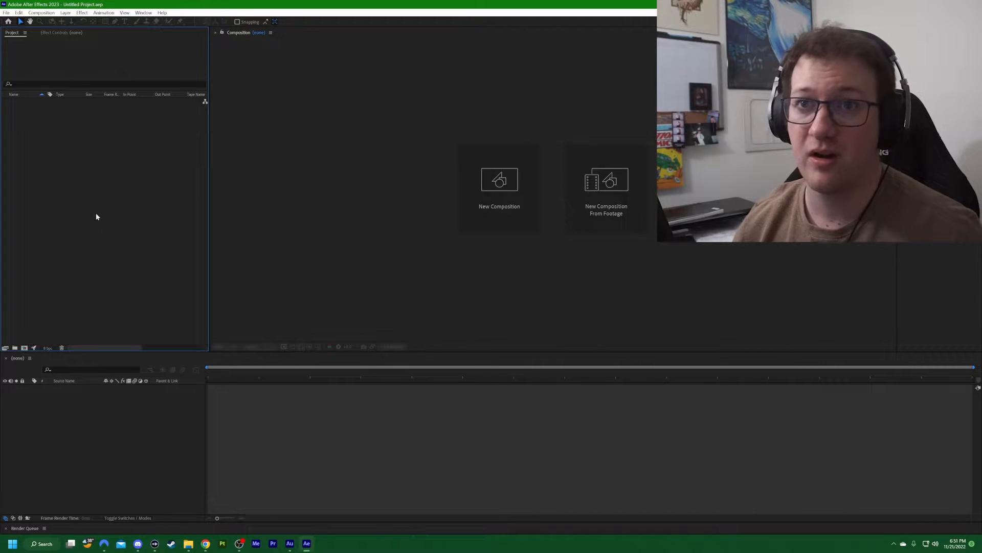
Create a new composition with the UHD (4K) 3840x2160 preset at 29.97 fps and a duration of 30 seconds
click(498, 184)
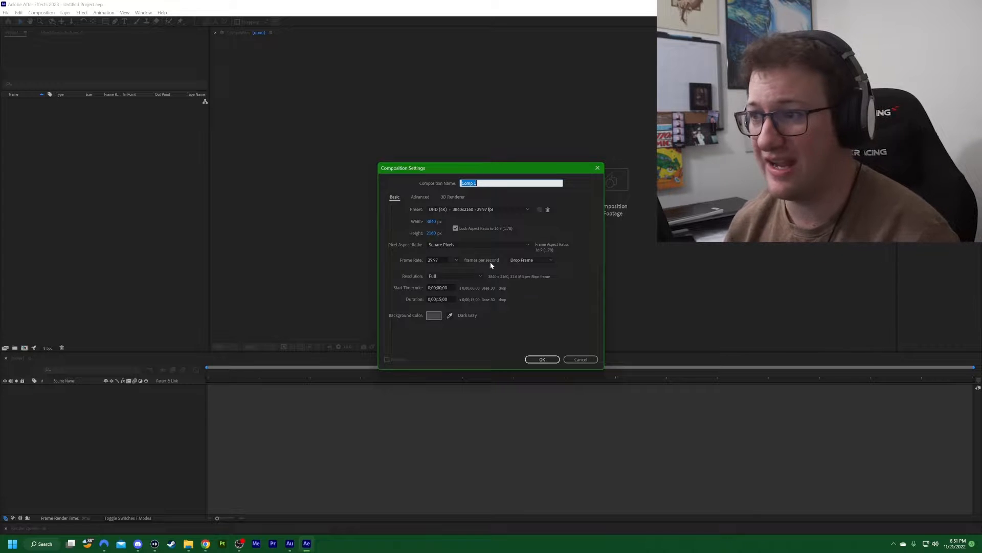
click(509, 211)
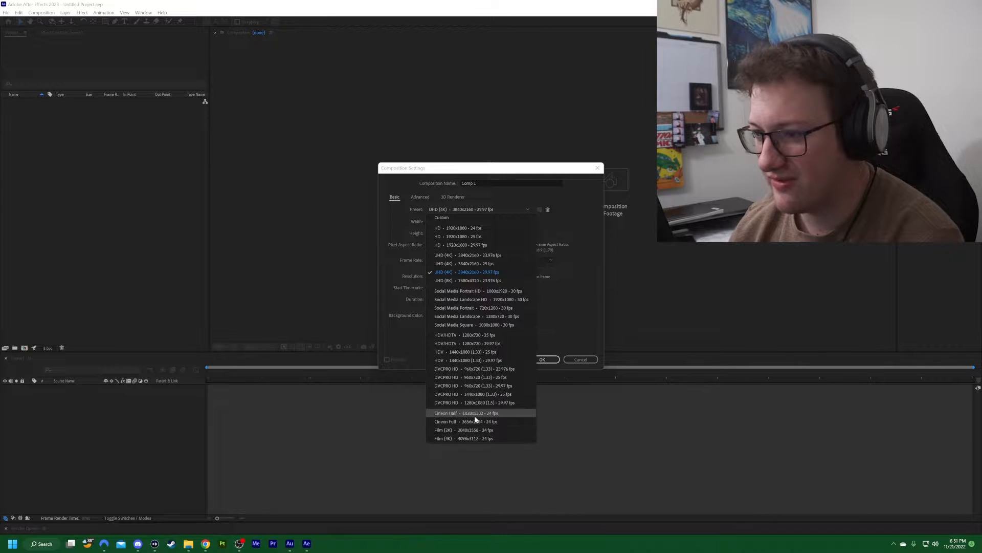
click(569, 302)
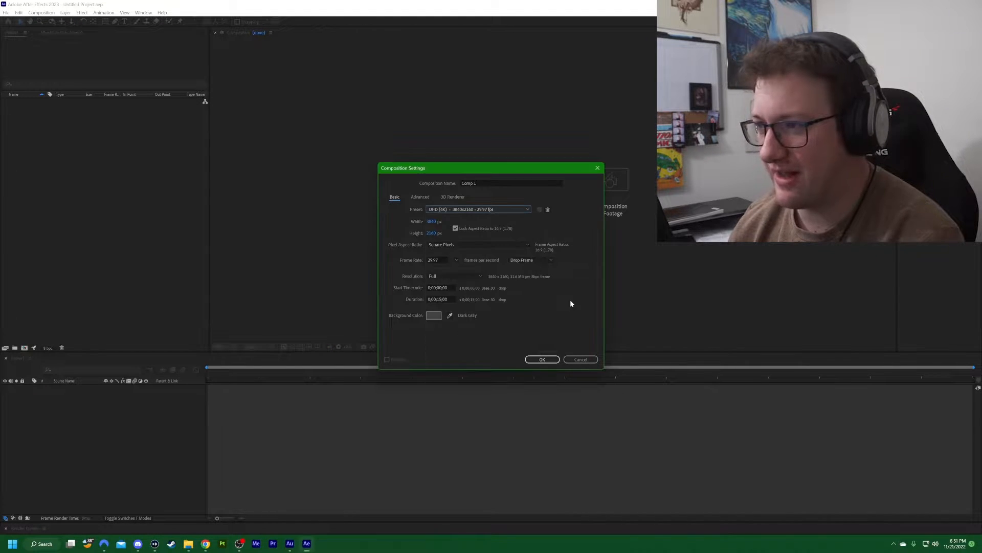
click(456, 260)
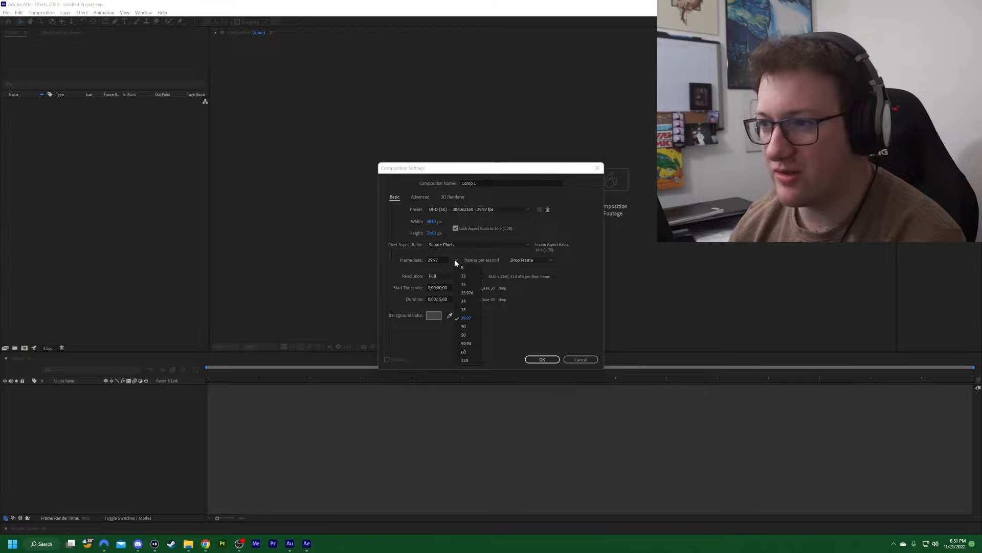
click(465, 318)
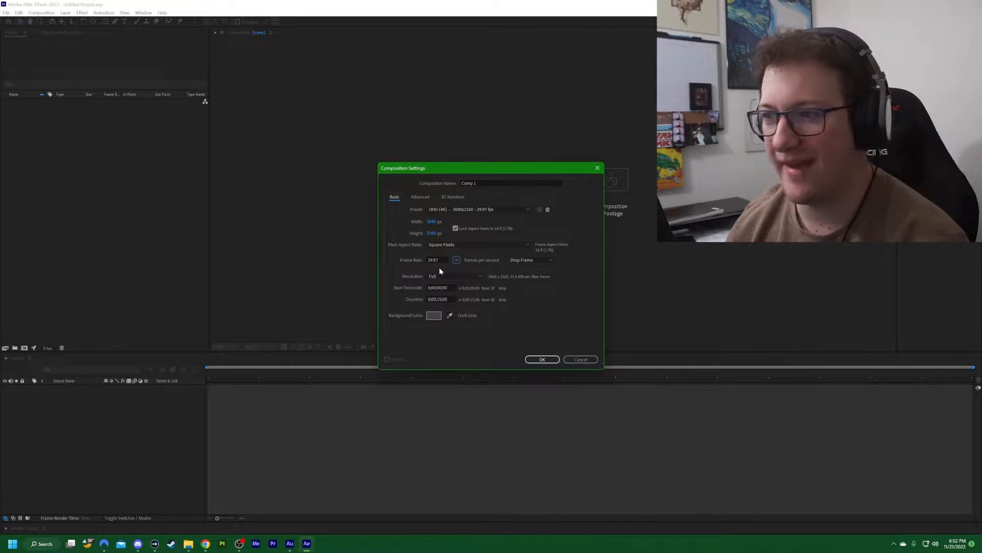
drag(437, 297, 446, 300)
text(30)
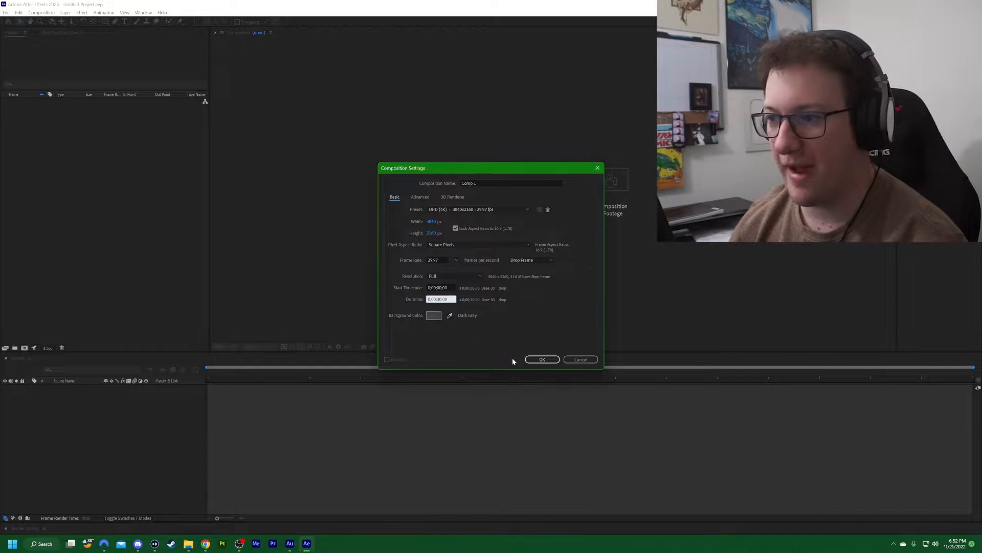
click(542, 359)
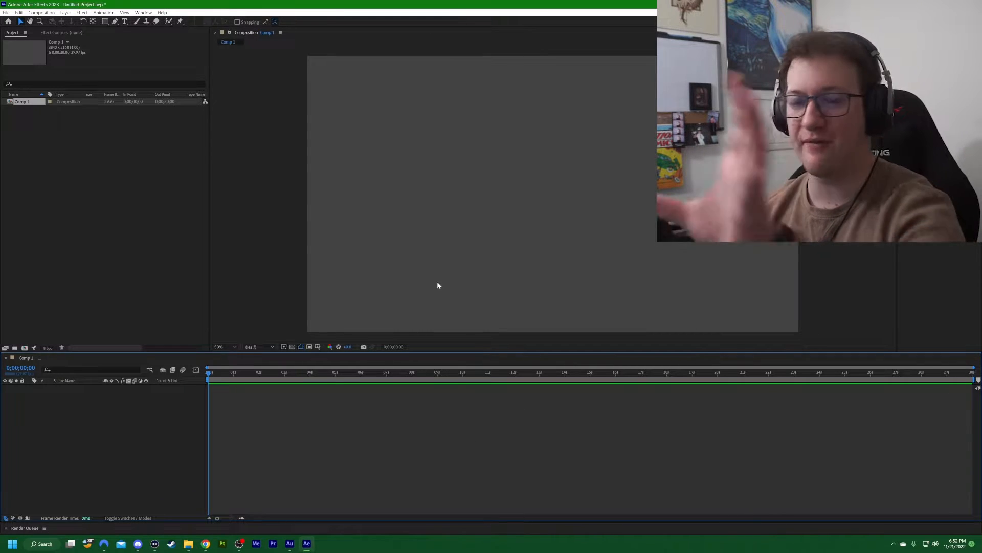
Open the file import and browse through Facebook-Brand-Asset-Pack-2019 and the f-Logos-2019-1 folder to f_Logo_Online_04_2019
double_click(115, 154)
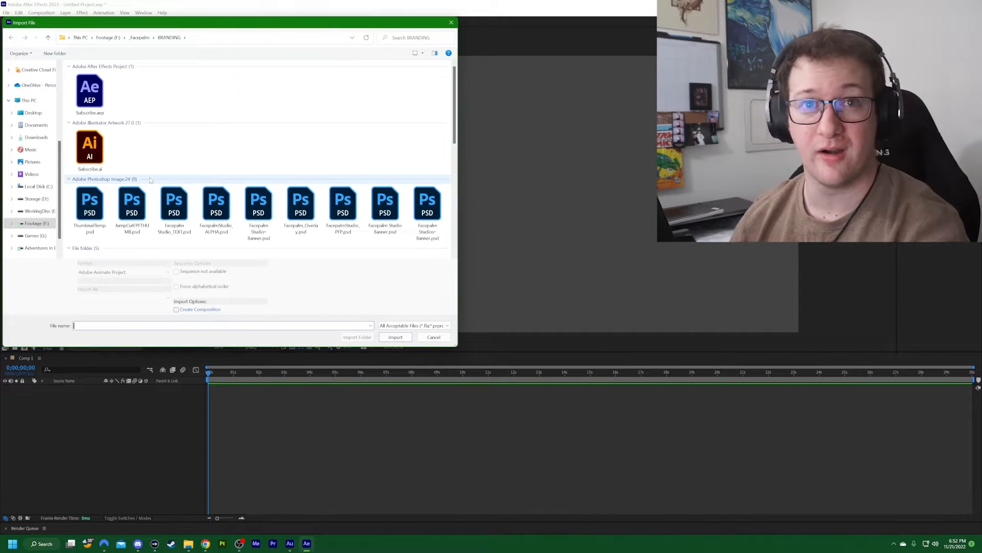
scroll(283, 178, down, 10)
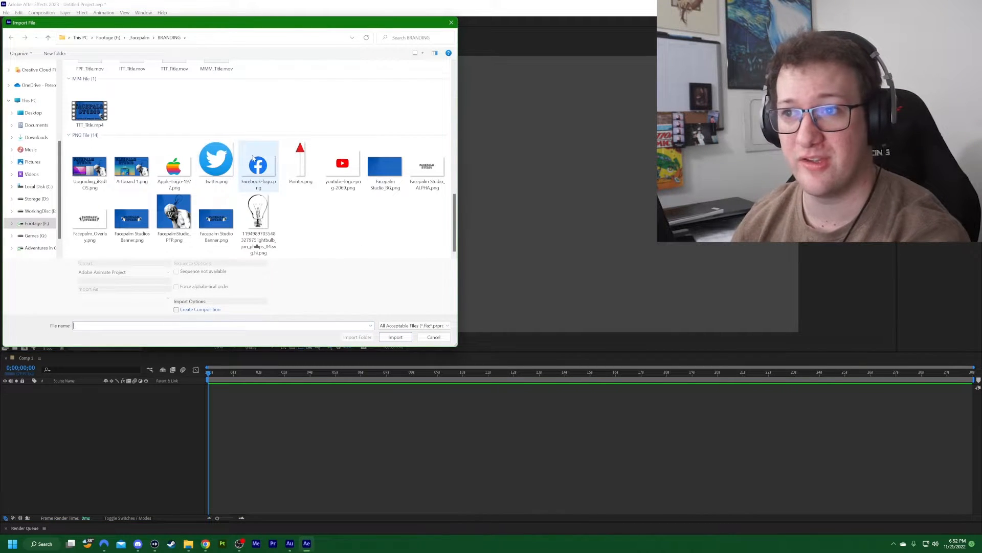
scroll(259, 171, up, 5)
scroll(235, 174, down, 3)
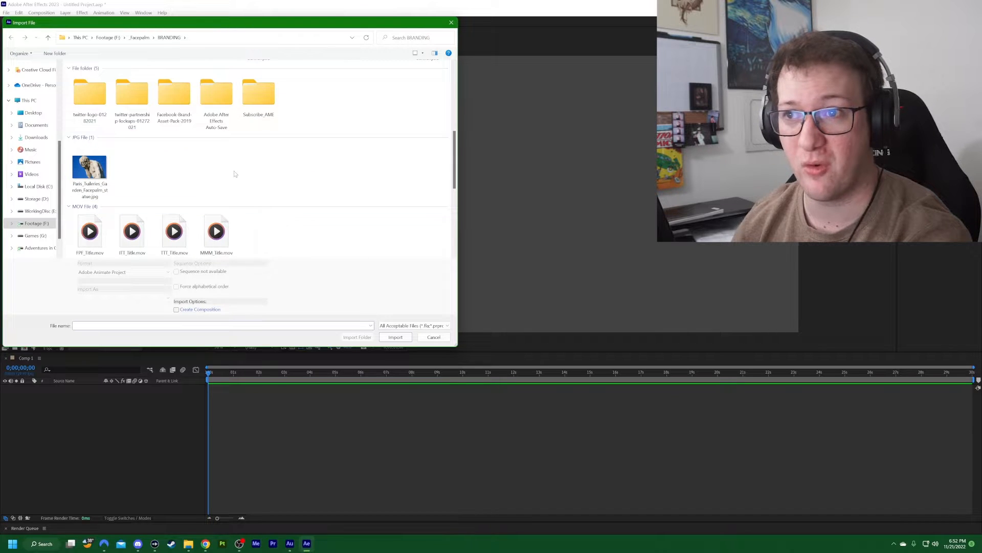
double_click(174, 97)
click(114, 91)
double_click(114, 91)
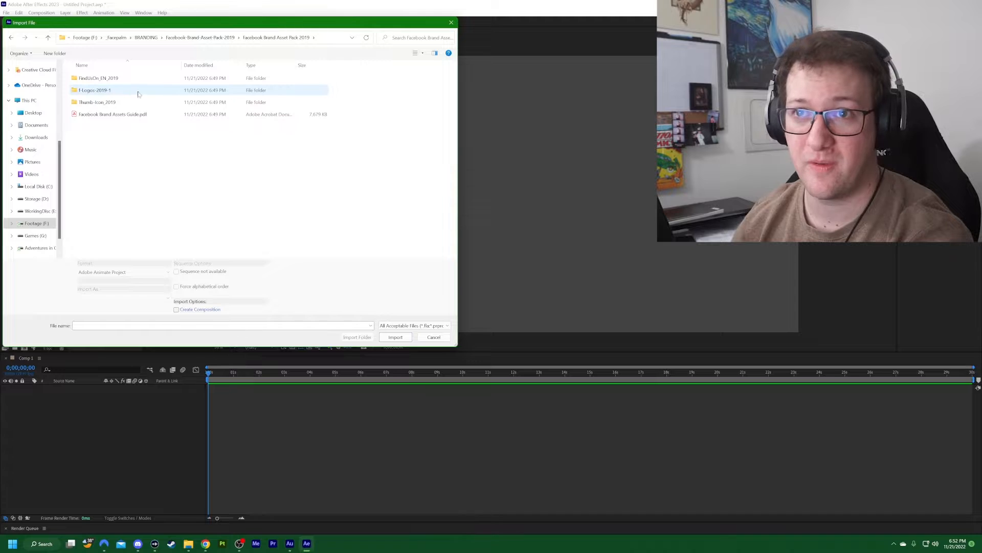
double_click(130, 92)
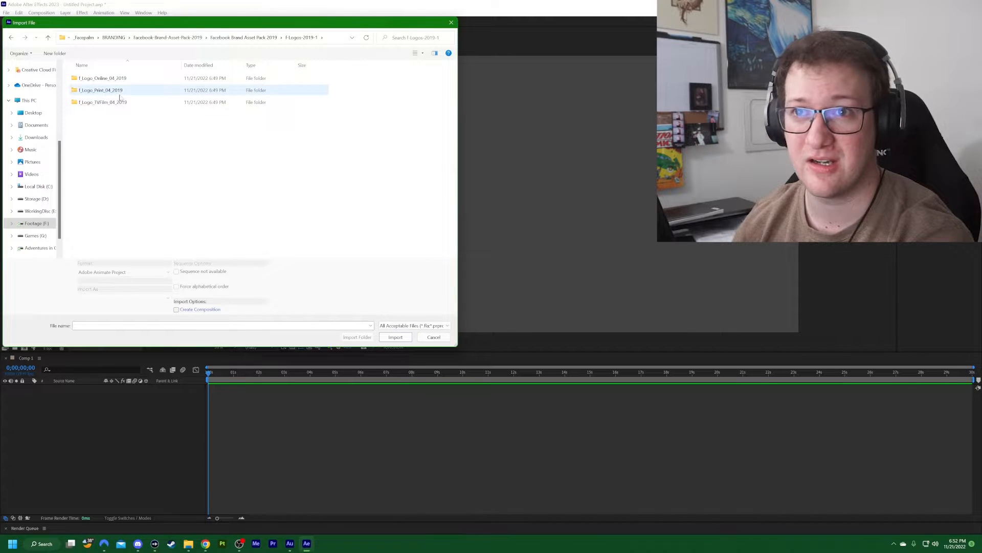
double_click(122, 79)
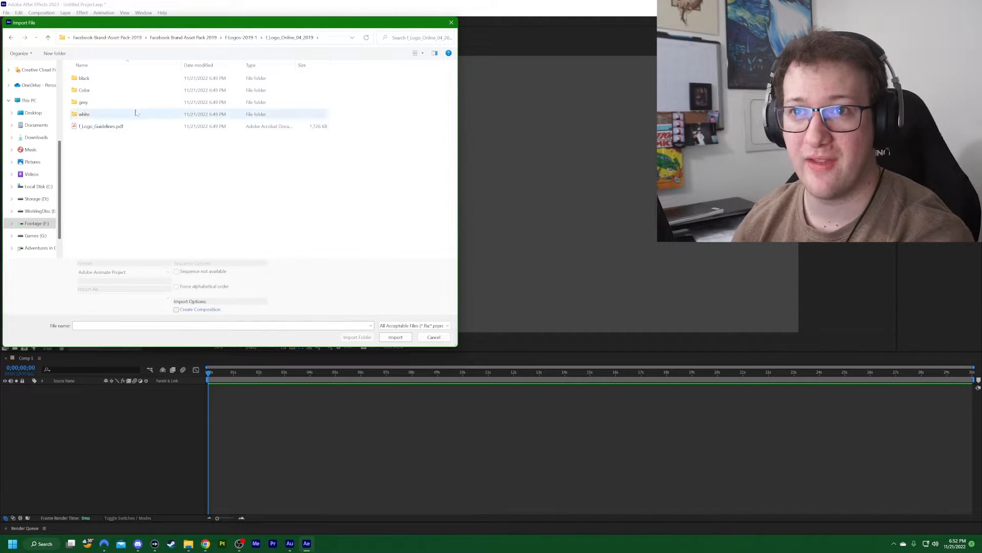
Import f_logo_RGB-Blue_1024.png from the PNG subfolder of the Color folder
double_click(120, 91)
double_click(107, 79)
key(alt+Left)
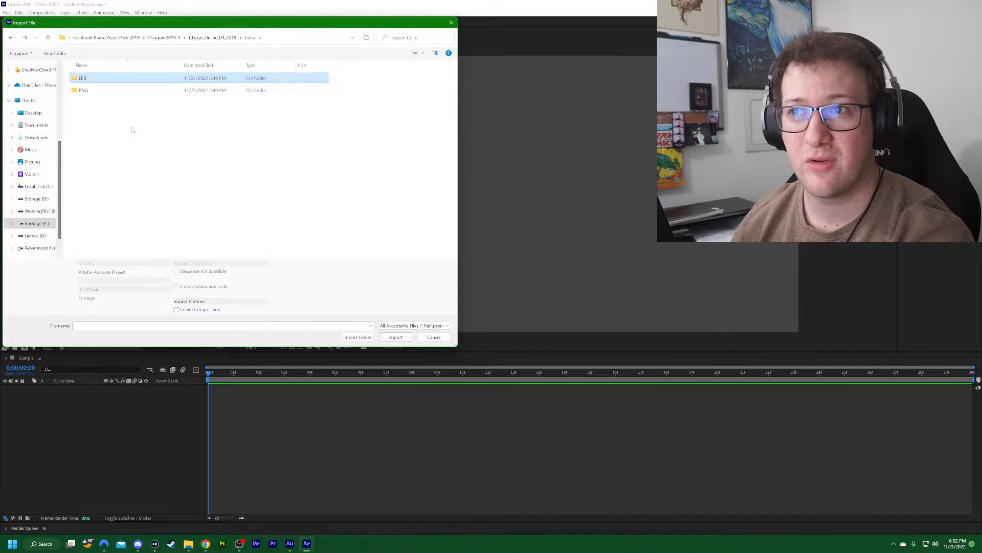
double_click(109, 80)
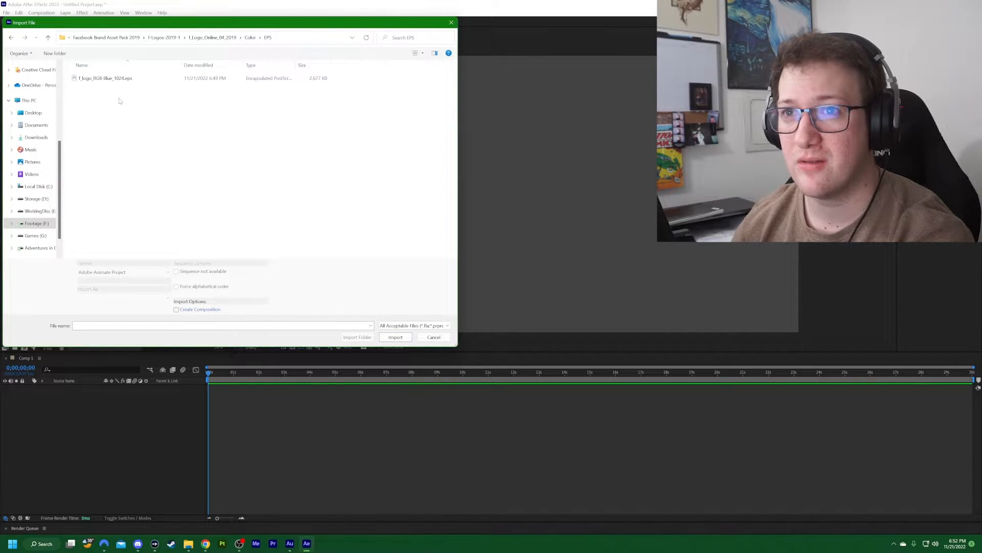
key(alt+Left)
double_click(82, 91)
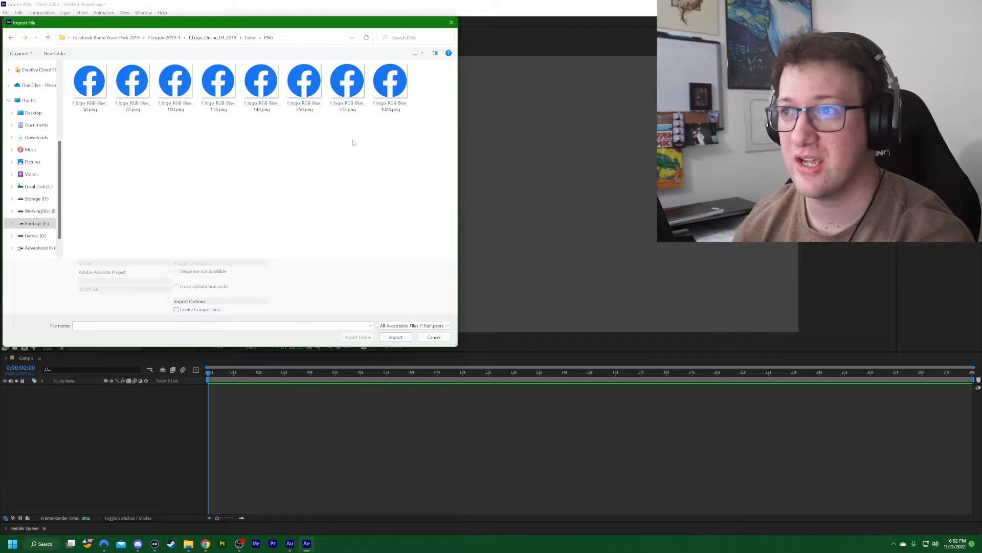
click(390, 82)
click(396, 337)
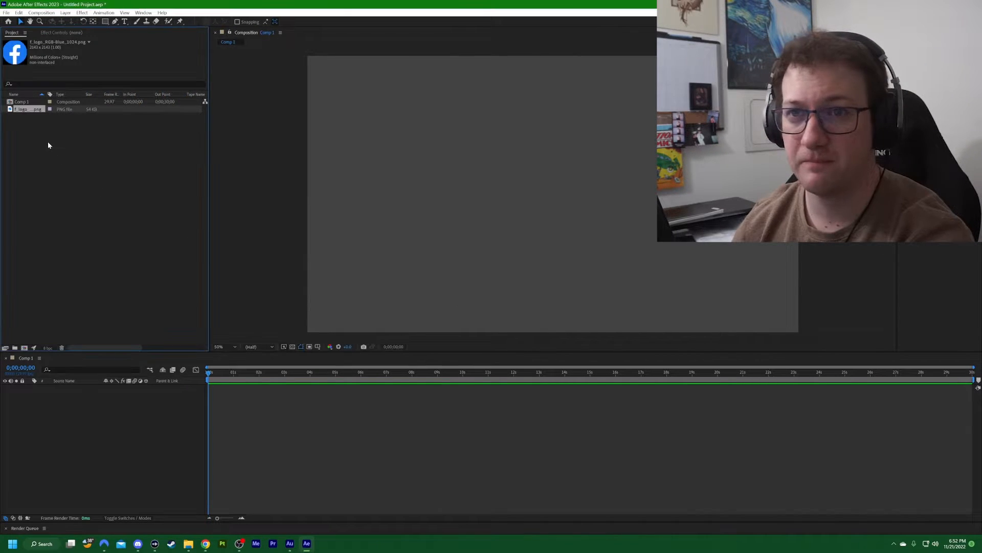
Reopen the file import and go back up to the BRANDING folder
double_click(52, 164)
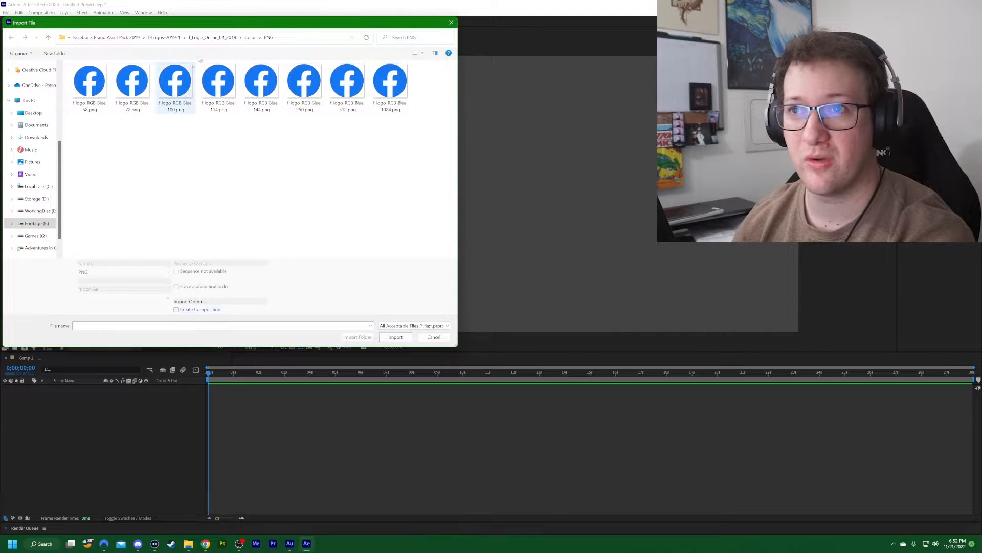
click(212, 39)
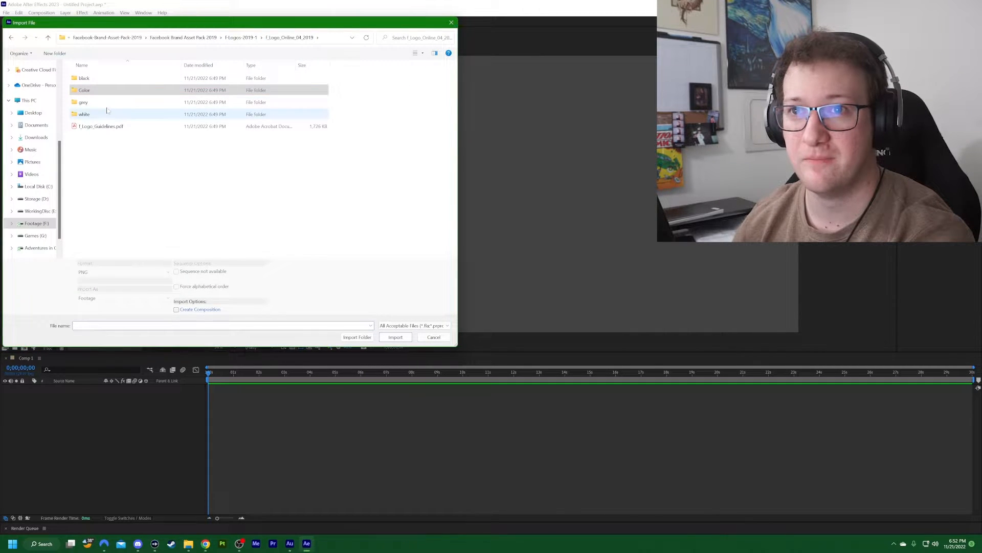
click(187, 38)
click(200, 37)
click(169, 37)
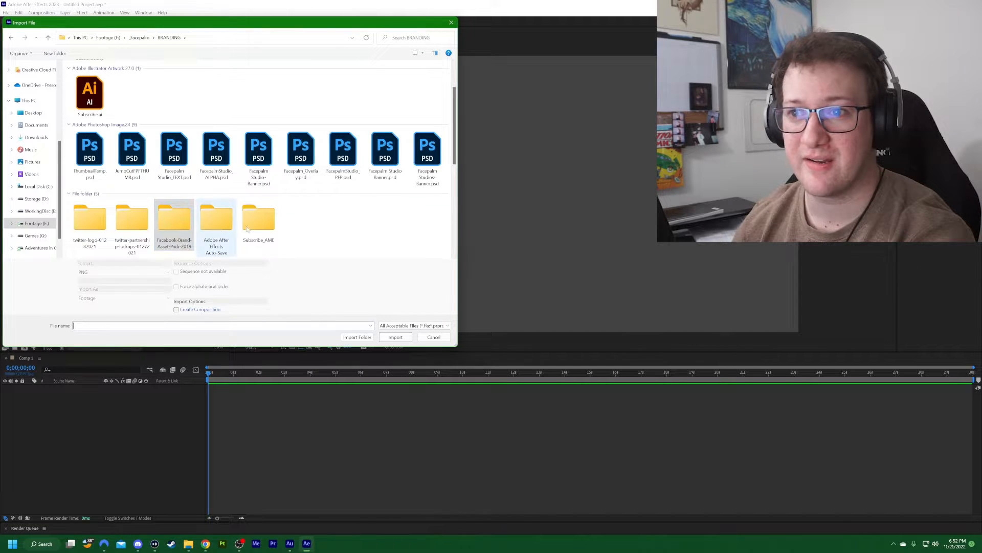
Import 2021 Twitter logo - blue.psd from the Twitter logo PSD folder as footage with merged layers
double_click(78, 215)
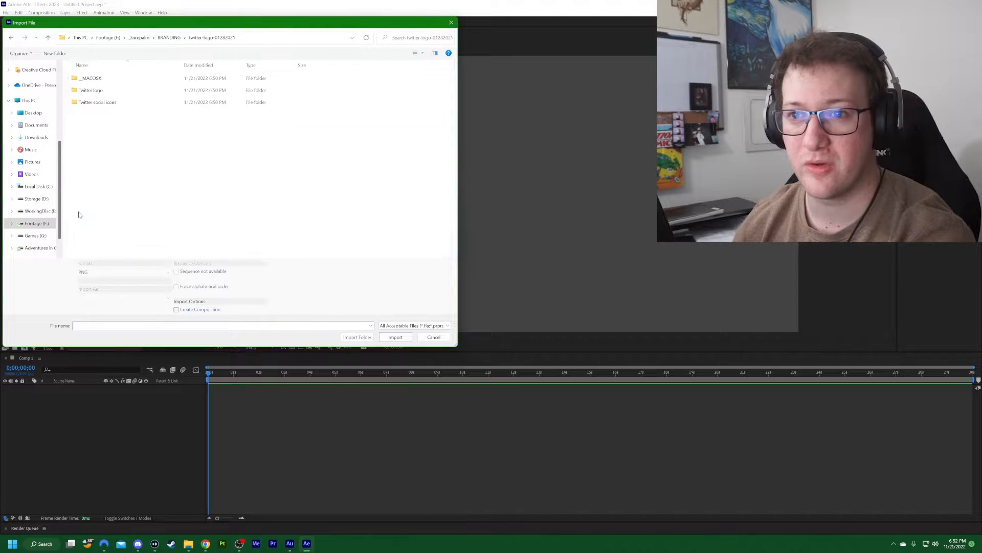
double_click(94, 90)
double_click(83, 102)
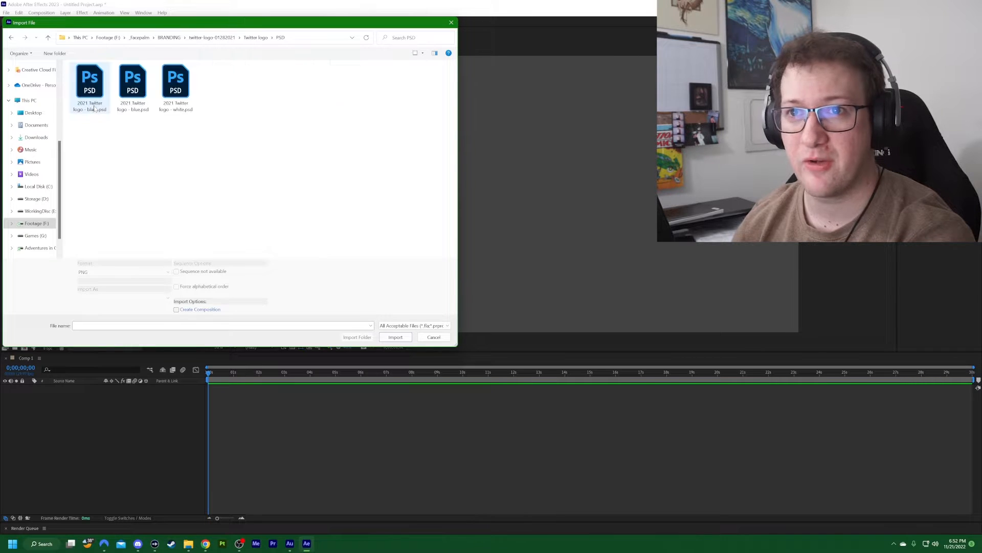
click(133, 91)
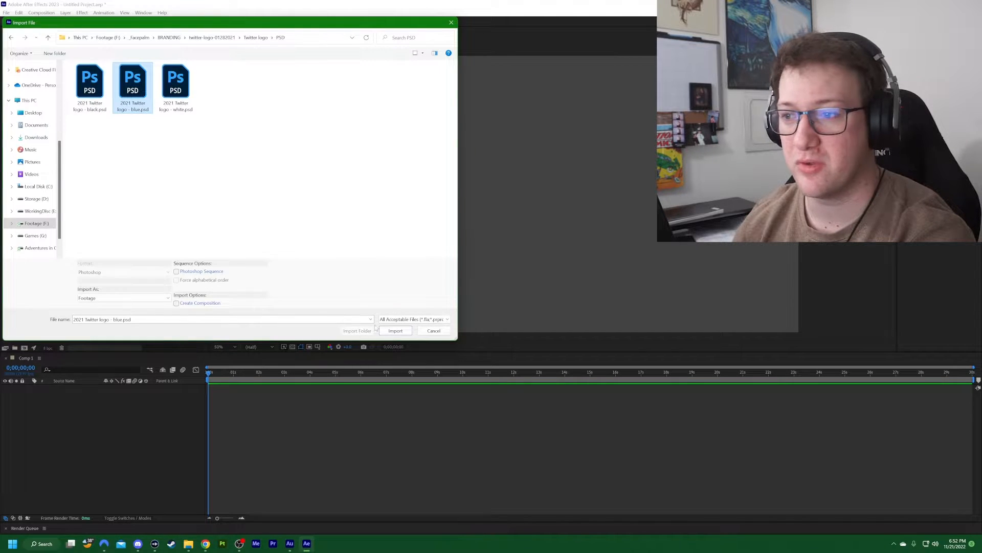
click(396, 330)
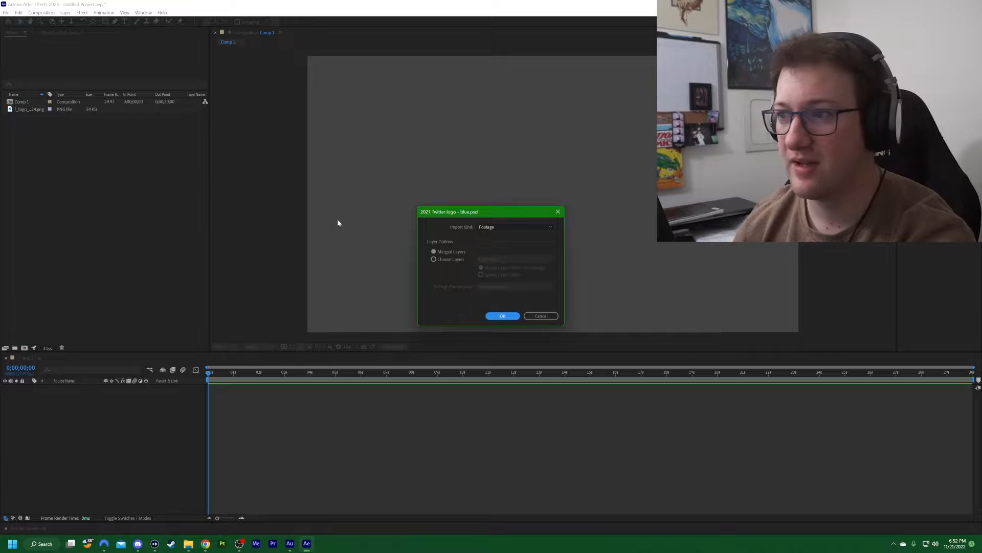
click(502, 315)
click(24, 141)
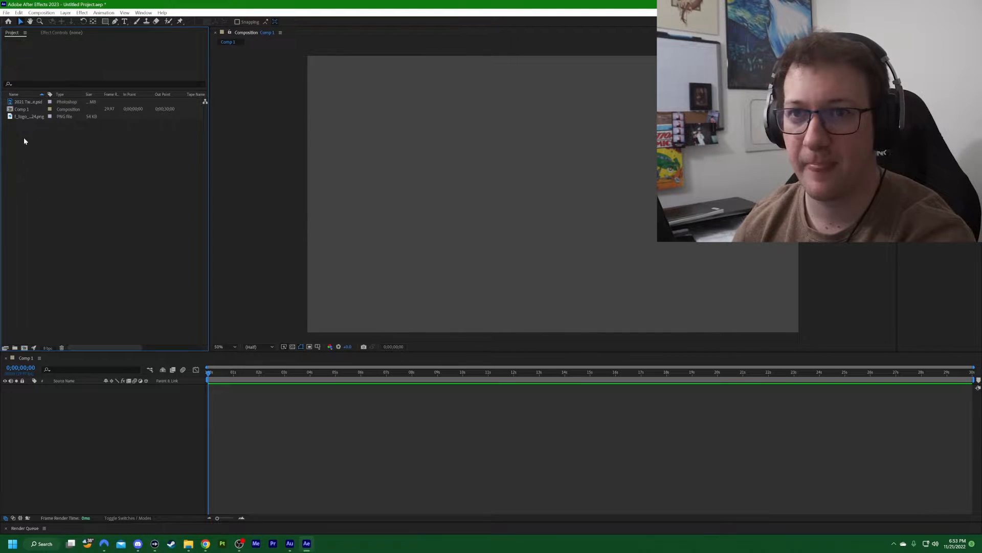
Add the Facebook logo to Comp 1 as a layer and shrink it proportionally by its corner
drag(29, 117, 91, 432)
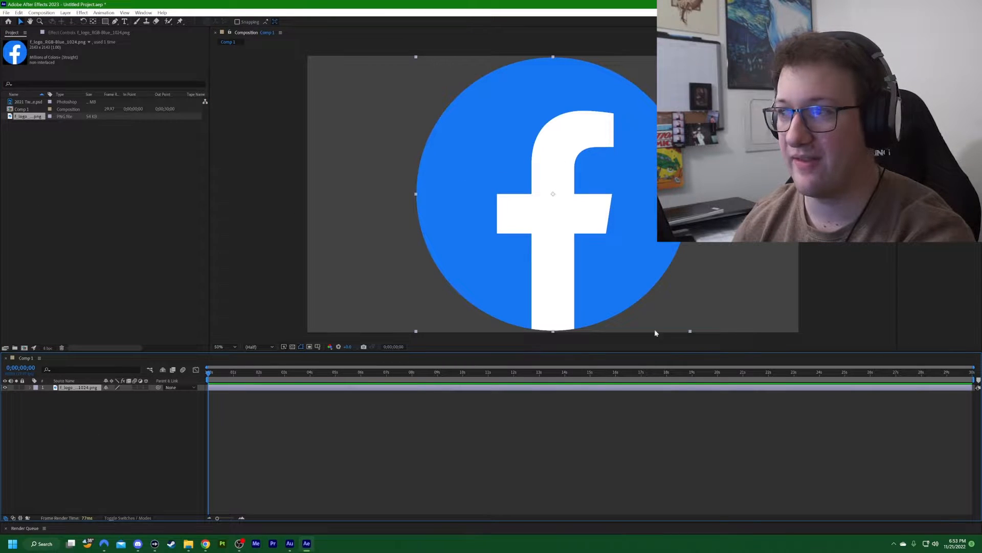
drag(689, 333, 651, 287)
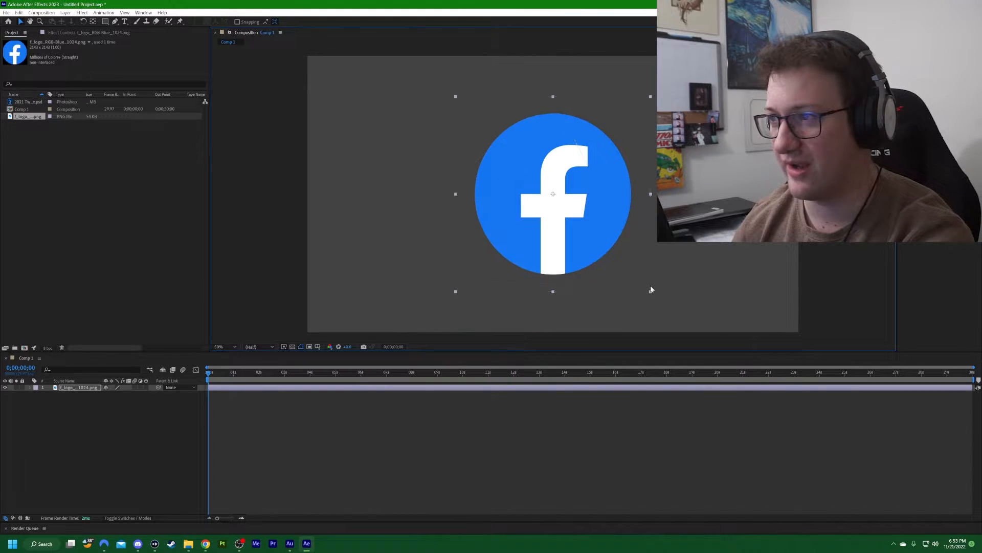
click(651, 293)
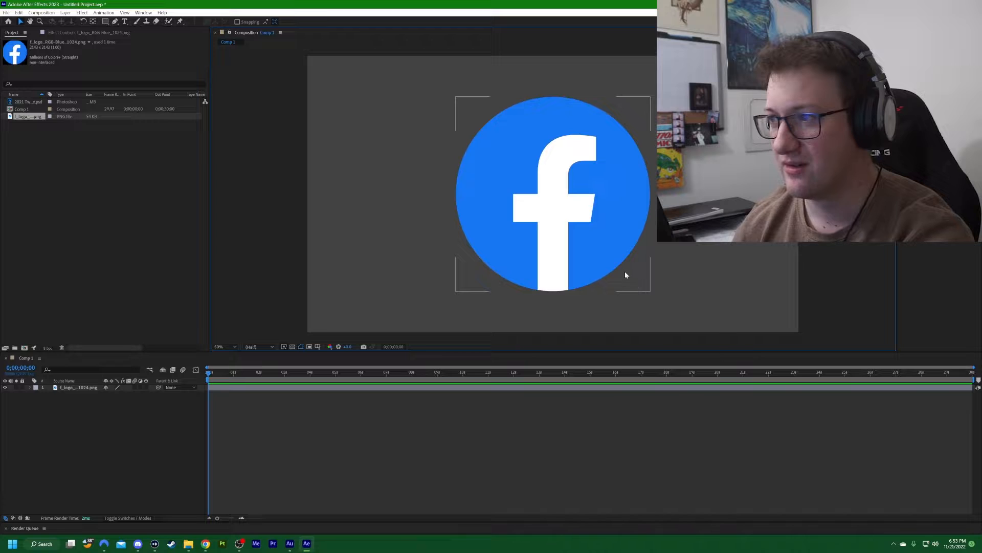
click(637, 275)
click(649, 293)
click(634, 277)
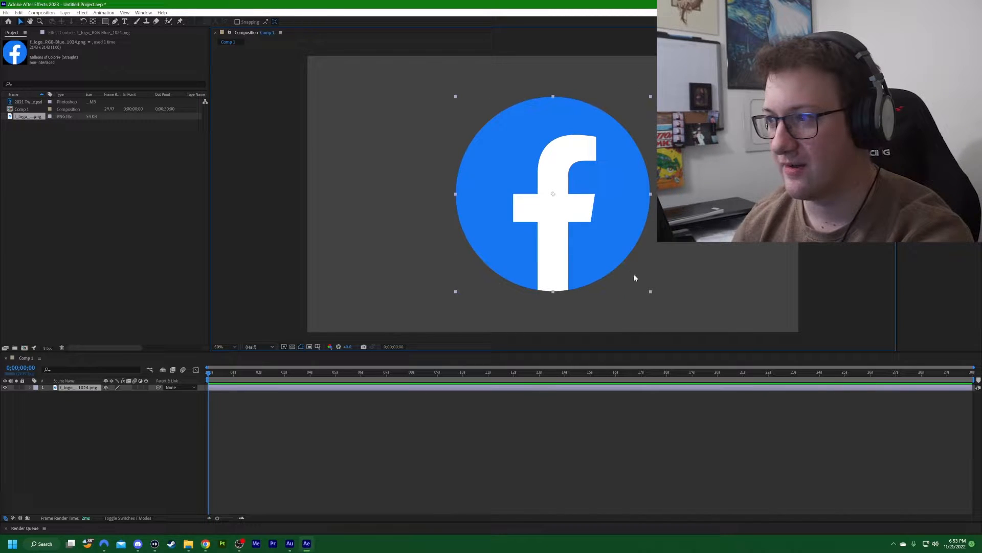
click(652, 293)
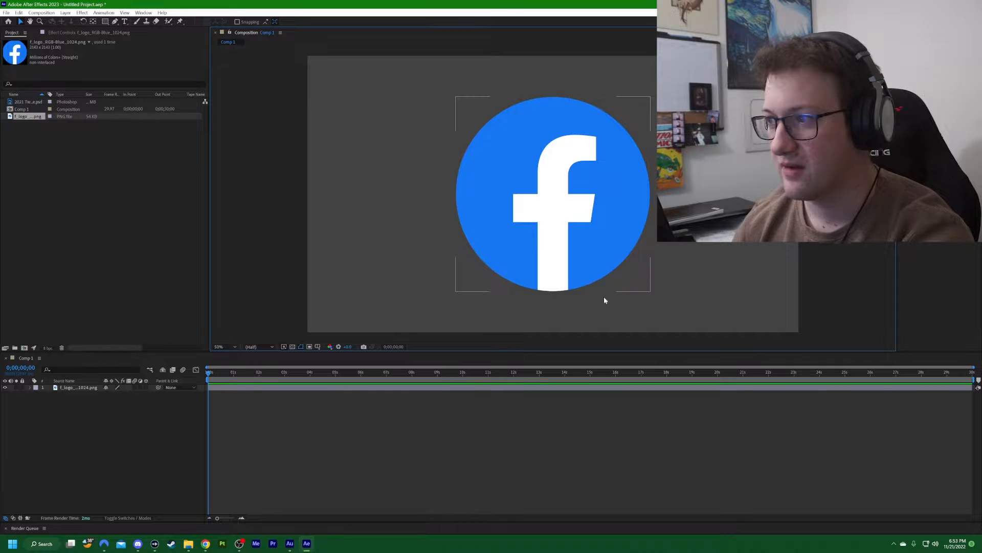
Scale the Facebook logo layer to about 33.1% and move it to the composition's upper-left corner, at about 476, 470
click(40, 389)
click(30, 388)
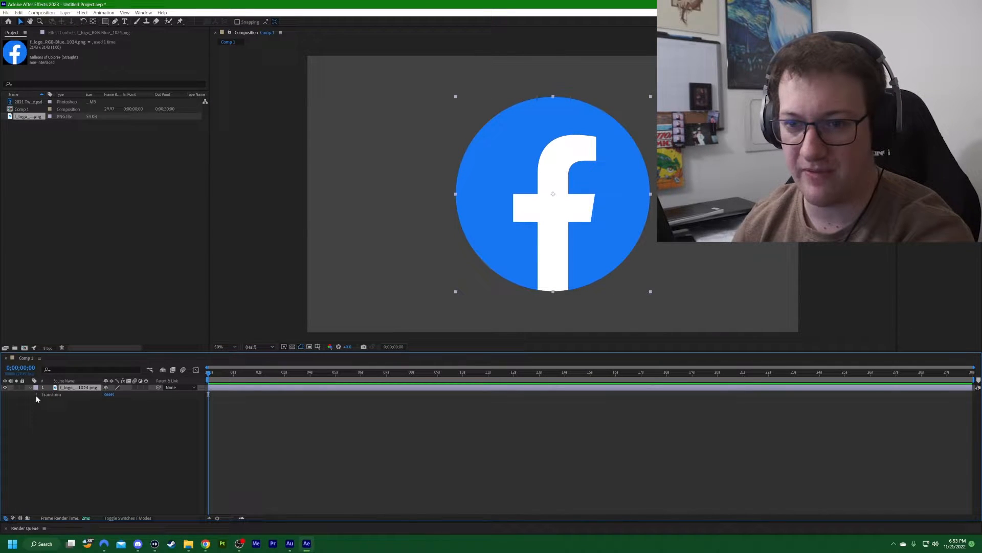
click(37, 395)
drag(114, 415, 102, 419)
click(548, 220)
drag(548, 220, 364, 141)
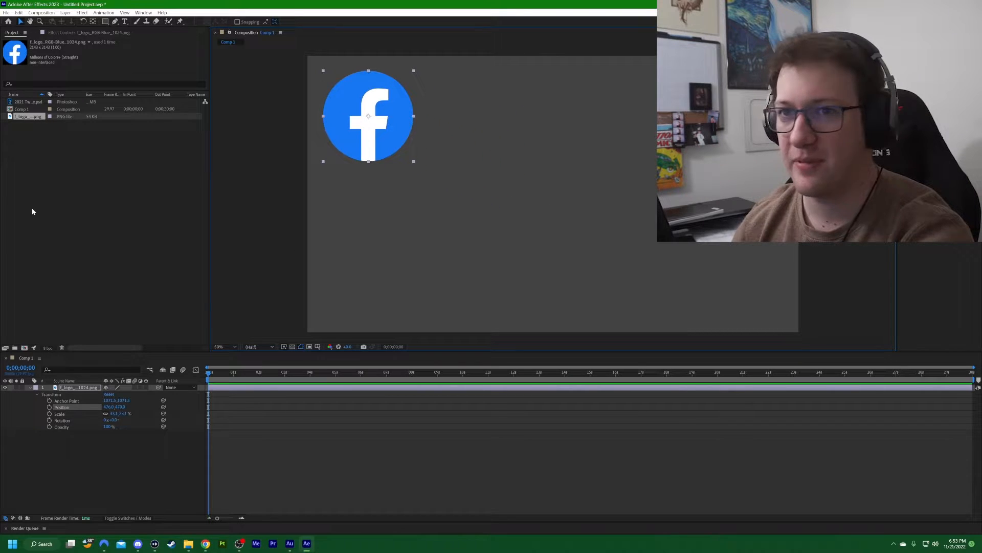
Add the blue Twitter logo to Comp 1 beneath the Facebook layer and move it to the frame's lower-left area
click(37, 172)
click(38, 102)
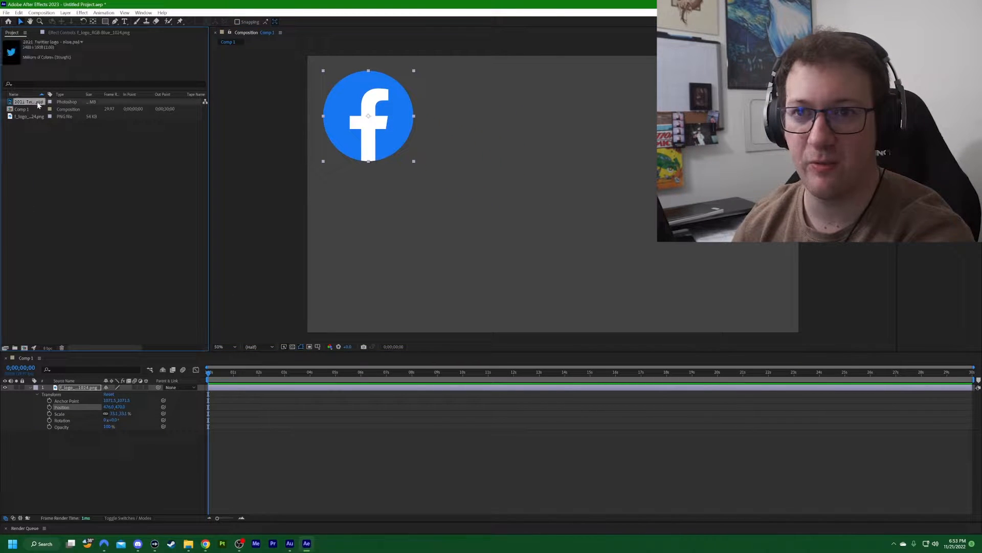
drag(38, 105, 57, 456)
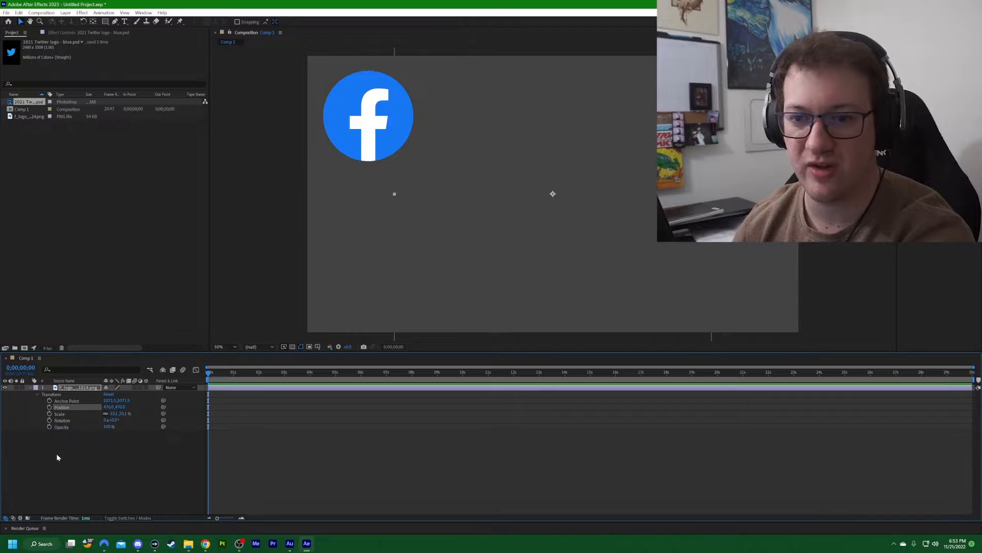
drag(585, 196, 422, 238)
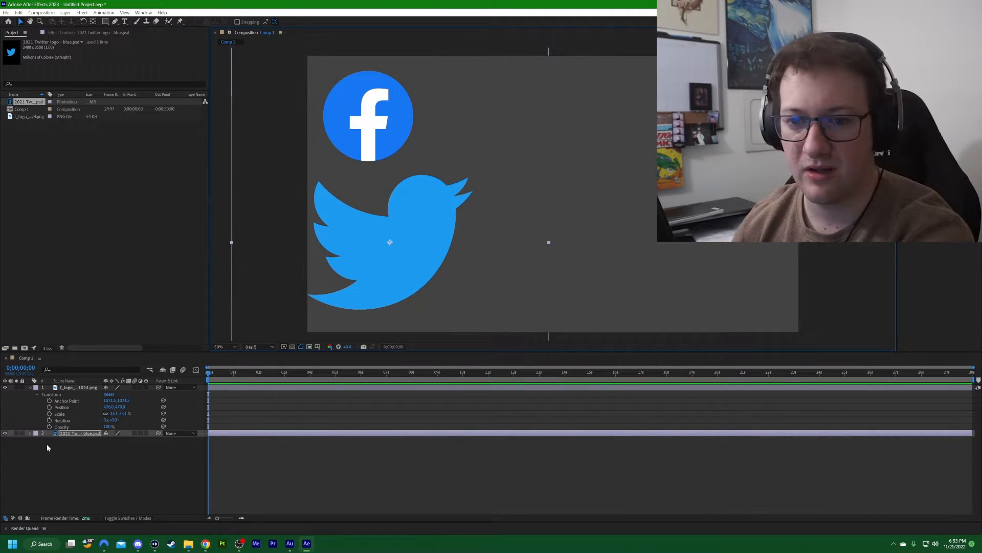
Scale the Twitter logo to about 63% and line both logos up along the frame's left edge, Facebook in the upper corner and Twitter in the lower
click(31, 433)
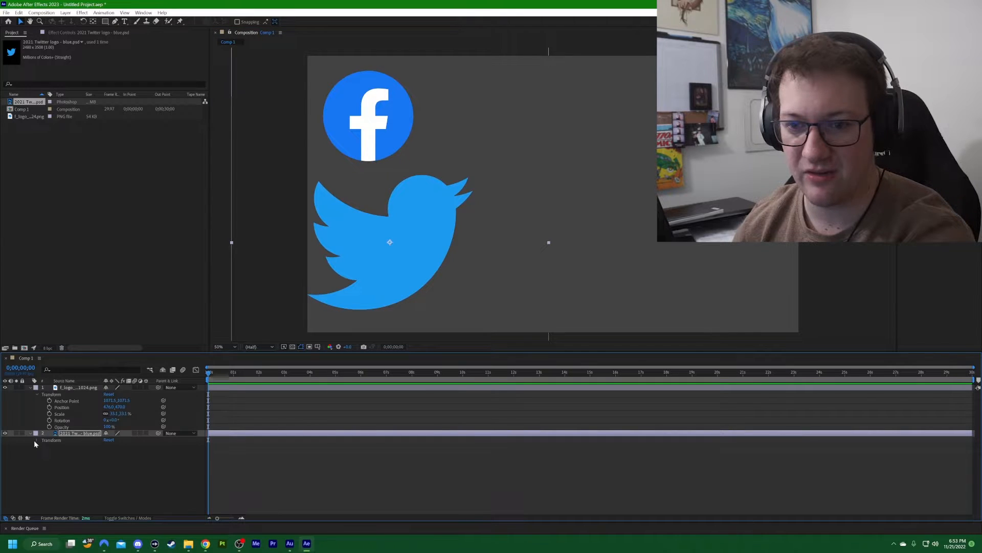
click(37, 440)
drag(117, 459, 110, 460)
drag(365, 255, 342, 278)
drag(371, 99, 363, 89)
drag(366, 264, 369, 279)
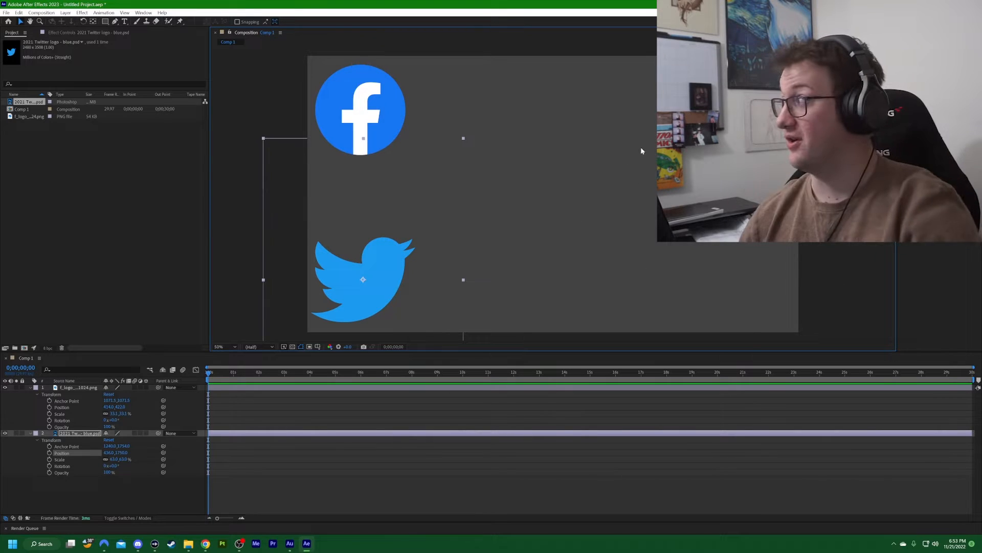
Deselect the layers and check the composition's background by switching the transparency grid on and off again
key(ctrl+shift+a)
click(180, 220)
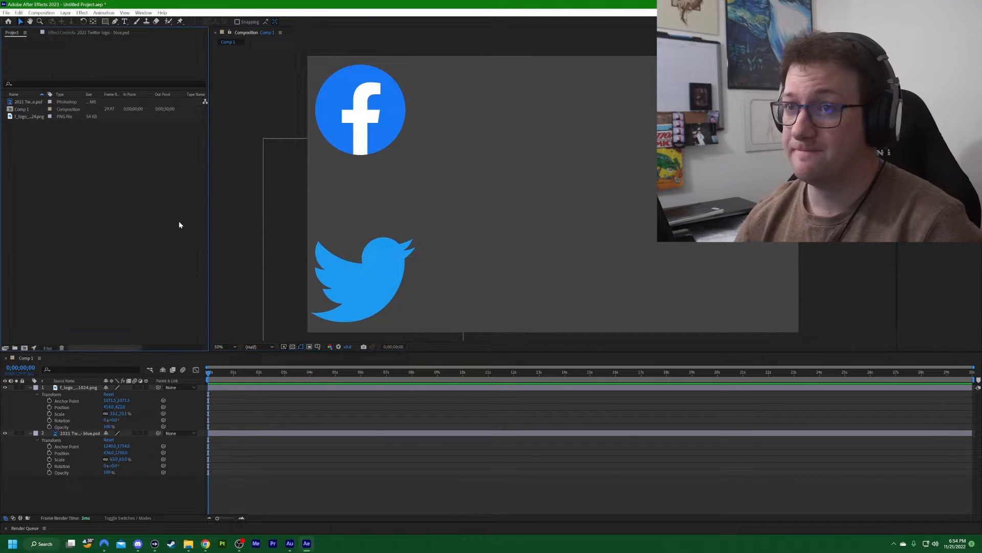
click(291, 347)
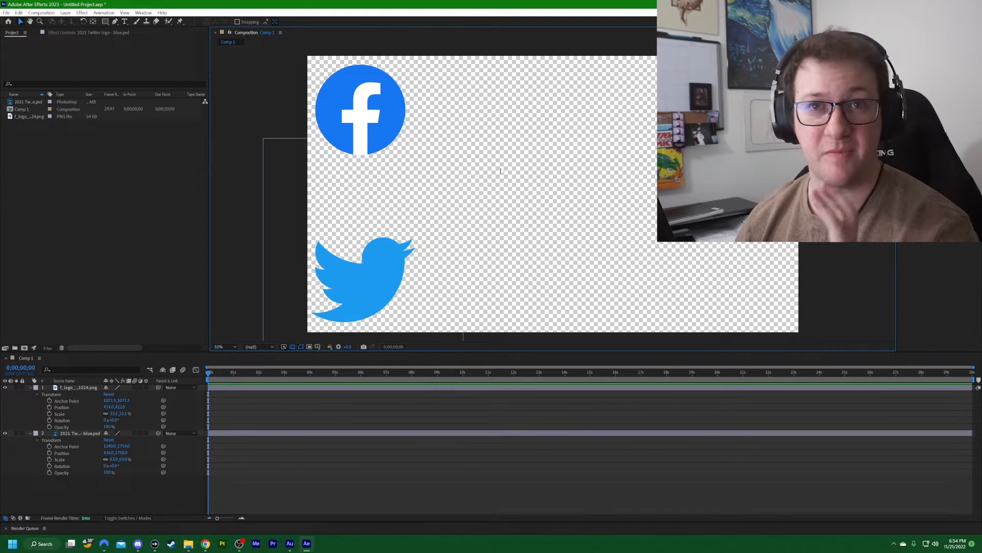
click(291, 348)
Collapse the properties of both logo layers in the timeline and select the Facebook logo layer
click(54, 396)
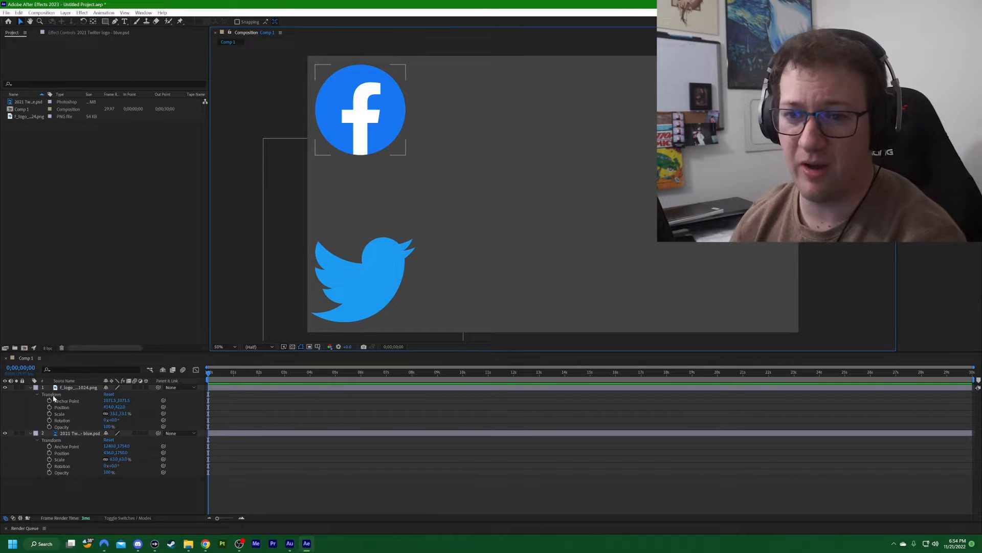
click(29, 388)
click(27, 402)
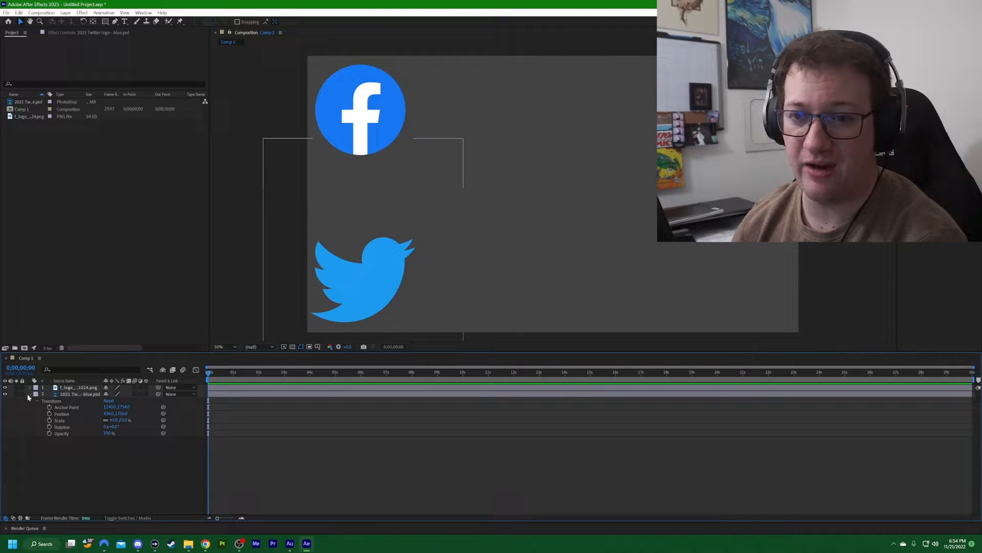
click(29, 394)
click(68, 388)
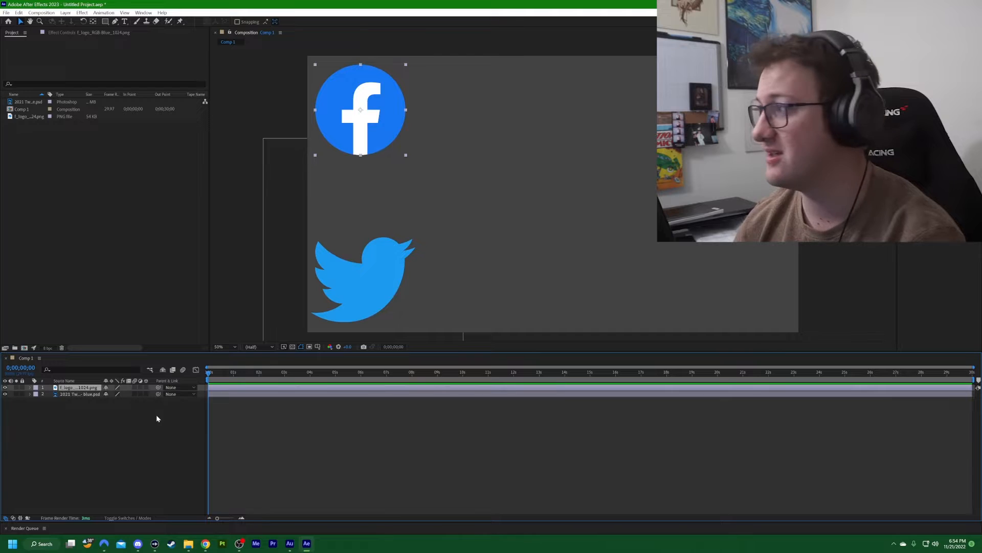
Apply the Drop Shadow effect to both logo layers at once and raise the shadow opacity to about 72%
drag(84, 427, 85, 389)
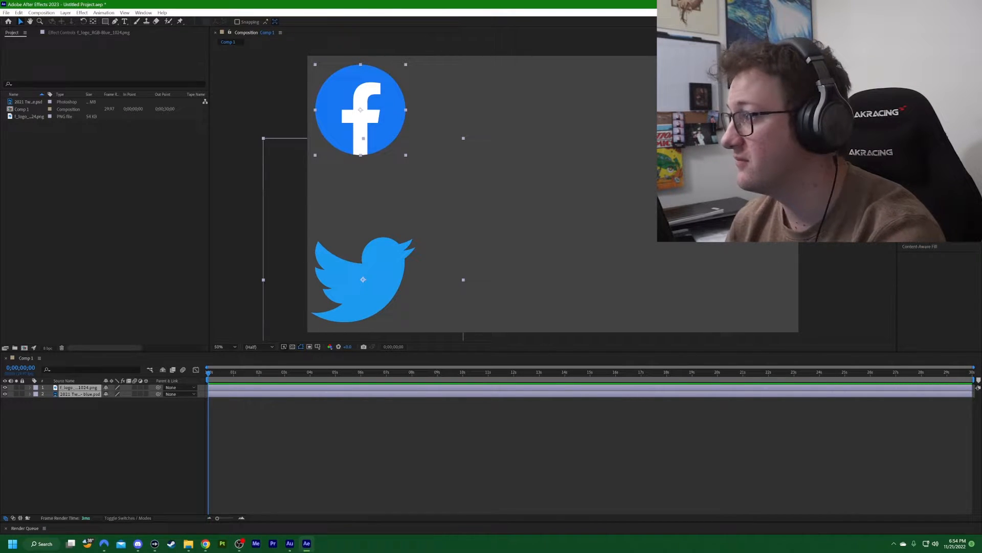
double_click(928, 128)
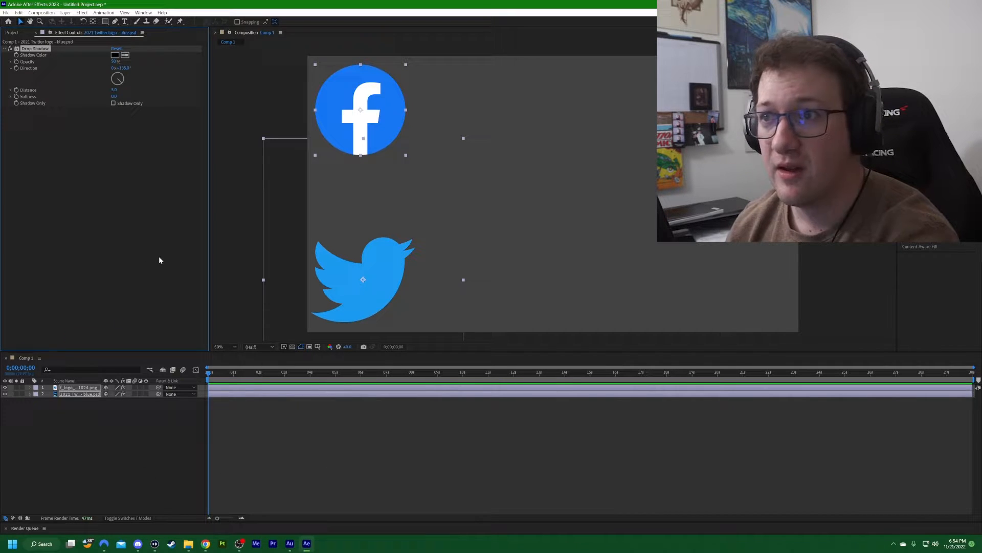
drag(118, 62, 133, 67)
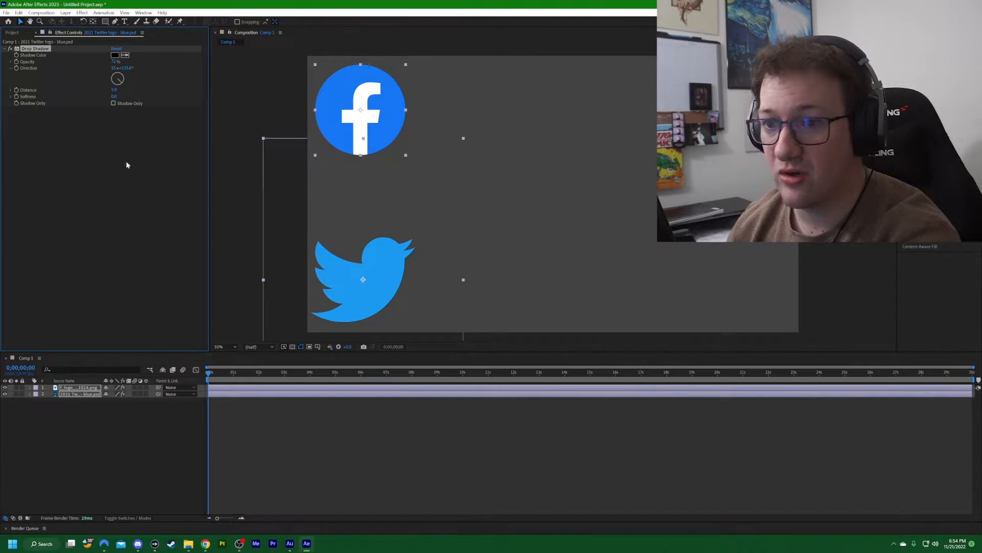
Turn on the transparency grid and strengthen both logos' drop shadow with more distance, softness and about 75% opacity
click(293, 347)
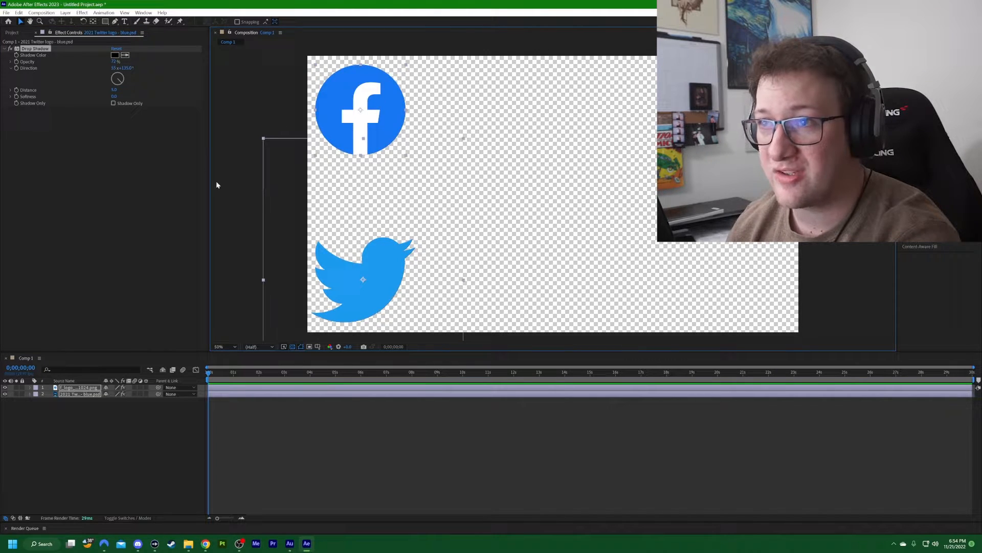
drag(114, 89, 129, 95)
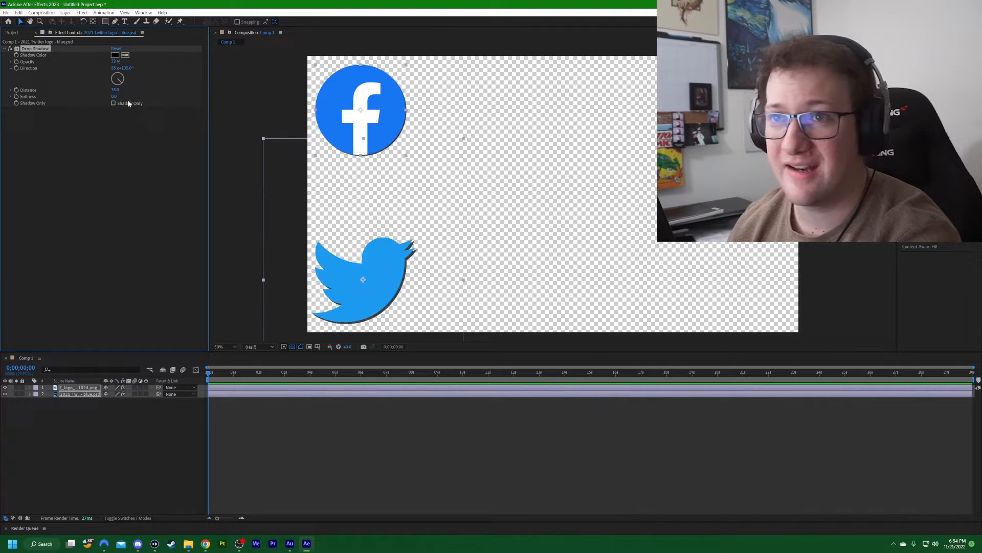
drag(112, 62, 115, 61)
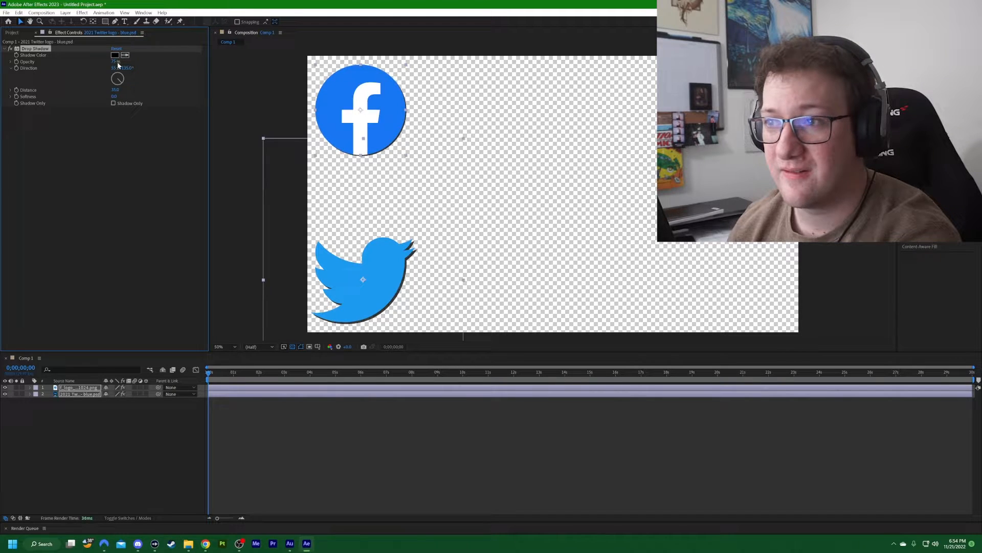
drag(113, 96, 114, 96)
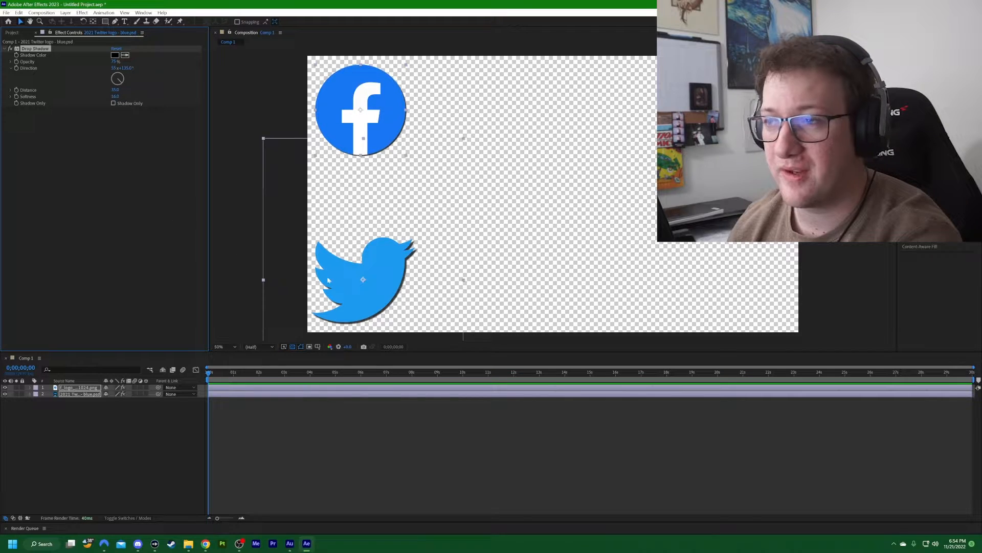
click(261, 147)
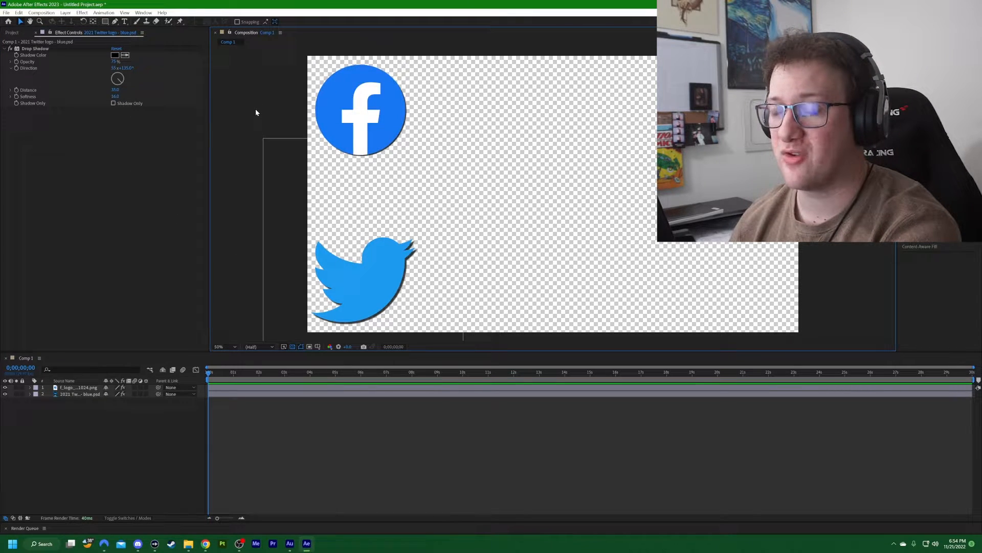
click(49, 422)
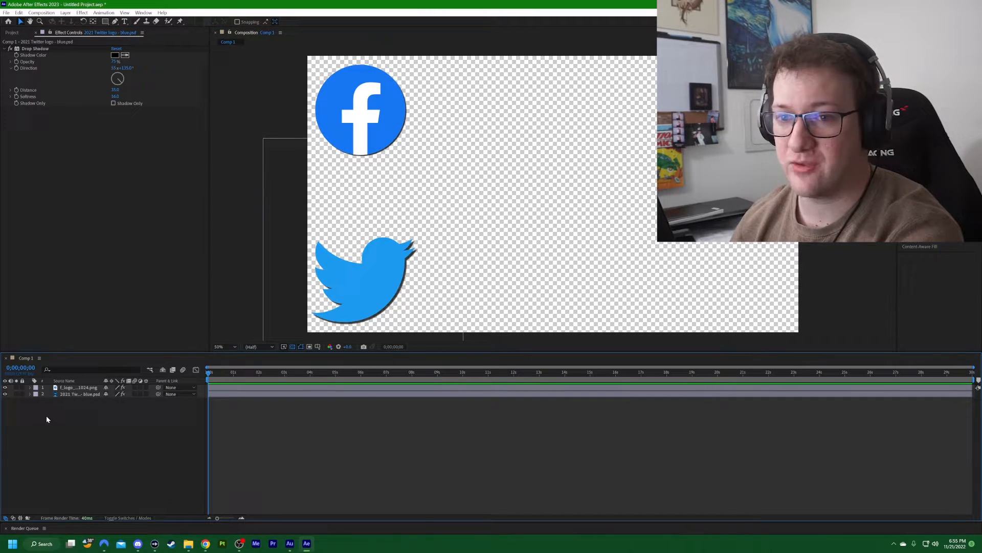
click(83, 387)
click(85, 395)
click(85, 416)
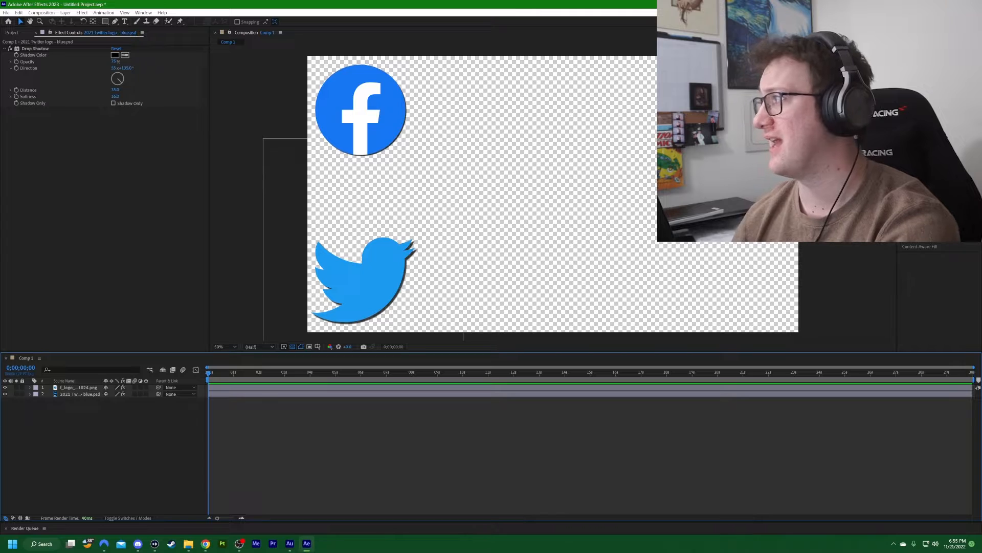
Clear the effects search, select the Facebook logo layer and open the Transitions - Movement animation presets
click(971, 76)
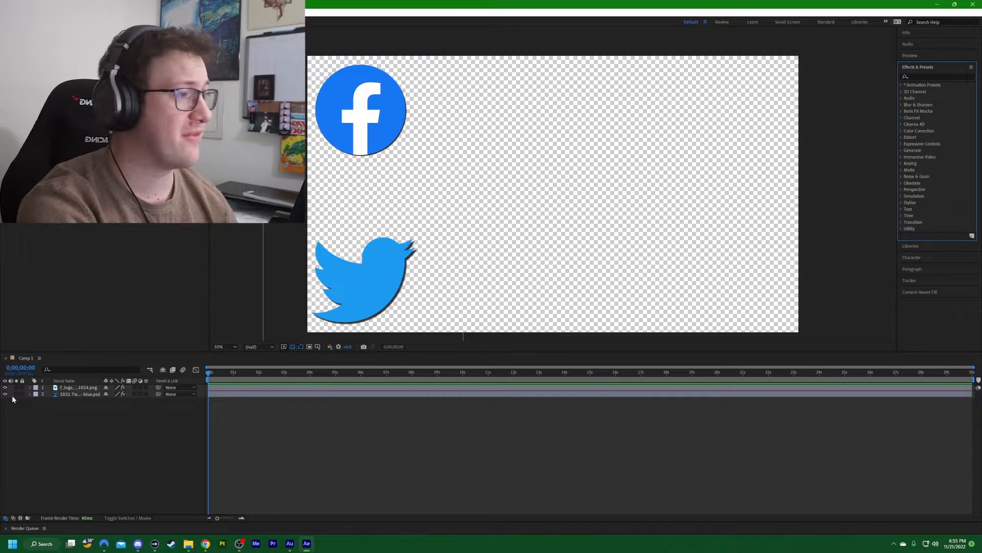
click(78, 387)
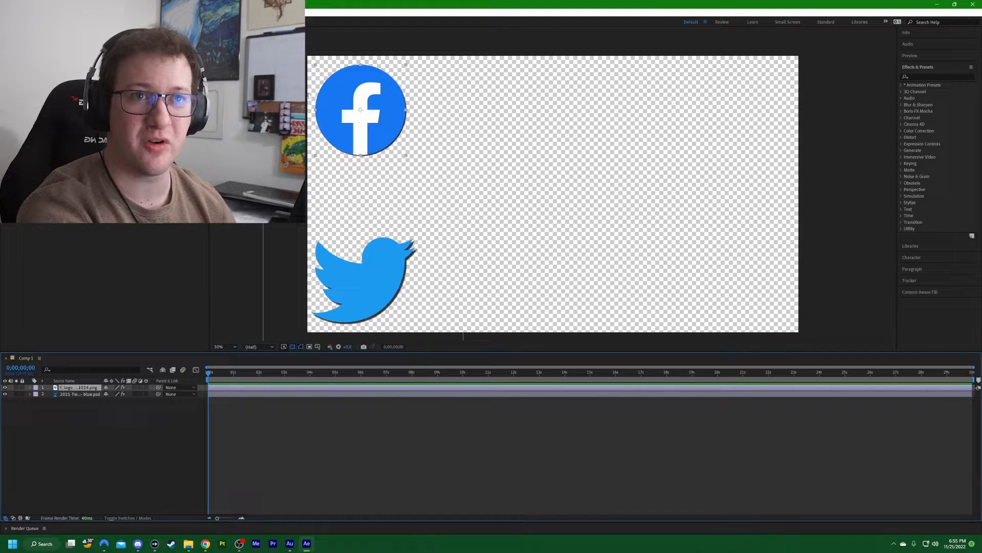
click(14, 32)
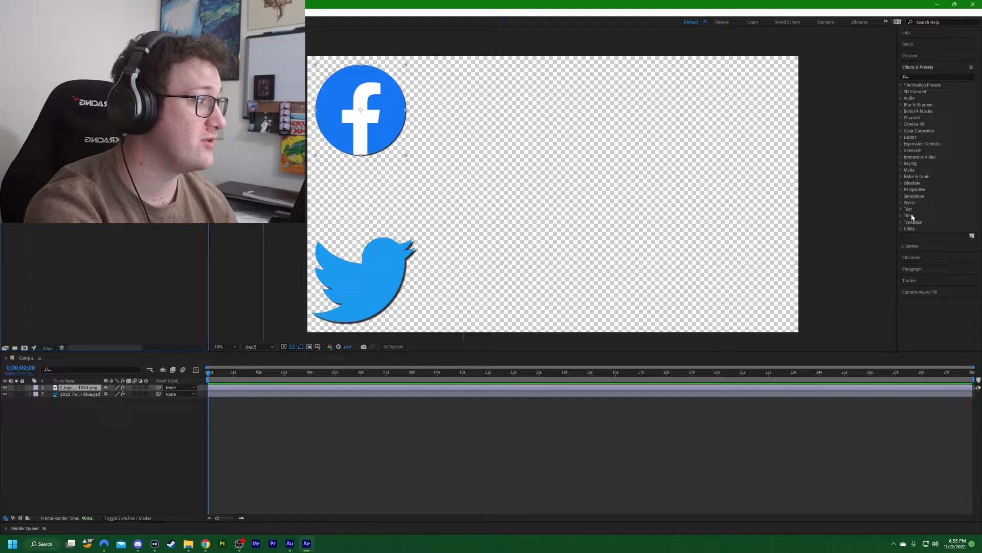
click(914, 78)
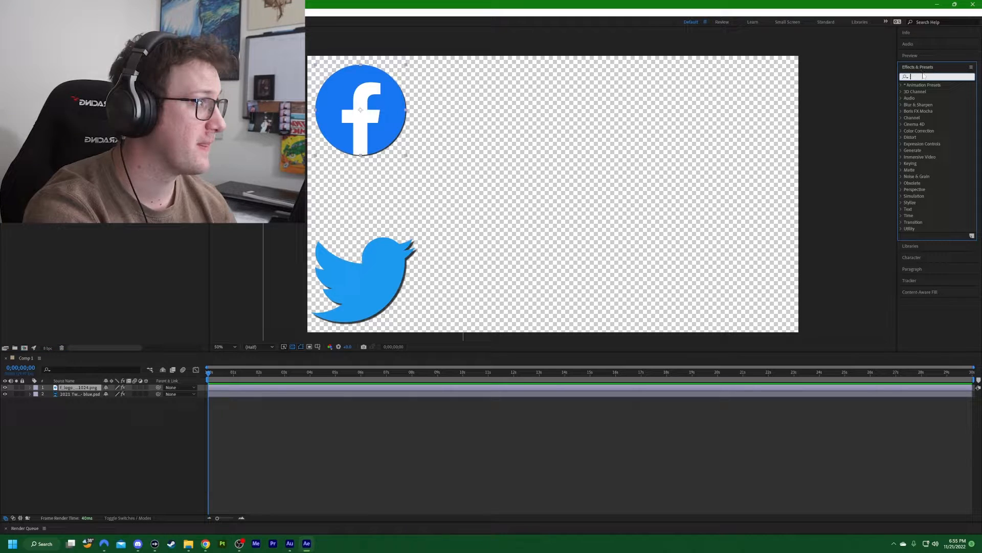
click(901, 85)
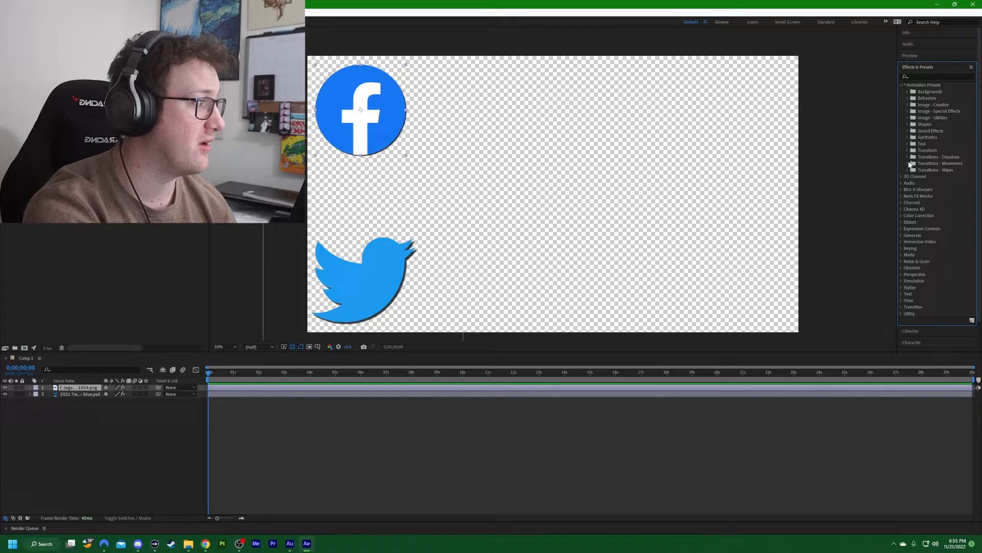
click(908, 163)
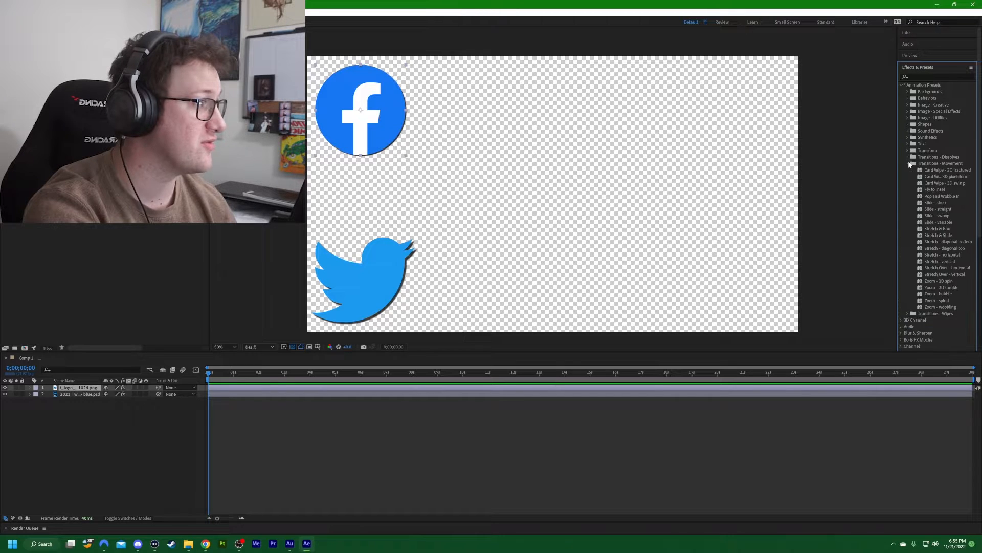
Apply the Slide - swoop animation preset to the Facebook logo layer at the start of the composition
click(938, 235)
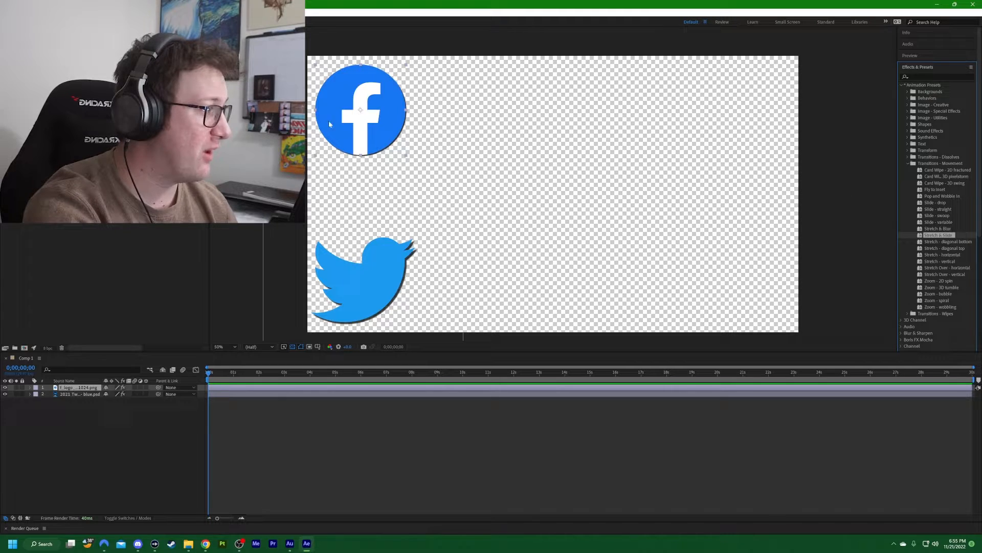
click(945, 217)
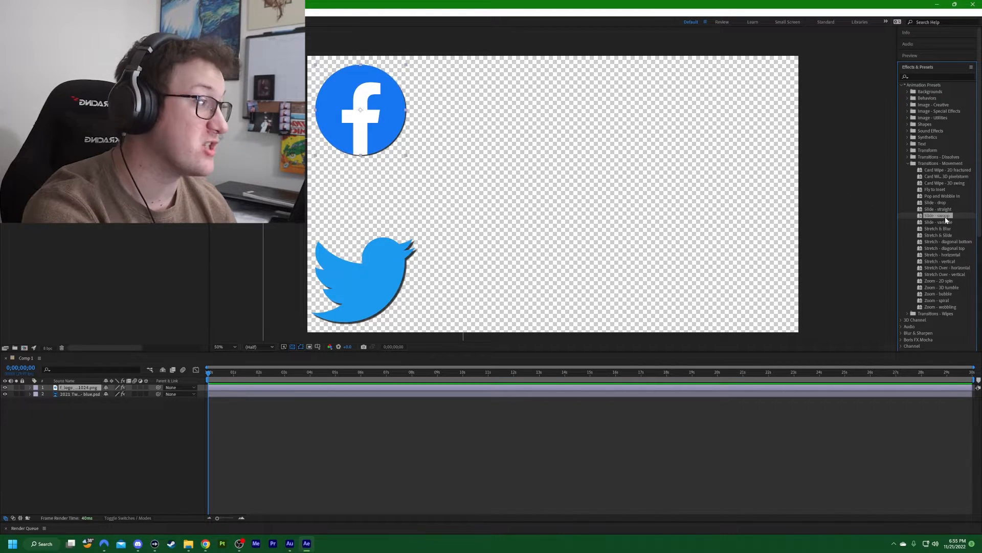
drag(944, 216, 85, 391)
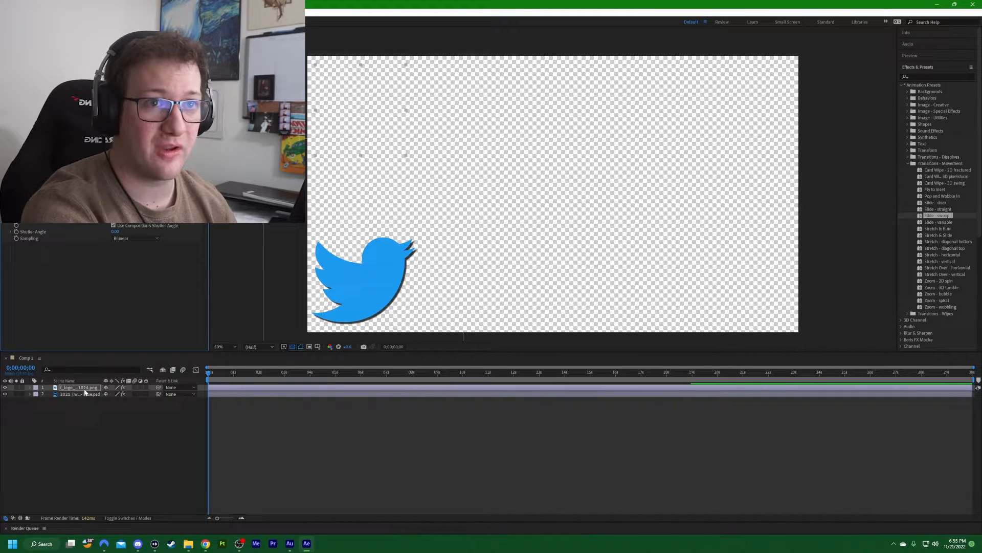
Preview the Facebook logo's swoop animation several times from the start of the composition
key(space)
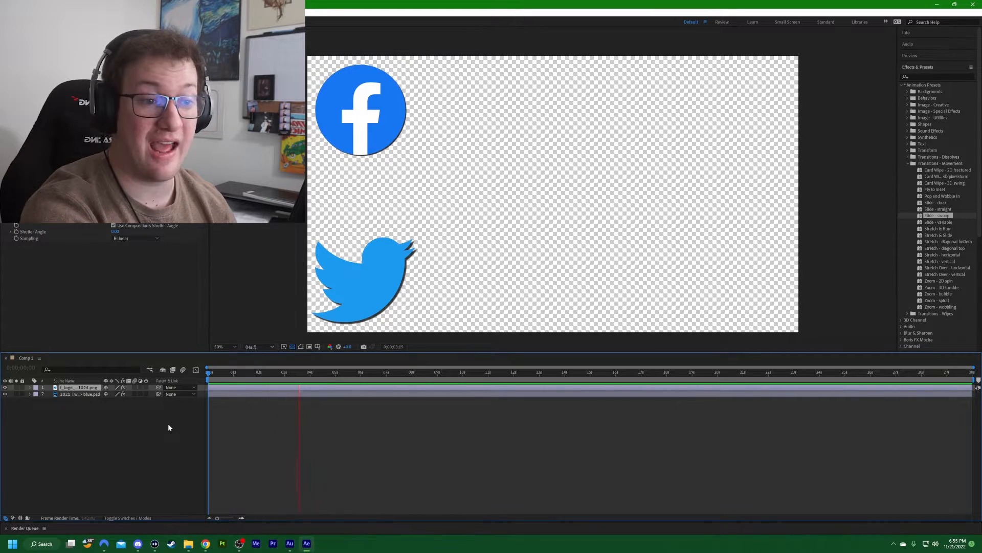
key(space)
drag(308, 375, 208, 375)
key(space)
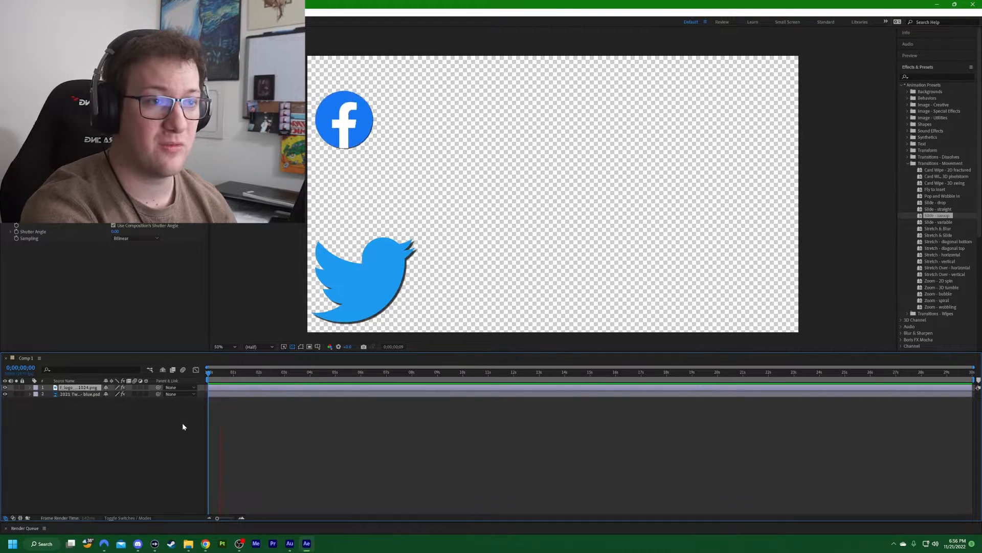
click(278, 373)
drag(278, 373, 205, 378)
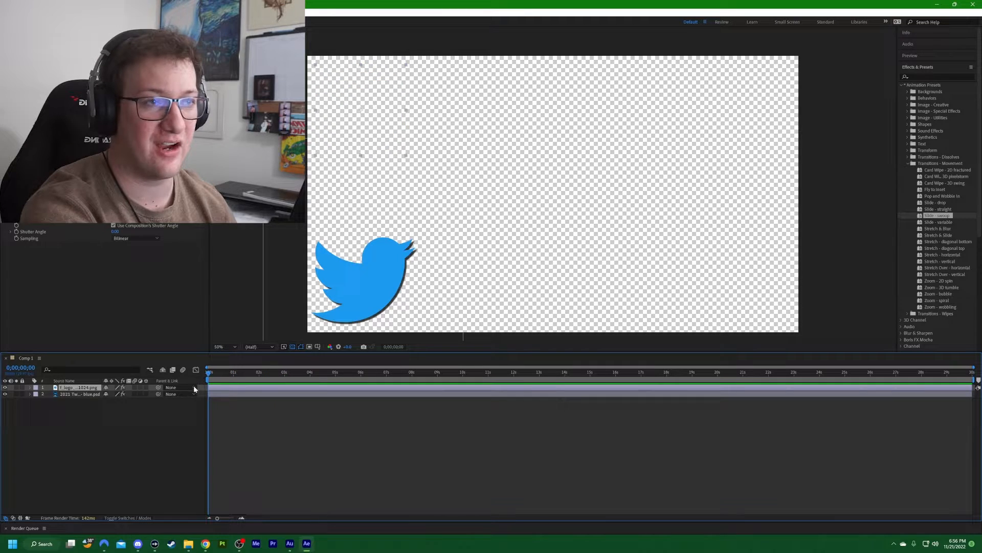
key(space)
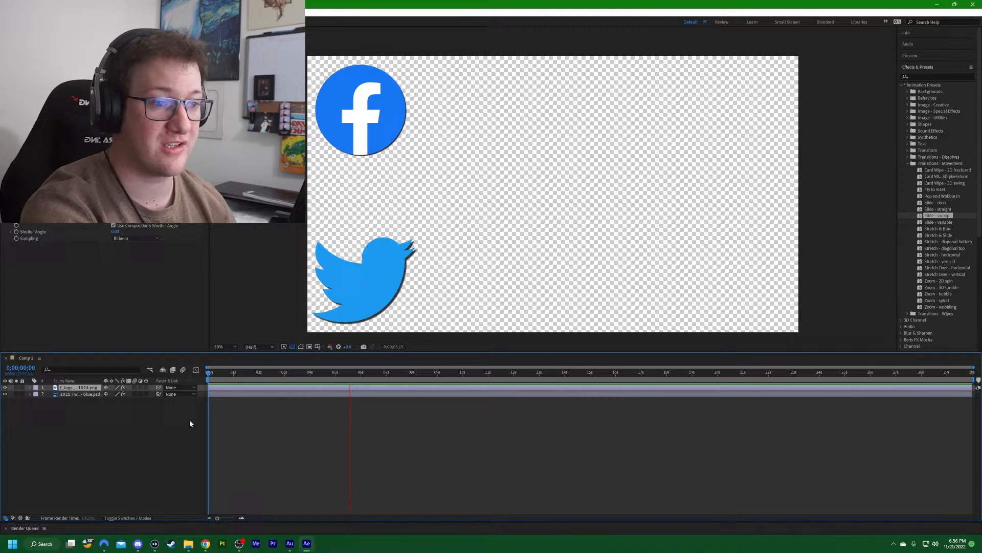
key(space)
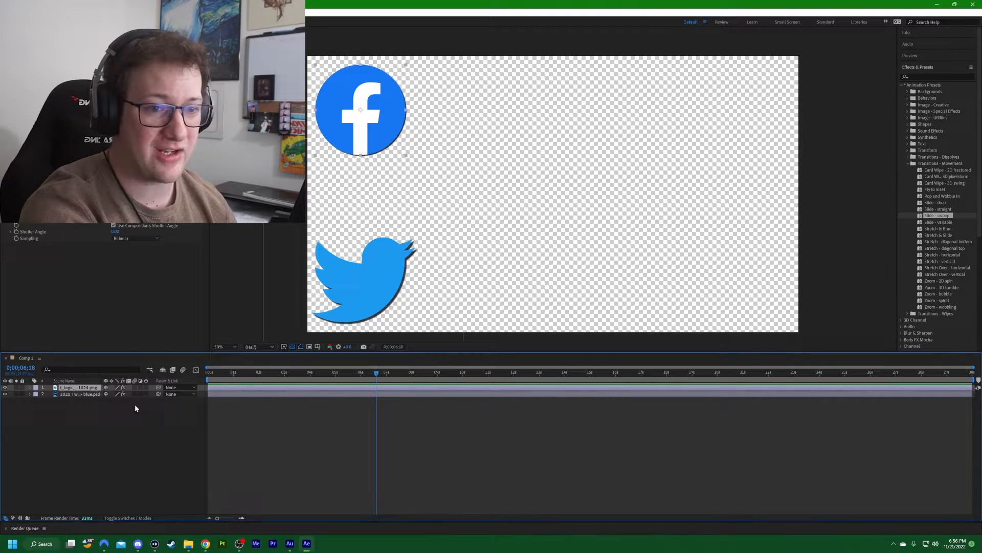
Reveal the Facebook layer's Slide Master Control keyframes and move the ending transition completion keyframe to about half a second
click(31, 389)
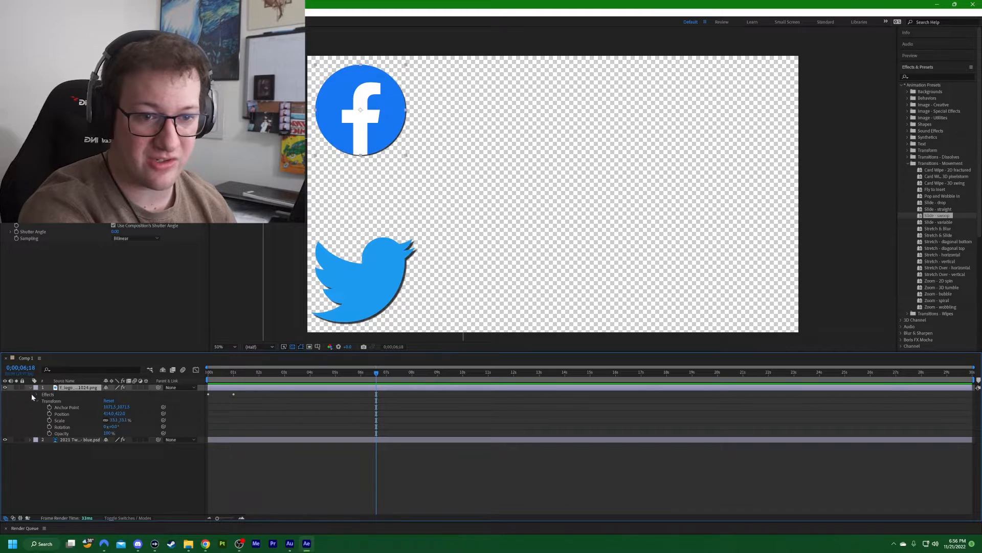
click(36, 394)
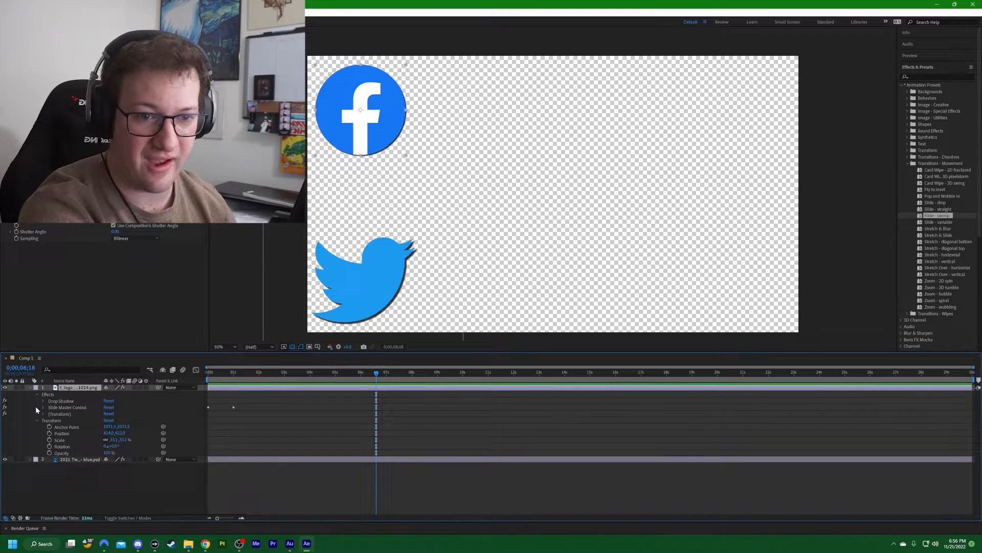
click(50, 409)
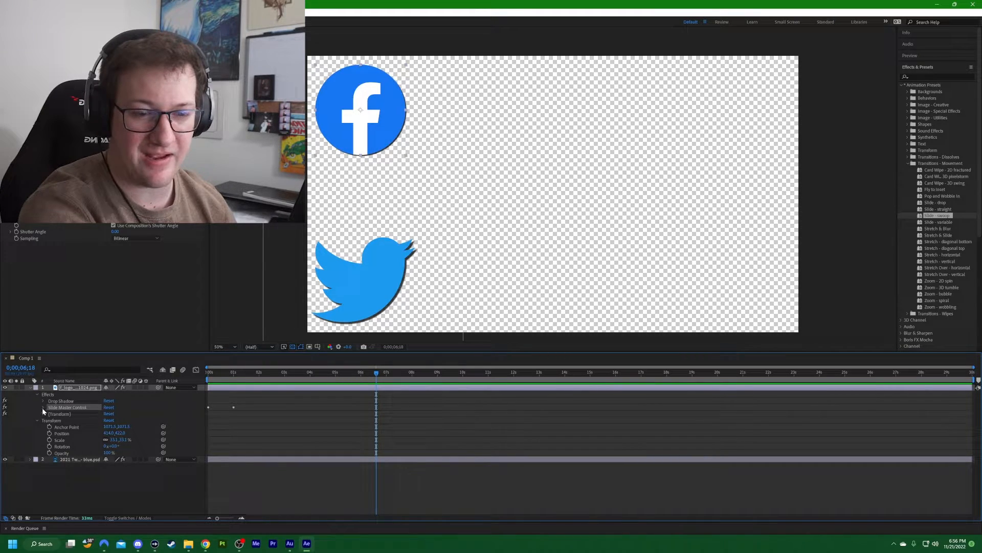
click(43, 408)
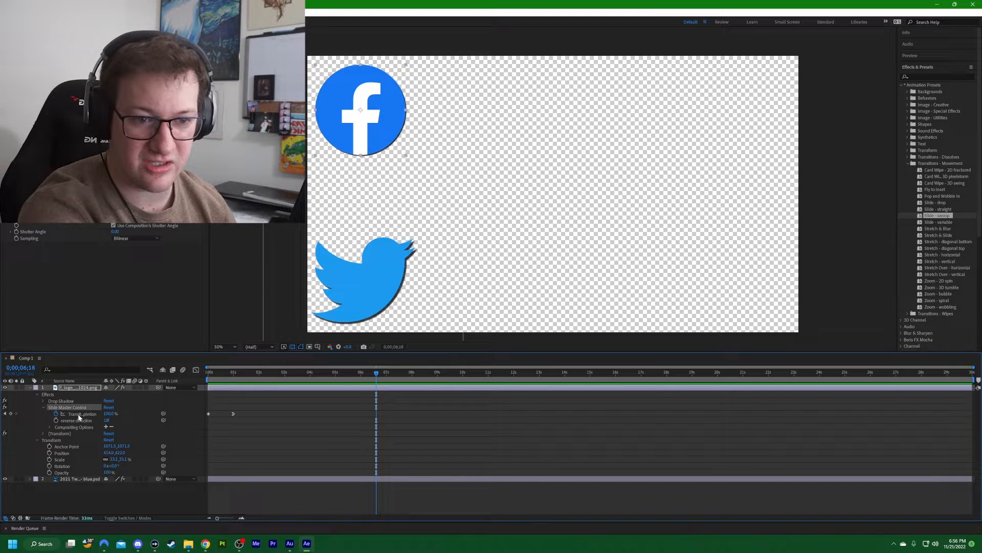
click(233, 414)
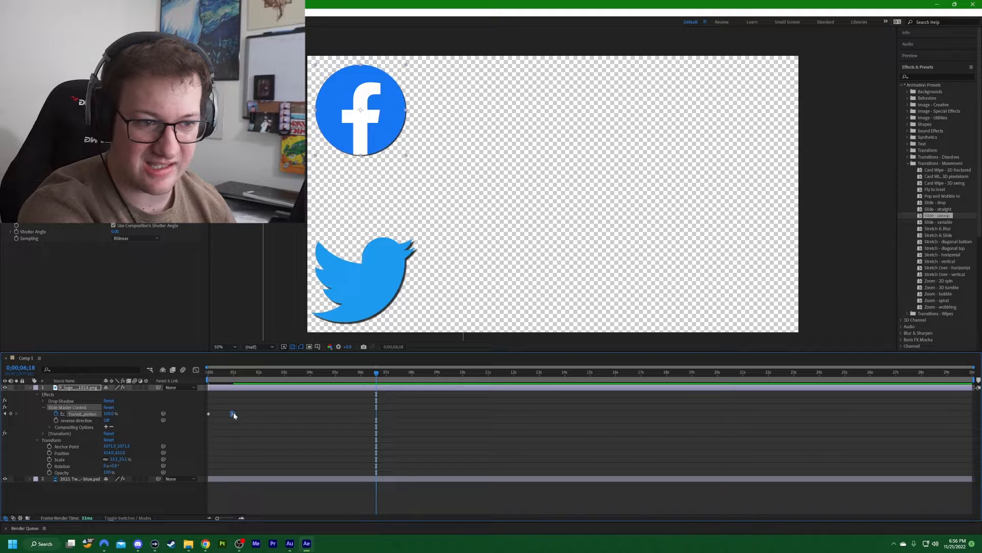
drag(233, 415, 221, 414)
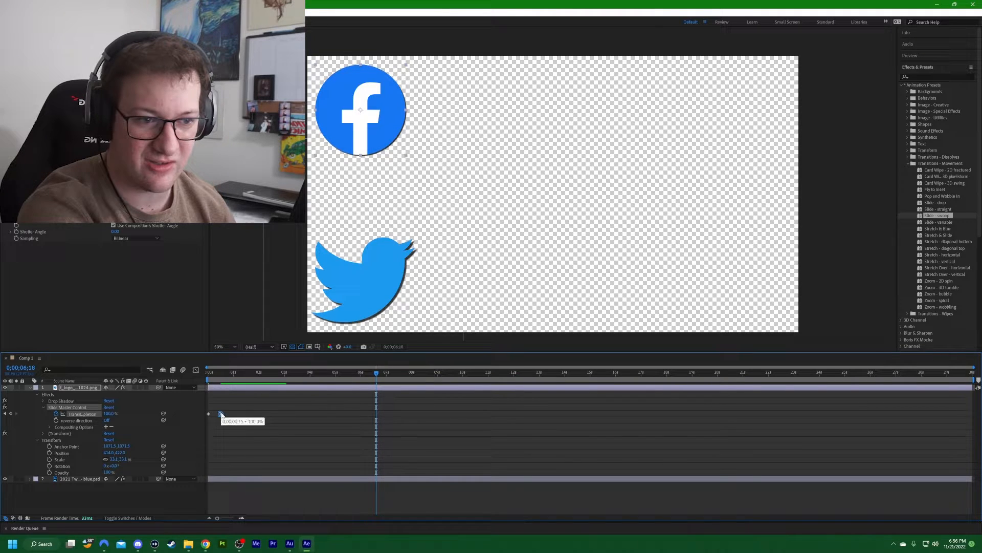
Preview the shortened Facebook swoop, move its ending keyframe to about 0.3 seconds and return to the composition's start
drag(379, 377, 204, 382)
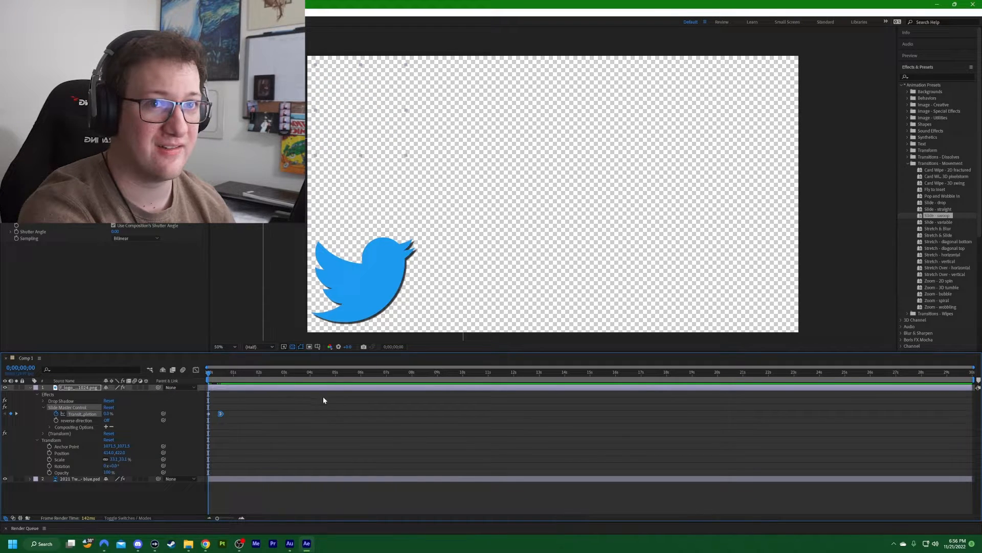
key(space)
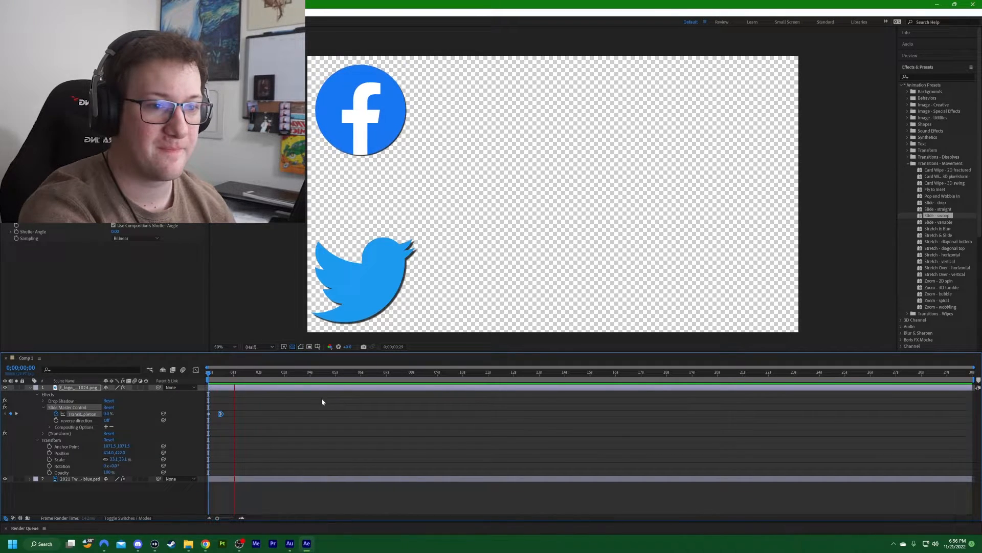
key(space)
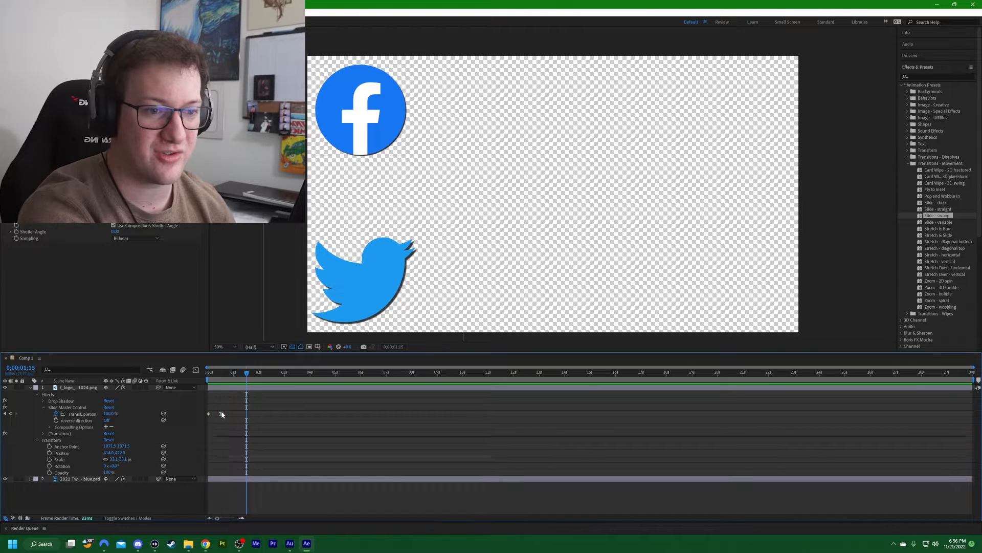
drag(221, 414, 216, 414)
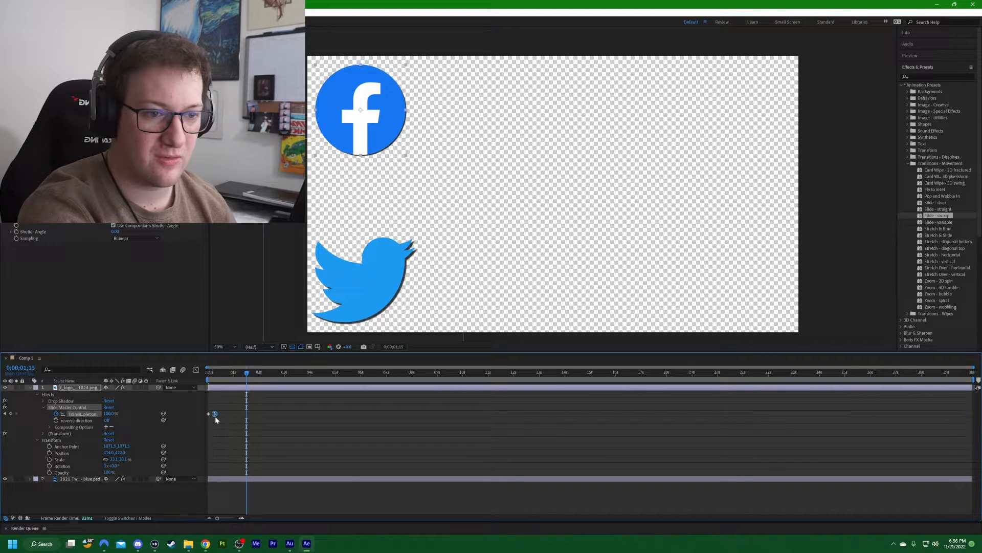
drag(247, 373, 197, 379)
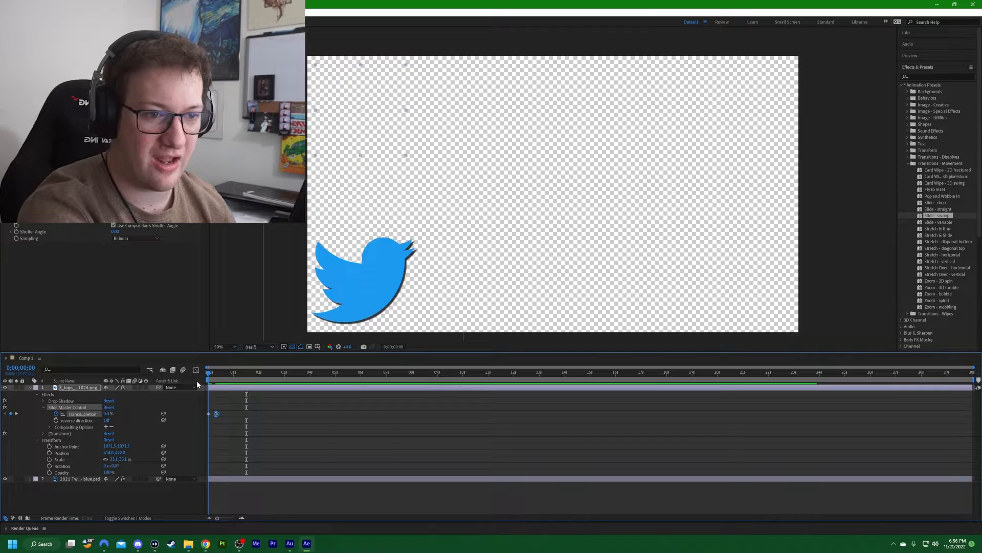
Preview the Facebook swoop, move its ending transition completion keyframe to about 0.4 seconds and preview it again from the start
key(space)
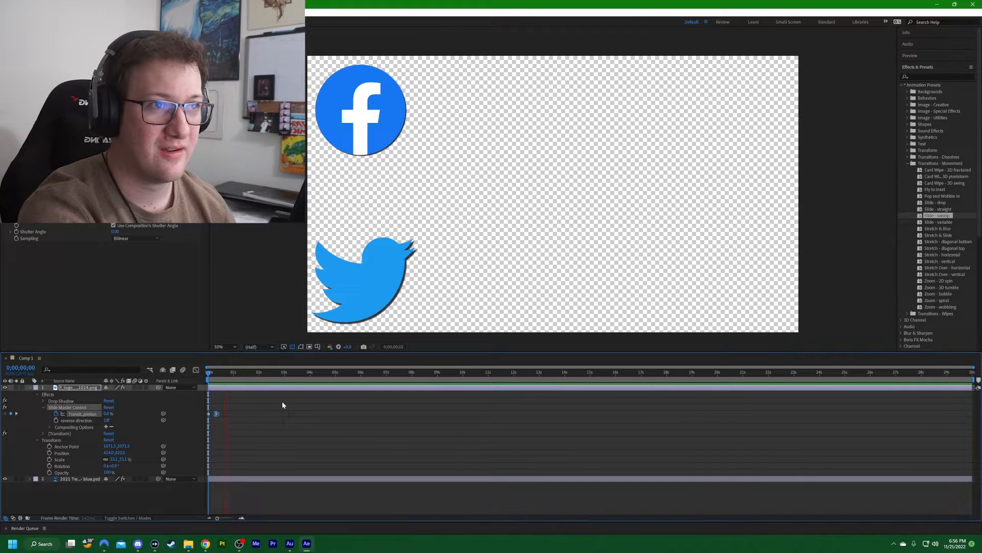
key(space)
drag(217, 414, 219, 415)
drag(236, 373, 206, 375)
key(space)
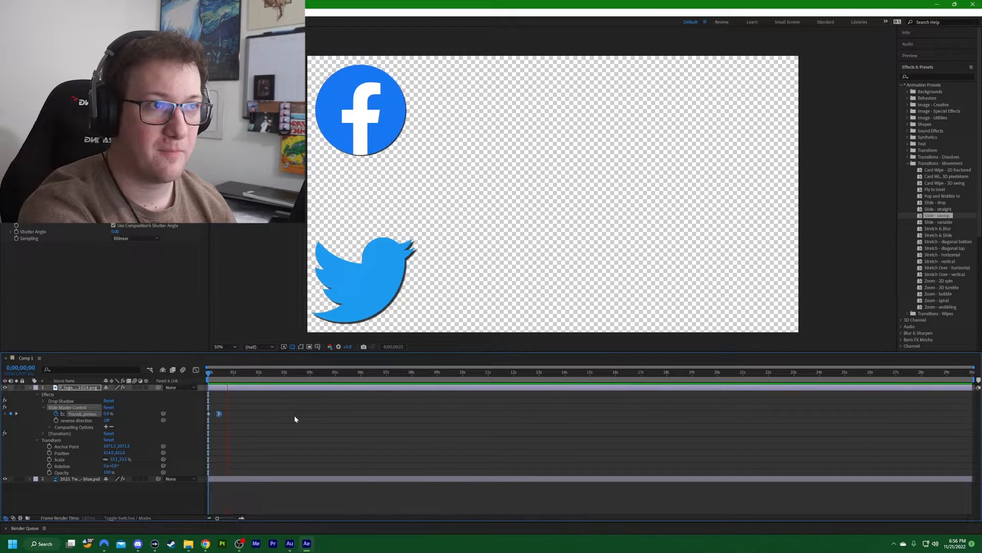
key(space)
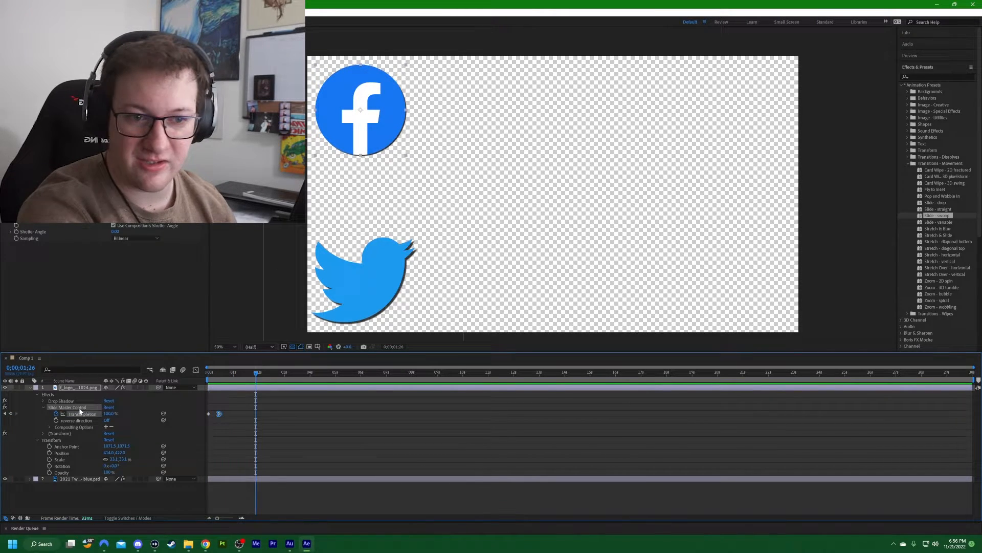
click(43, 406)
right_click(57, 408)
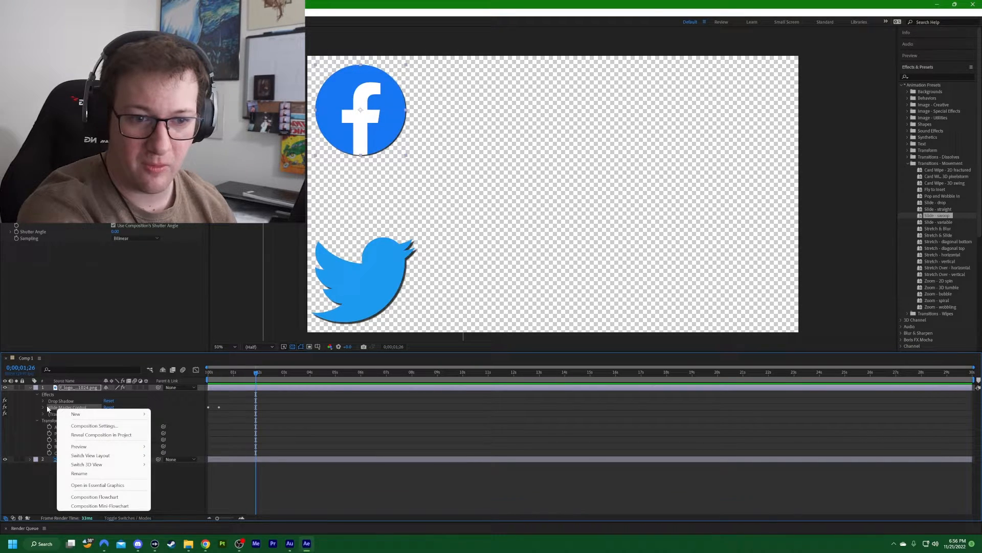
click(51, 410)
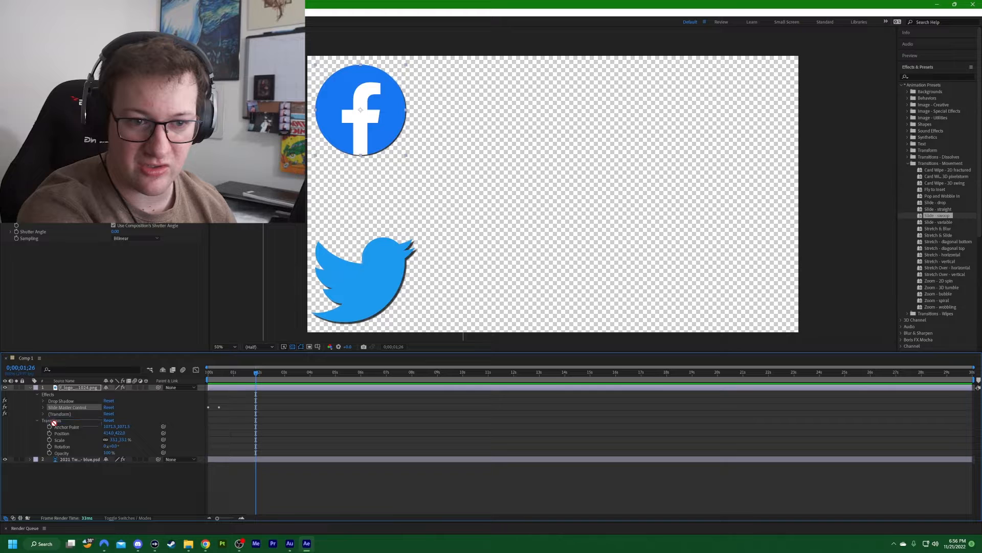
drag(61, 464, 59, 408)
right_click(65, 407)
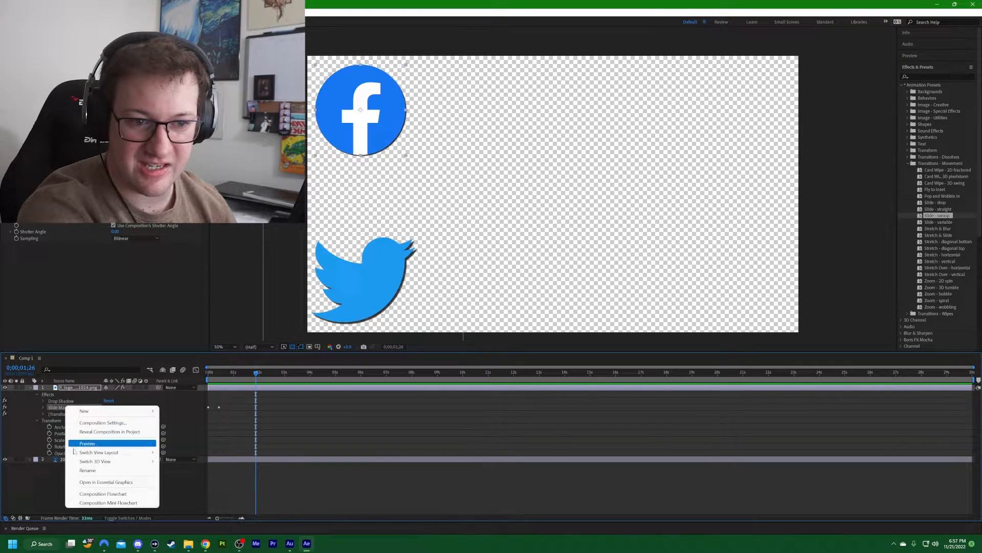
click(38, 487)
click(38, 487)
click(60, 459)
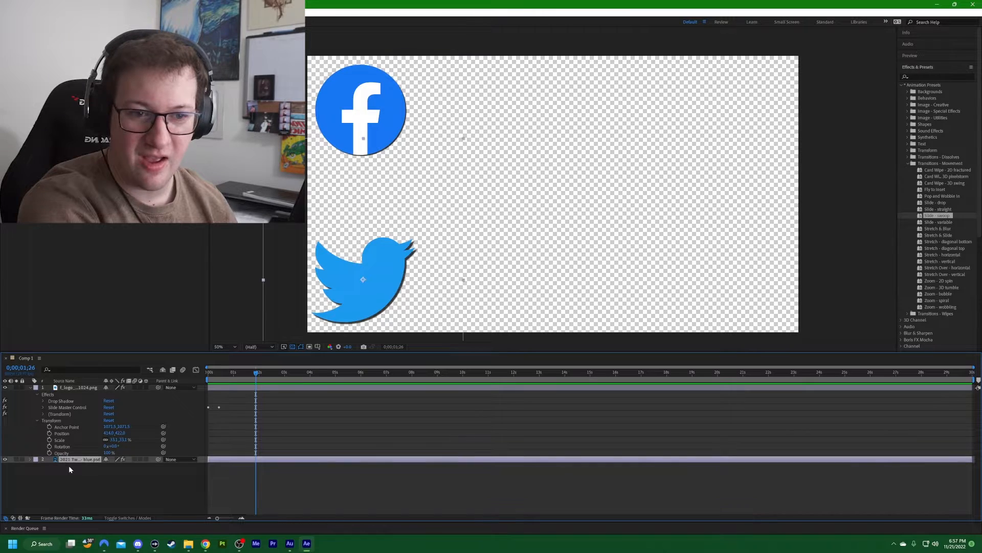
click(71, 471)
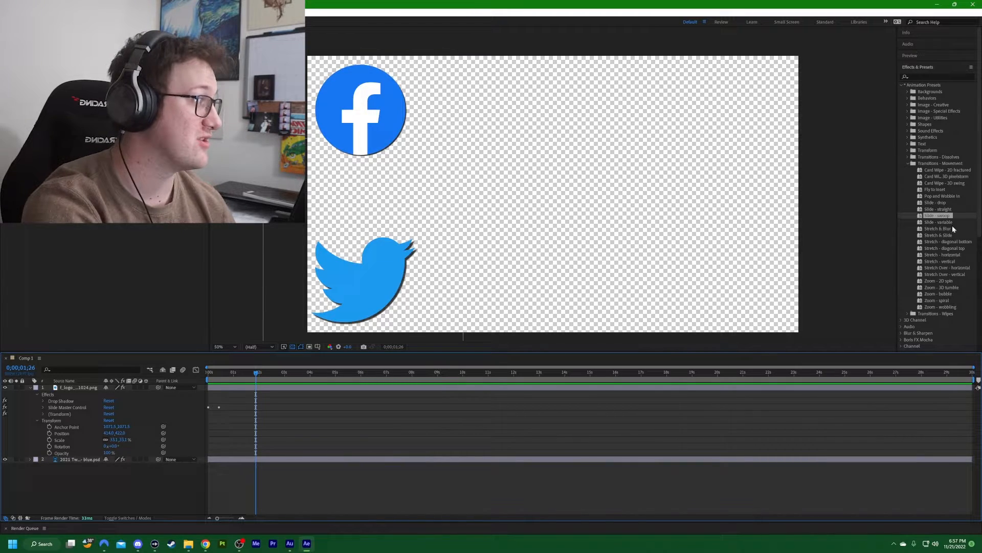
Apply the Slide - swoop animation preset to the Twitter logo layer and reveal its Slide Master Control keyframes
drag(933, 220, 66, 463)
click(29, 459)
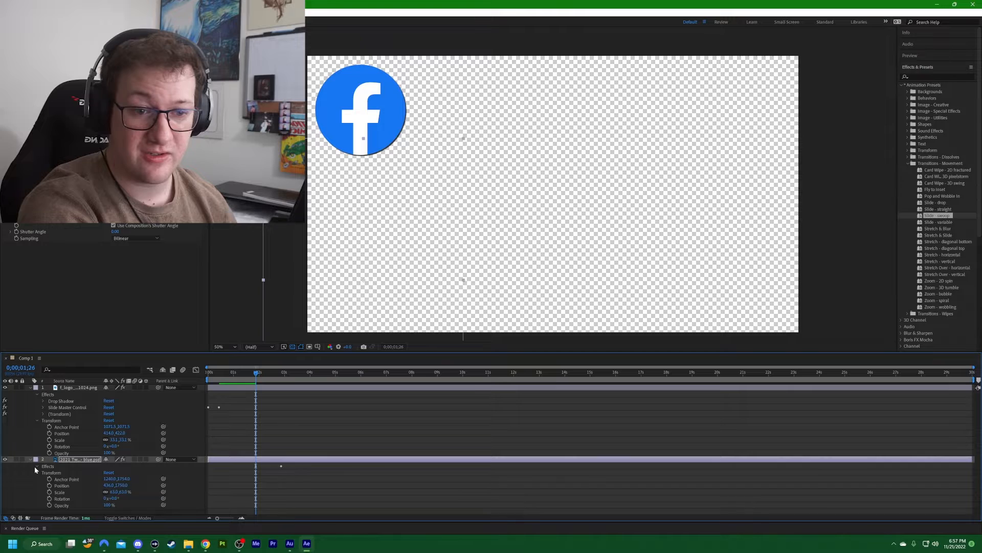
click(37, 466)
click(43, 478)
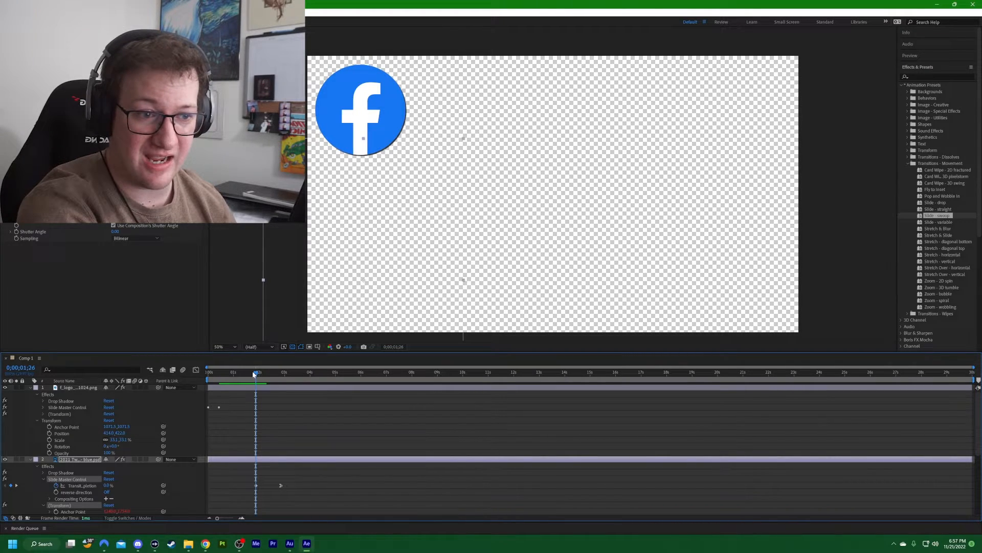
Preview the composition, move the Twitter layer's two transition completion keyframes to about 1 and 1.6 seconds, and preview again
drag(253, 373, 197, 372)
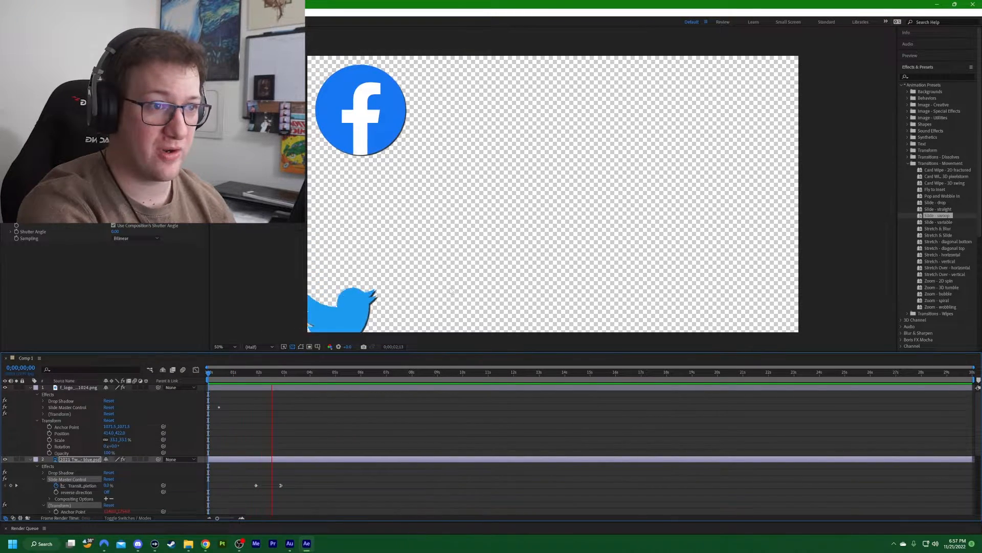
key(space)
drag(281, 486, 250, 486)
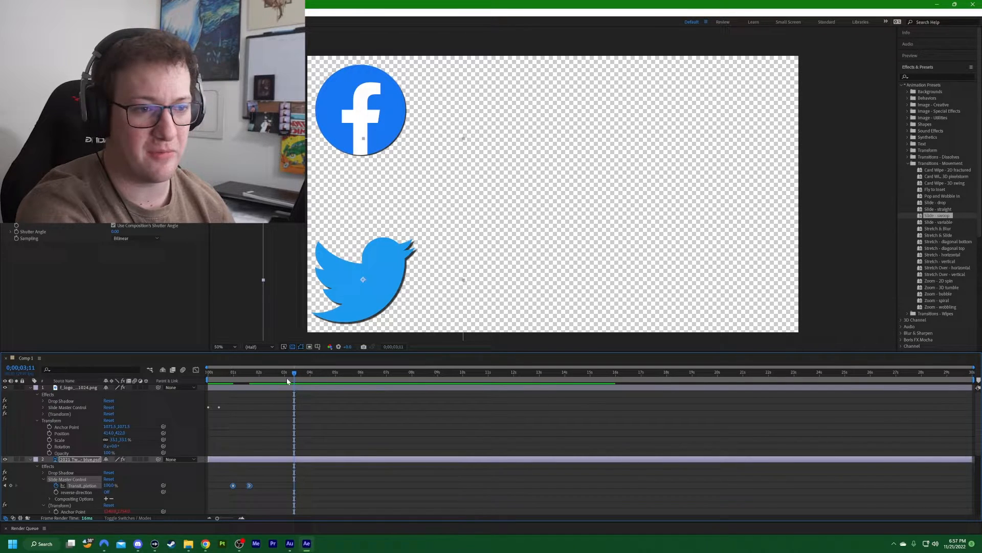
drag(280, 376, 194, 374)
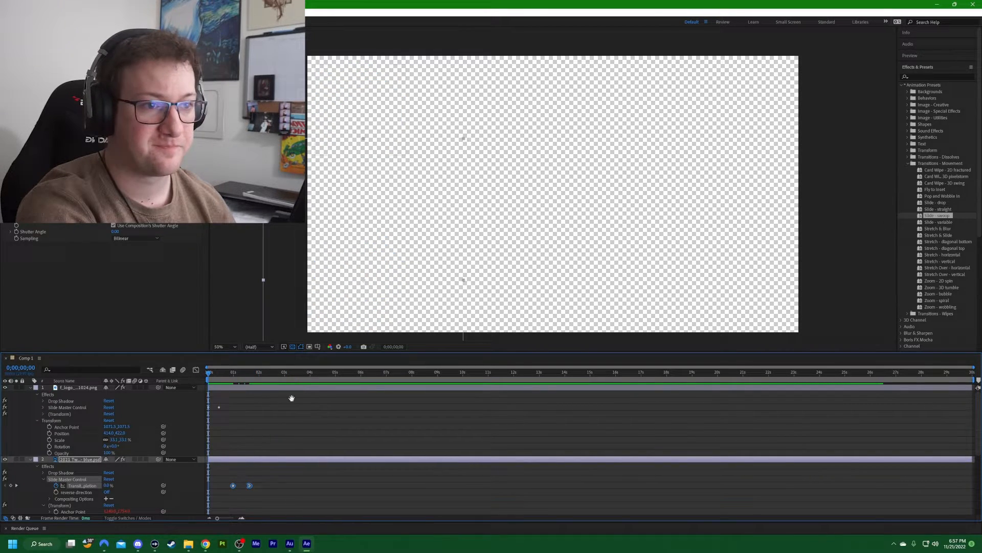
key(space)
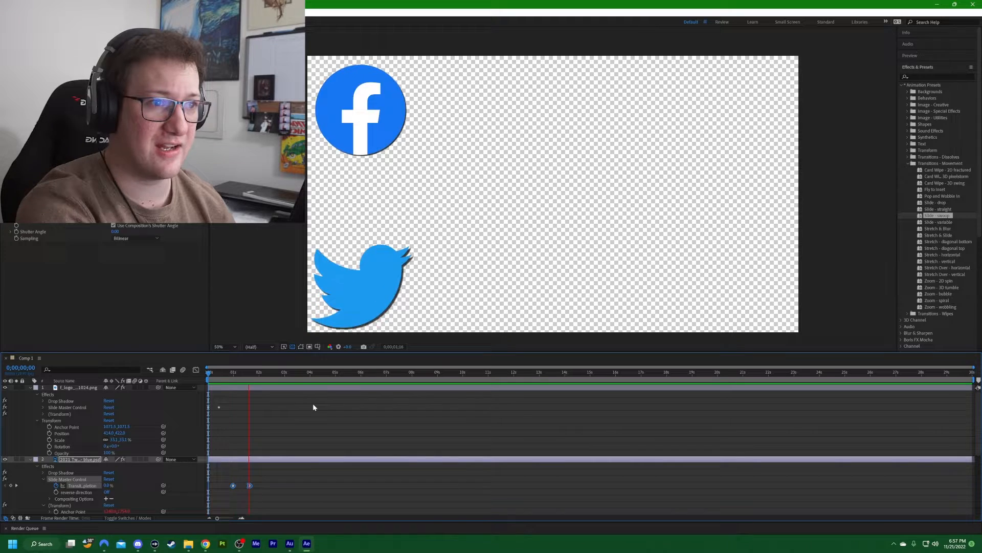
key(space)
Move the Twitter layer's transition completion keyframes to about 0.8 and 1.3 seconds and preview both swoops from the start
drag(256, 490, 243, 487)
click(265, 486)
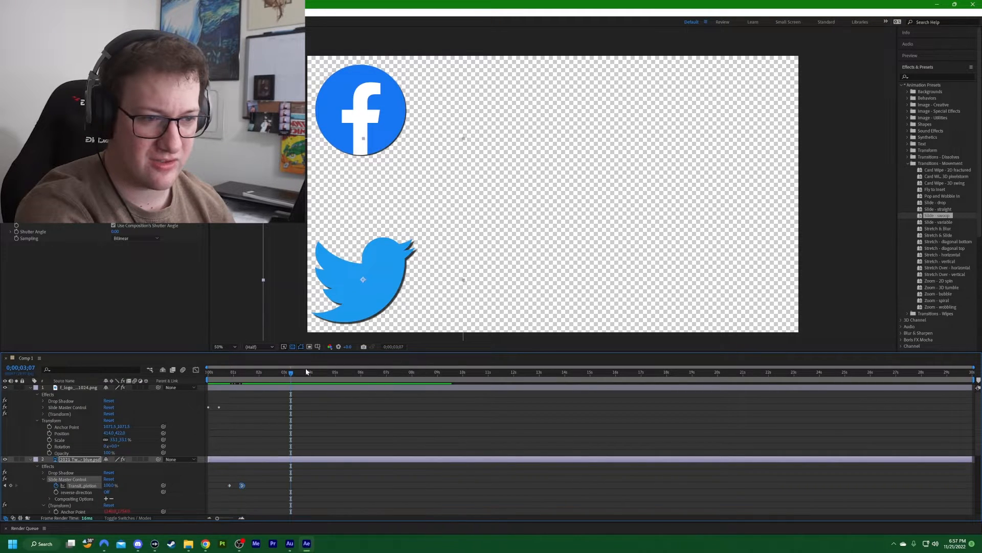
drag(291, 374, 177, 392)
key(space)
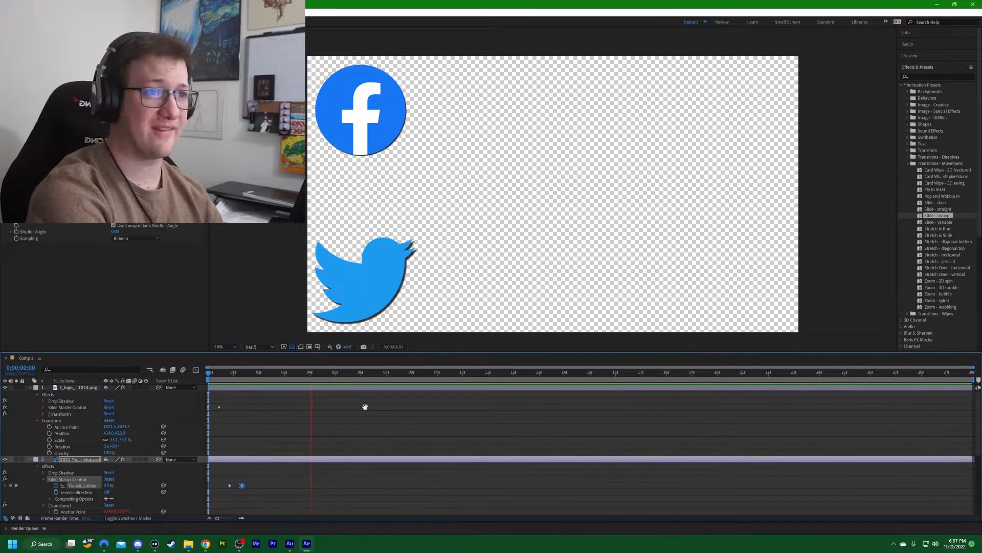
key(space)
Move the Twitter logo slightly up and the Facebook logo down to position 414, 564, then preview the animation from the start
drag(395, 270, 401, 250)
click(398, 98)
drag(395, 109, 395, 128)
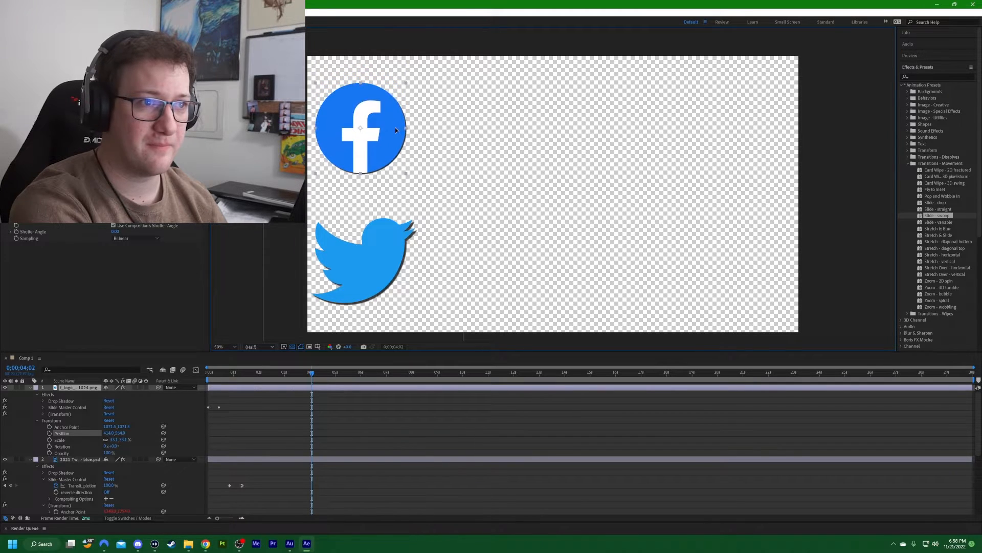
drag(310, 373, 198, 381)
key(space)
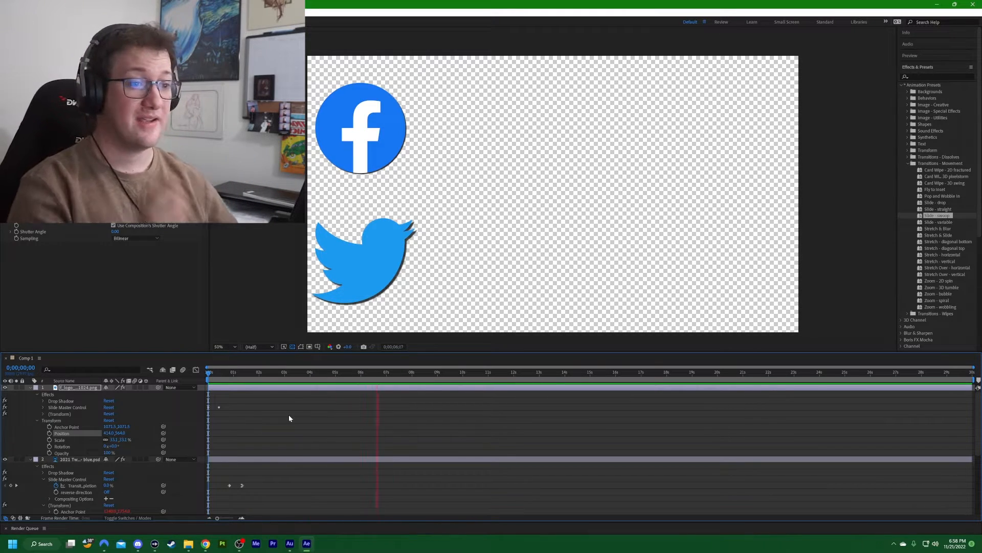
key(space)
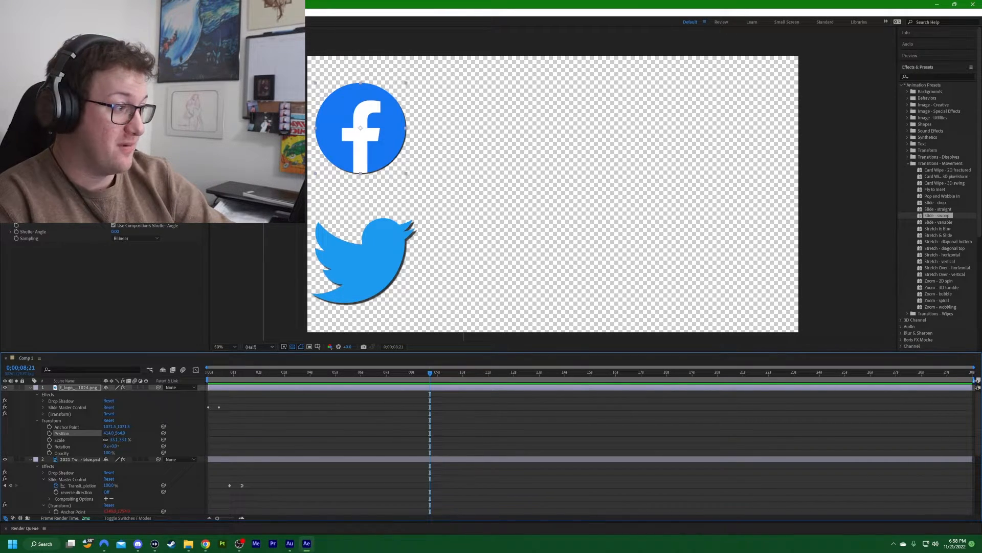
Shorten the work area to end at about 15 seconds and return to the start of the composition
drag(973, 381, 592, 381)
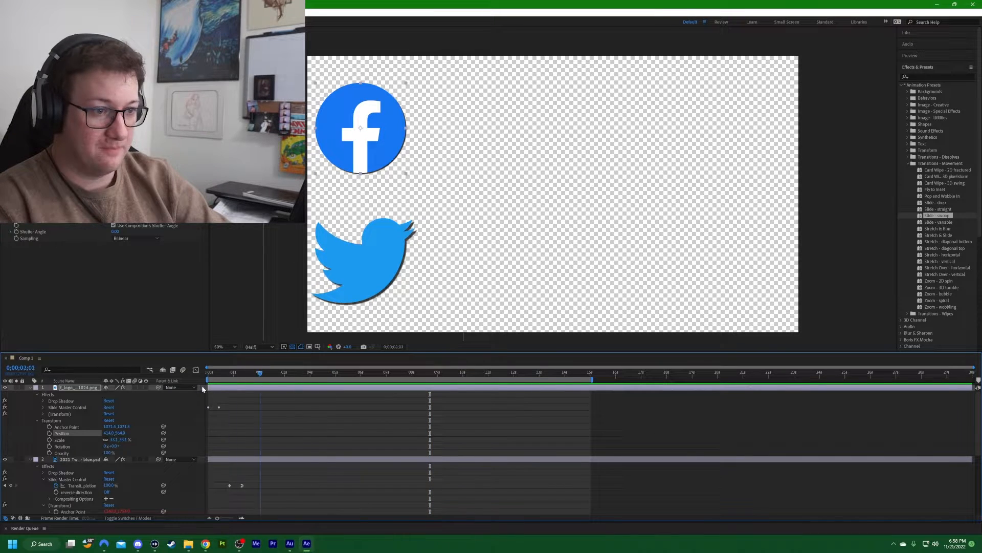
key(Home)
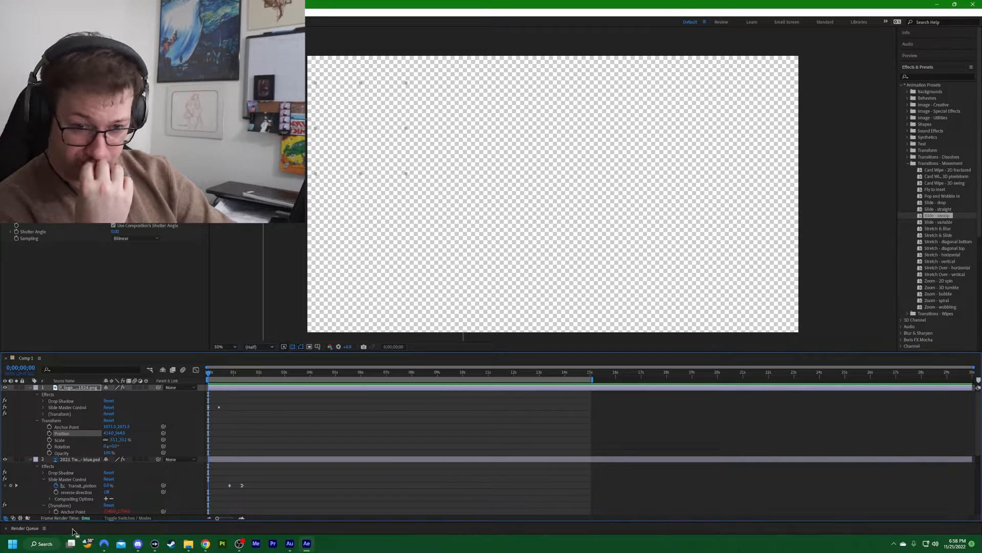
click(40, 529)
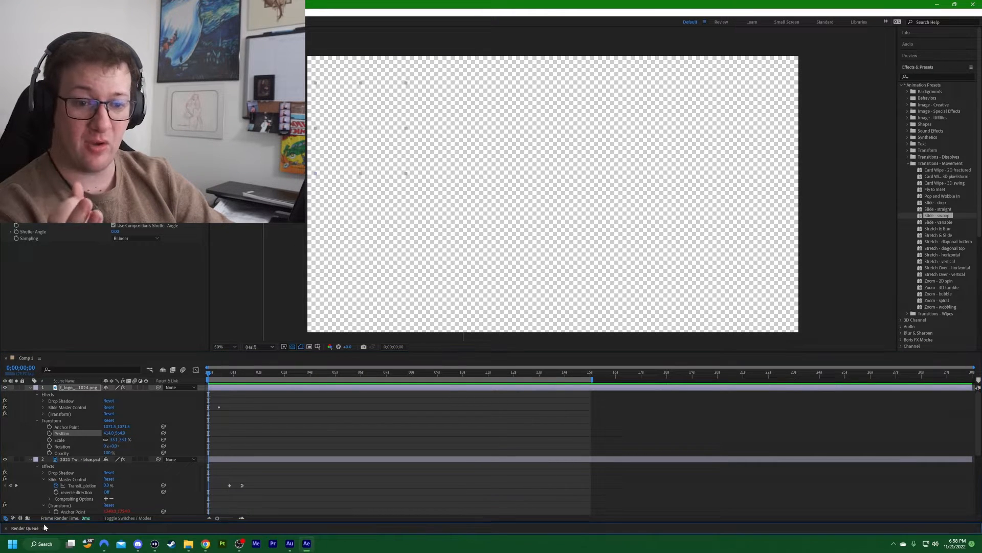
drag(51, 511, 80, 362)
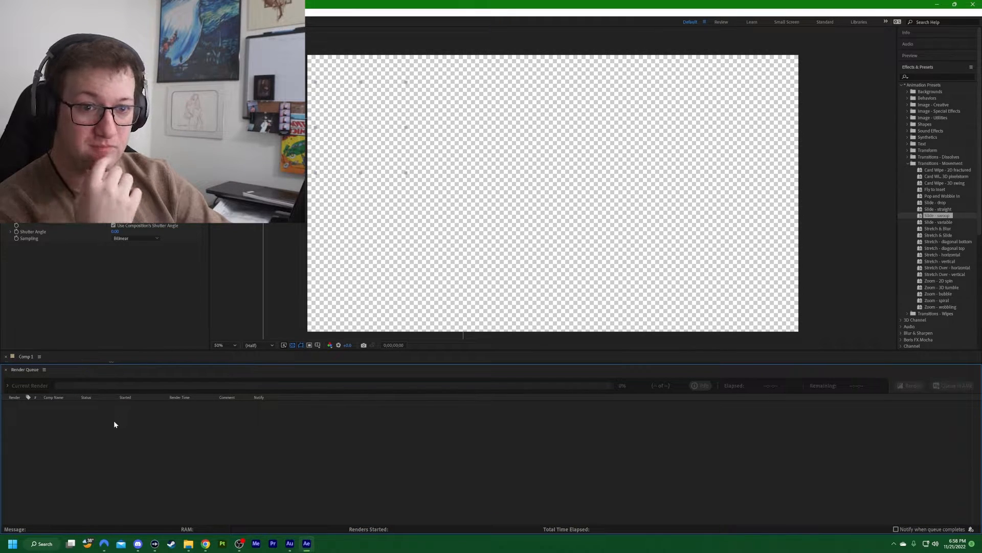
drag(95, 363, 102, 524)
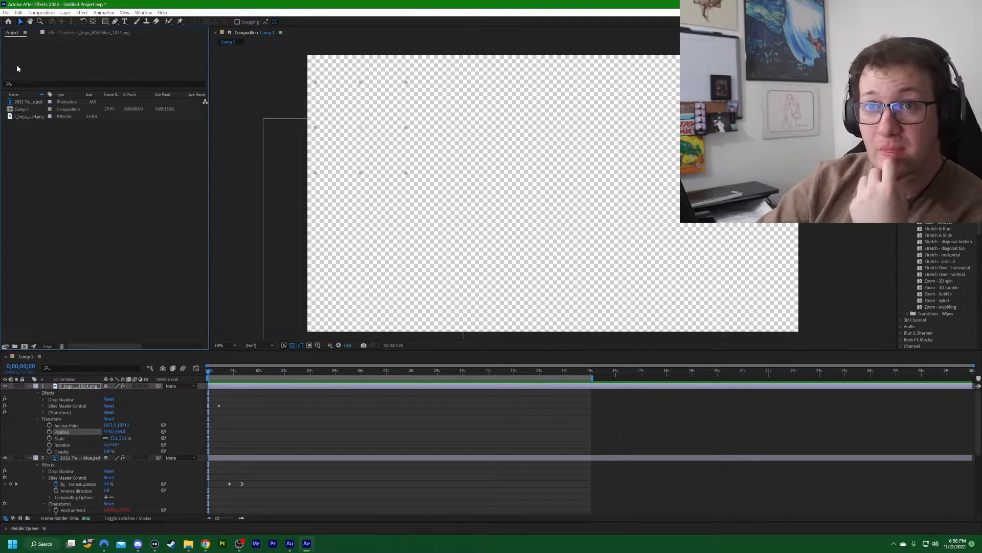
Rename the Comp 1 composition in the project as LogoFly
click(21, 110)
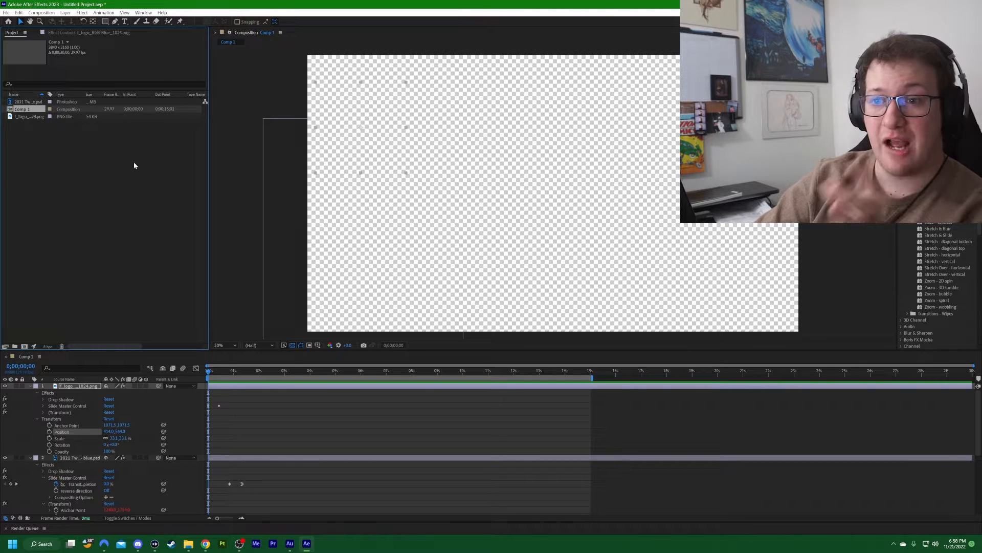
right_click(34, 113)
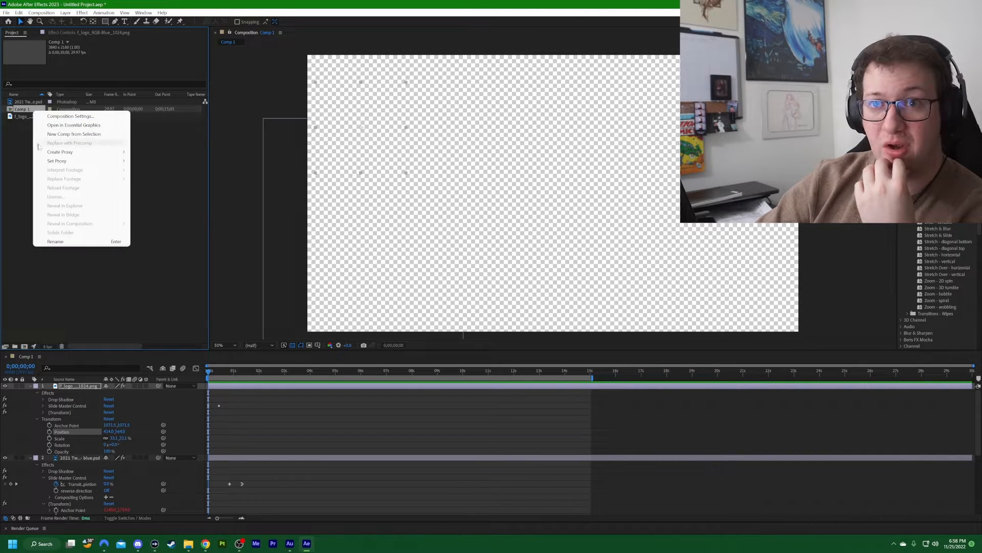
click(77, 242)
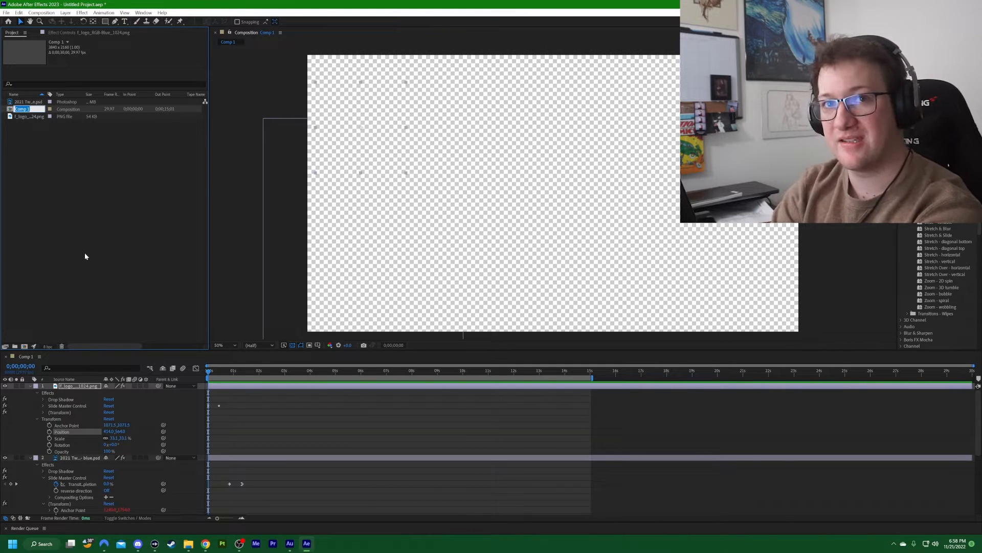
text(T)
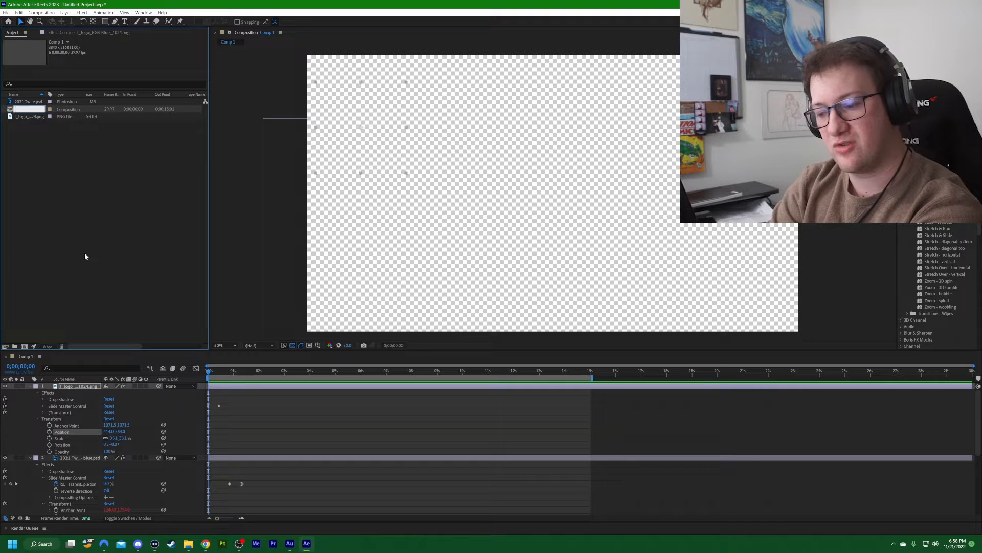
text(LogoFly)
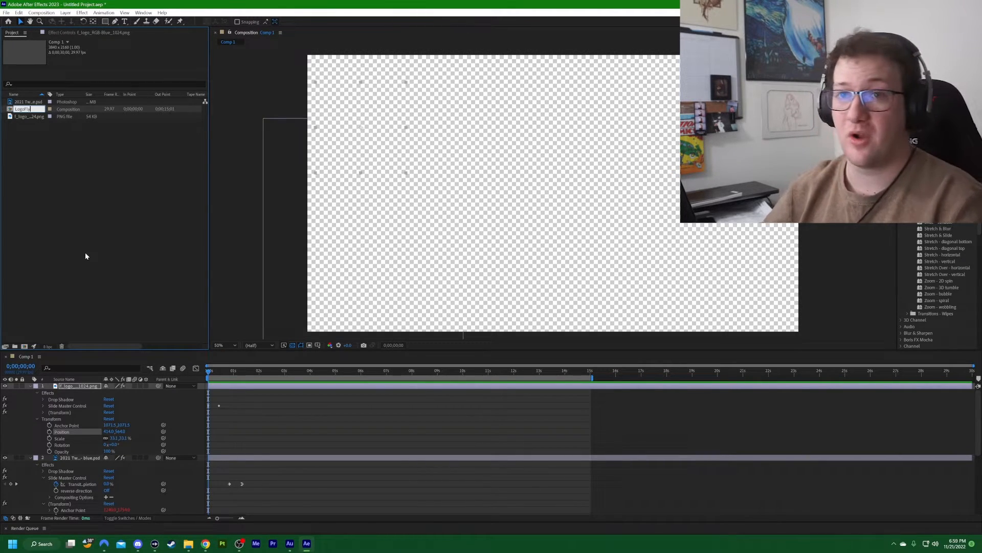
key(Return)
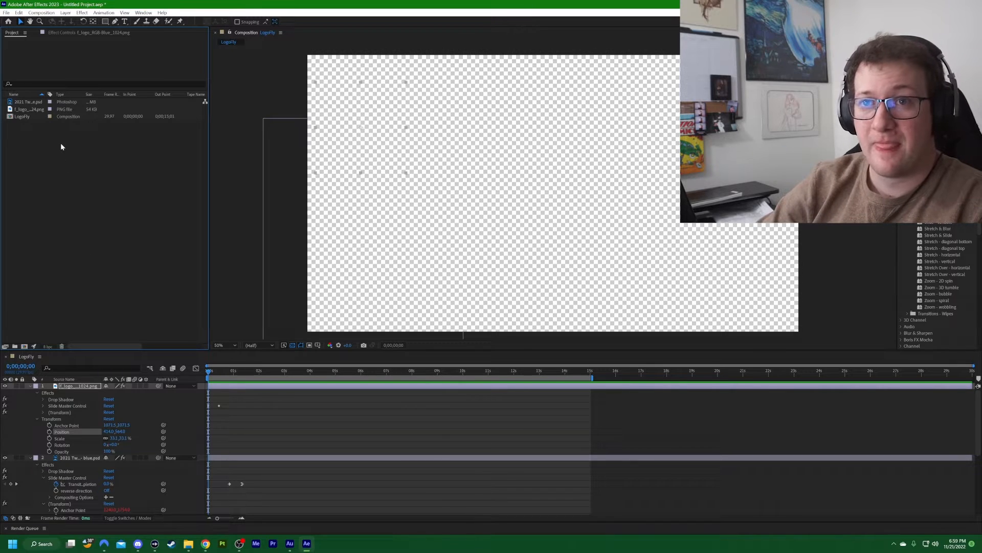
Close the LogoFly timeline, reopen it from the composition in the project, and close the timeline again
click(6, 356)
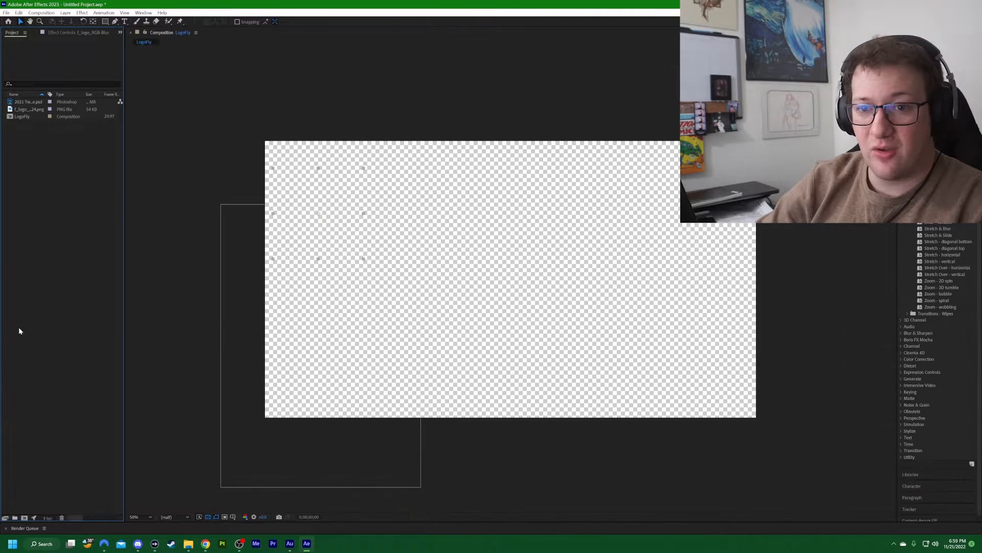
double_click(60, 118)
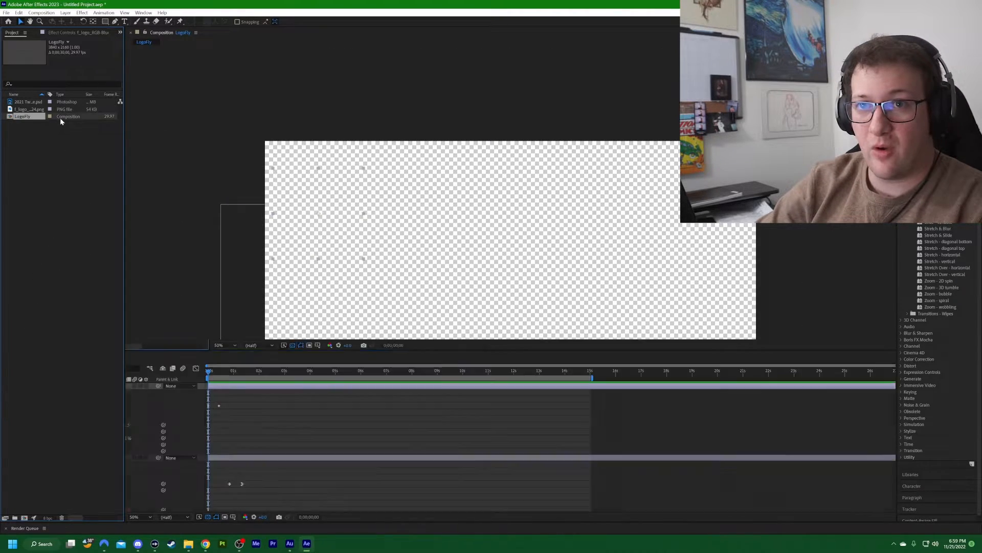
click(72, 193)
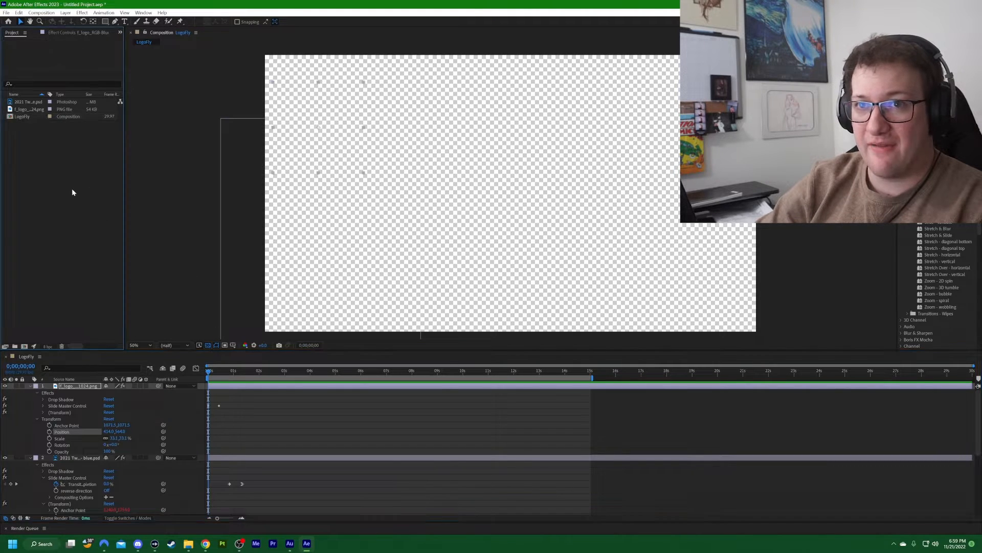
click(6, 357)
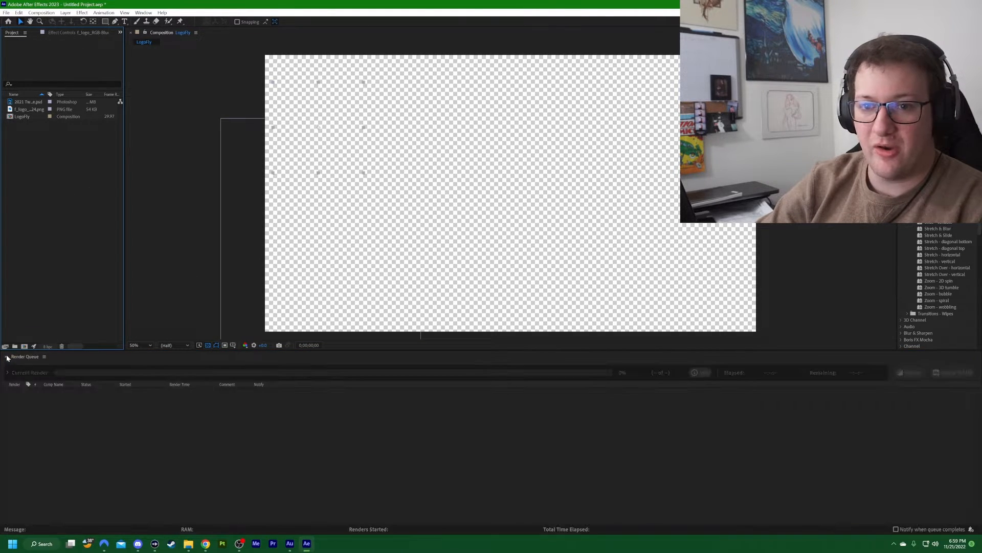
double_click(41, 196)
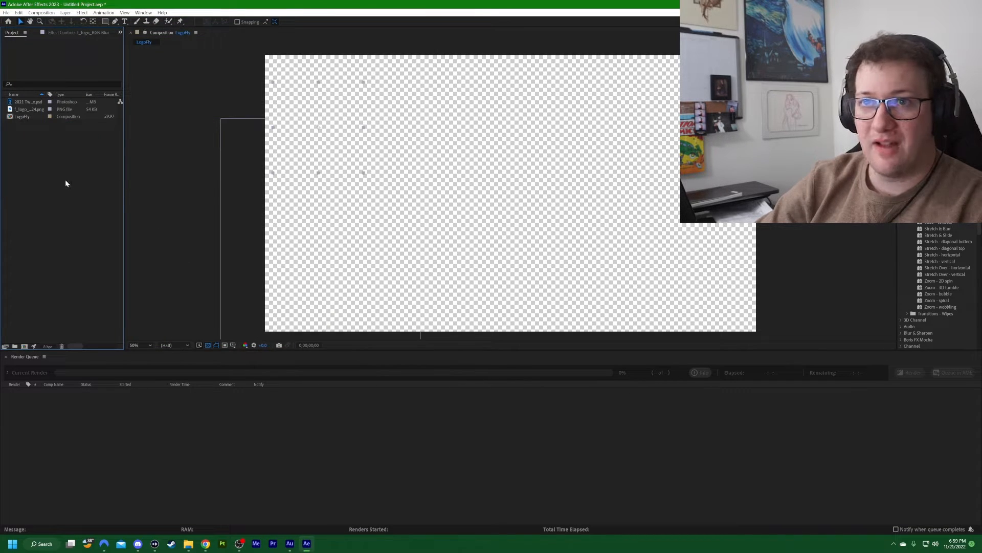
Create a new composition using the UHD (4K) 3840x2160, 29.97 fps preset, keeping the default name
right_click(69, 182)
click(75, 183)
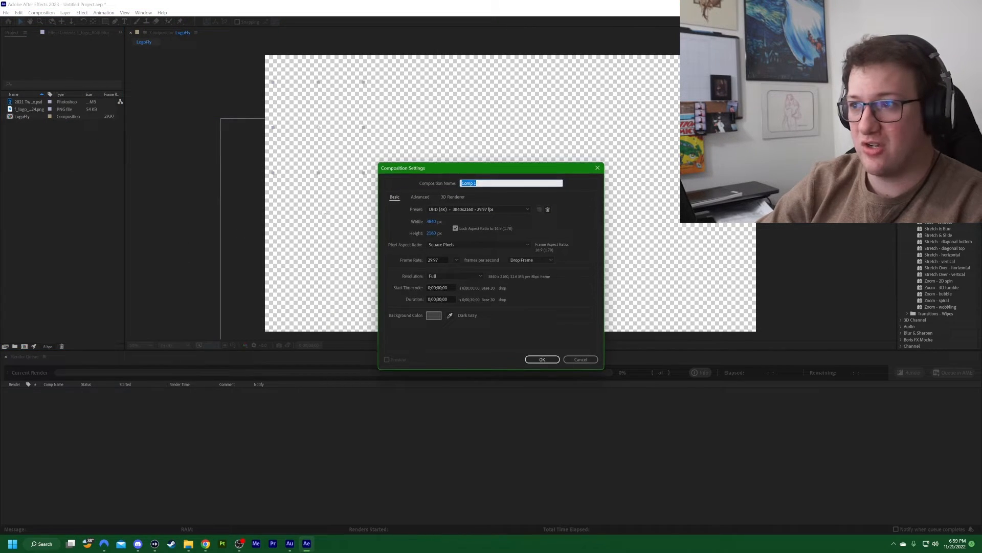
click(542, 359)
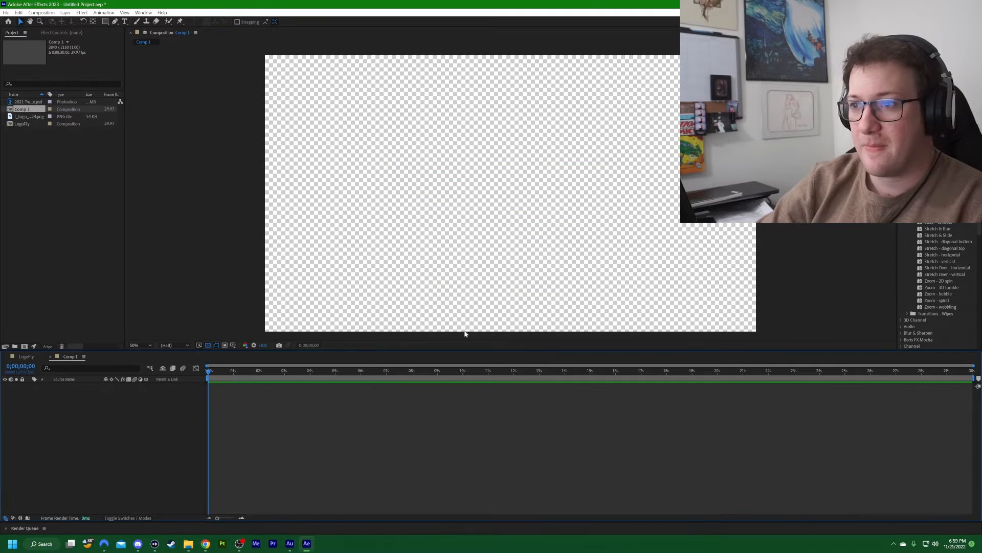
Import Subscribe.mov from the Subscribe_AME folder inside BRANDING into the project
click(35, 188)
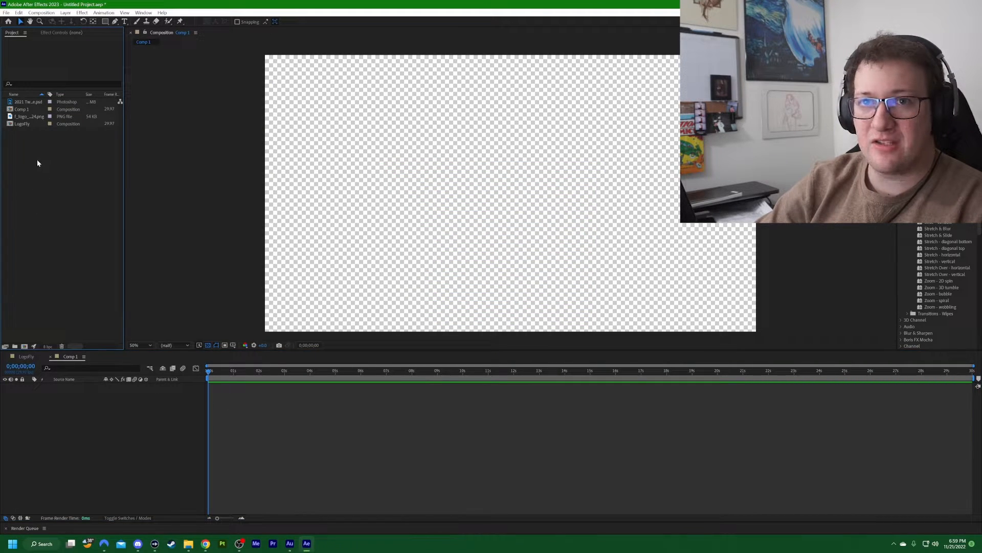
double_click(36, 169)
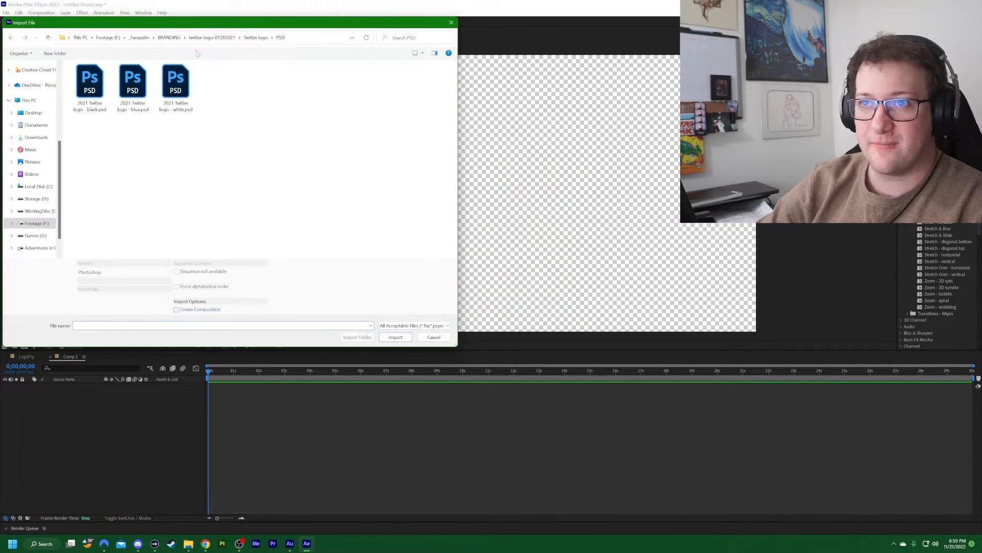
click(140, 38)
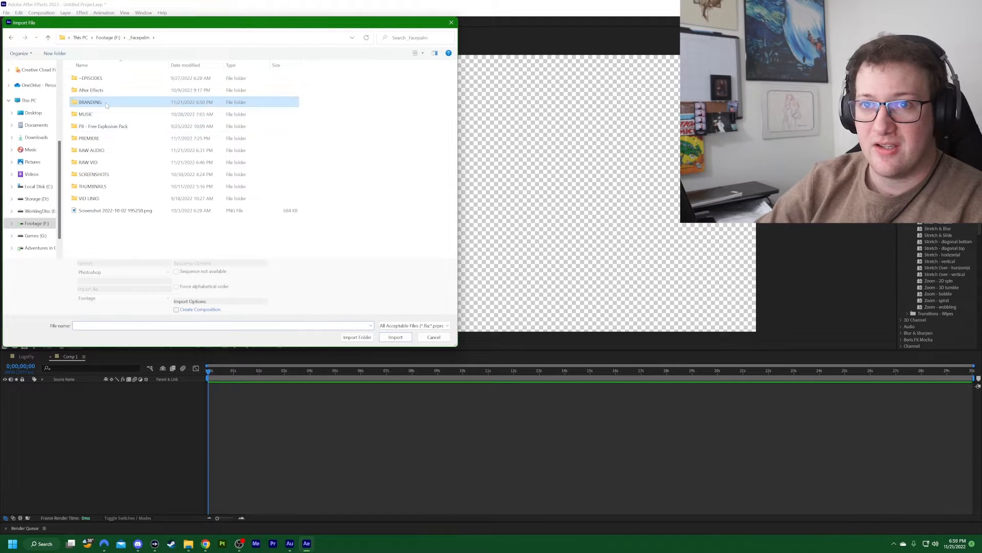
double_click(133, 101)
scroll(141, 146, down, 4)
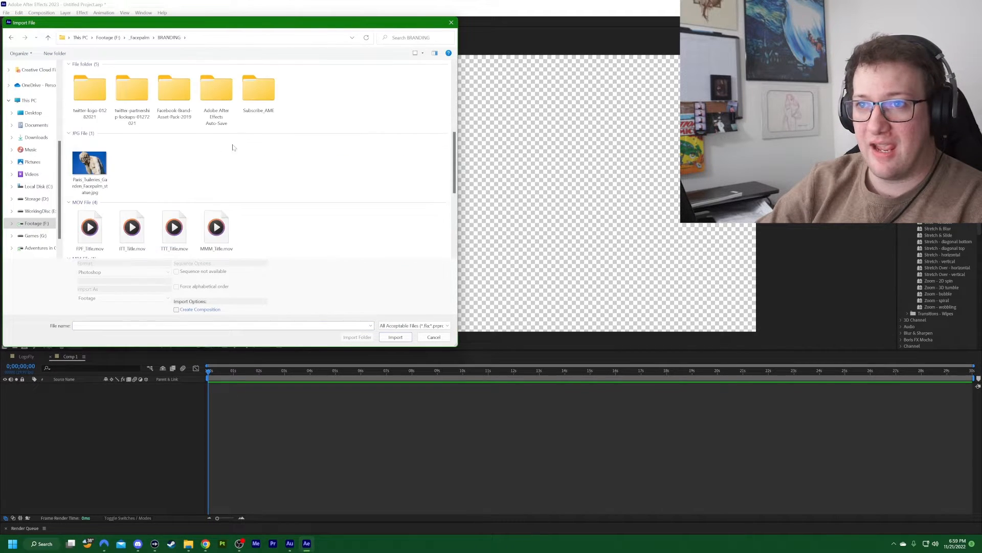
double_click(250, 97)
click(132, 86)
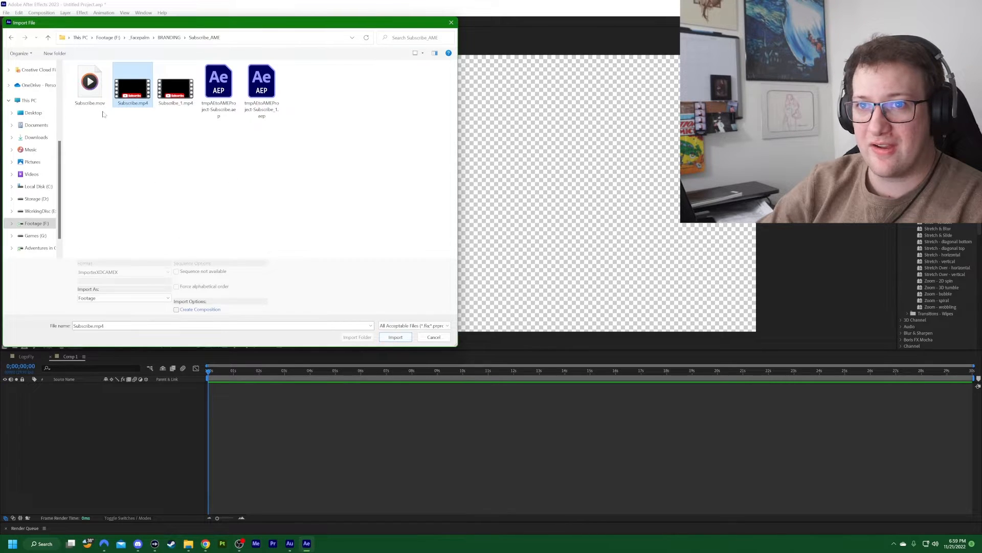
double_click(90, 85)
Add Subscribe.mov to the Comp 1 timeline and preview the start of its animation
click(79, 167)
drag(28, 132, 83, 426)
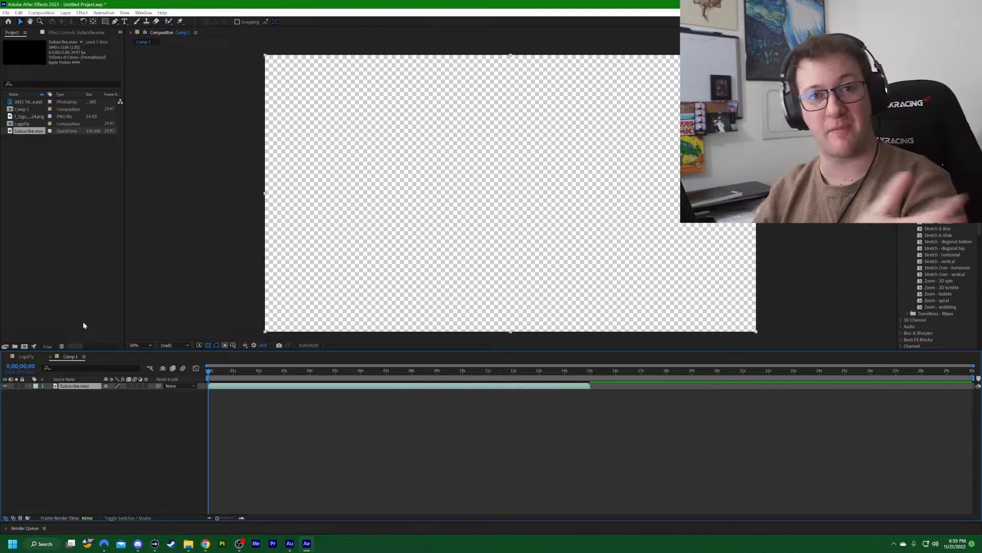
click(219, 397)
key(space)
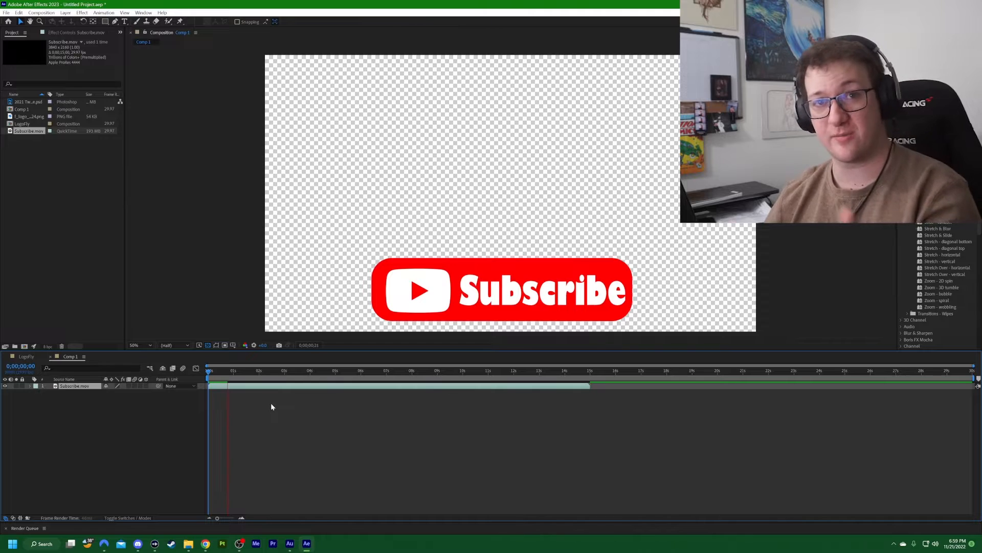
key(space)
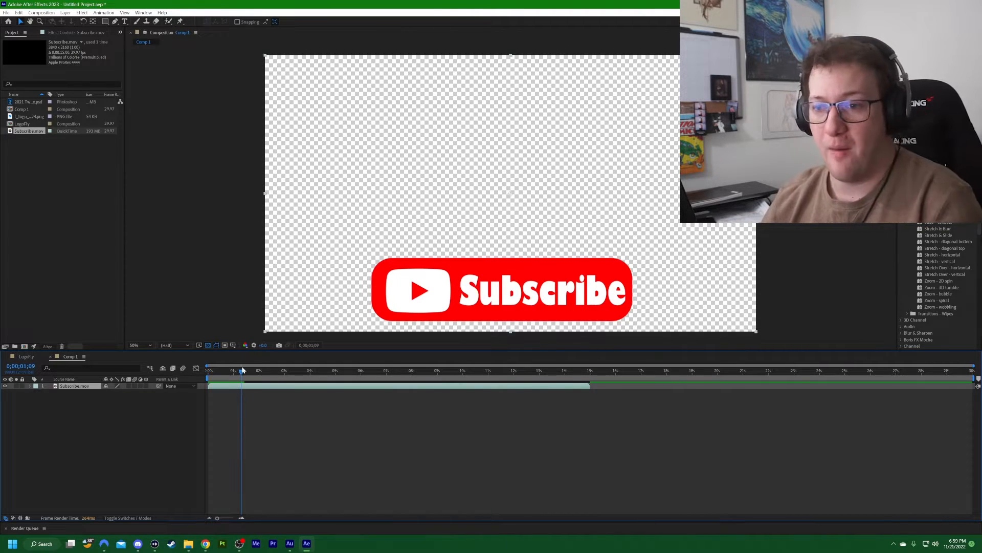
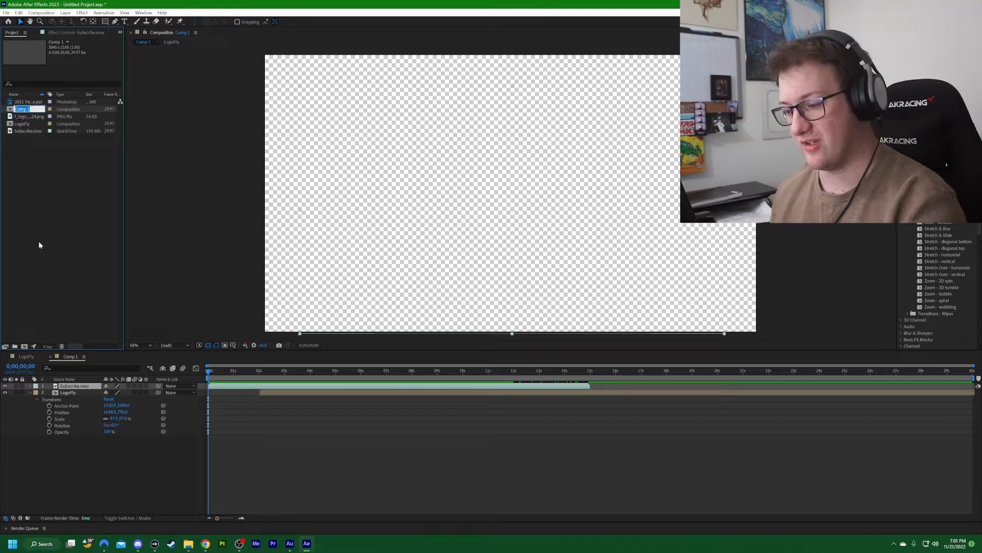
Rename the Comp 1 composition in the project as Subscribe+Follow
text(Su)
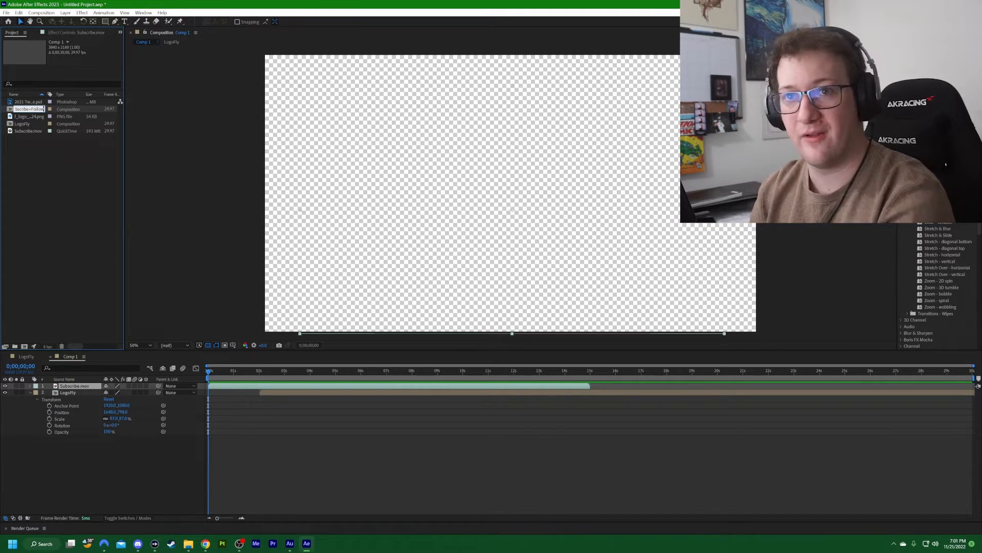
click(21, 155)
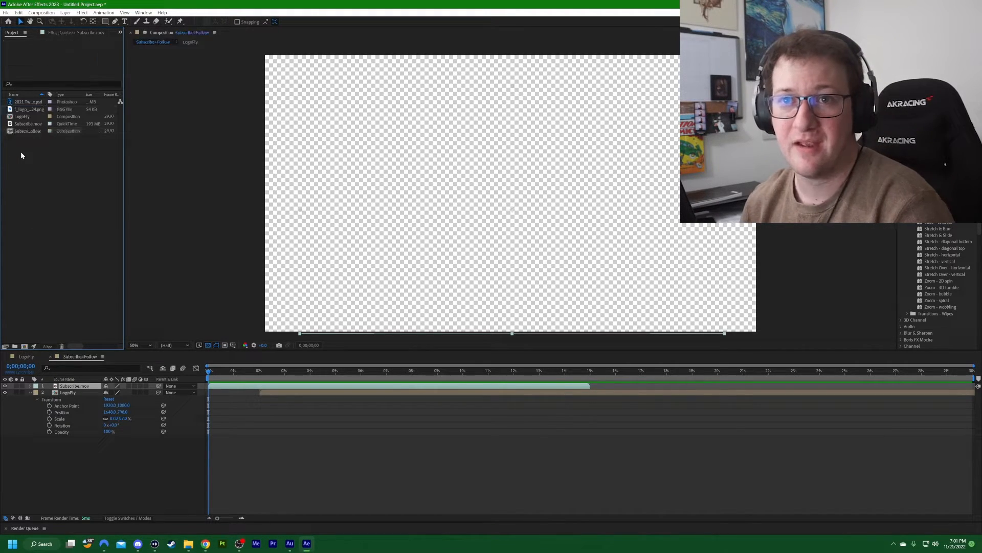
click(23, 132)
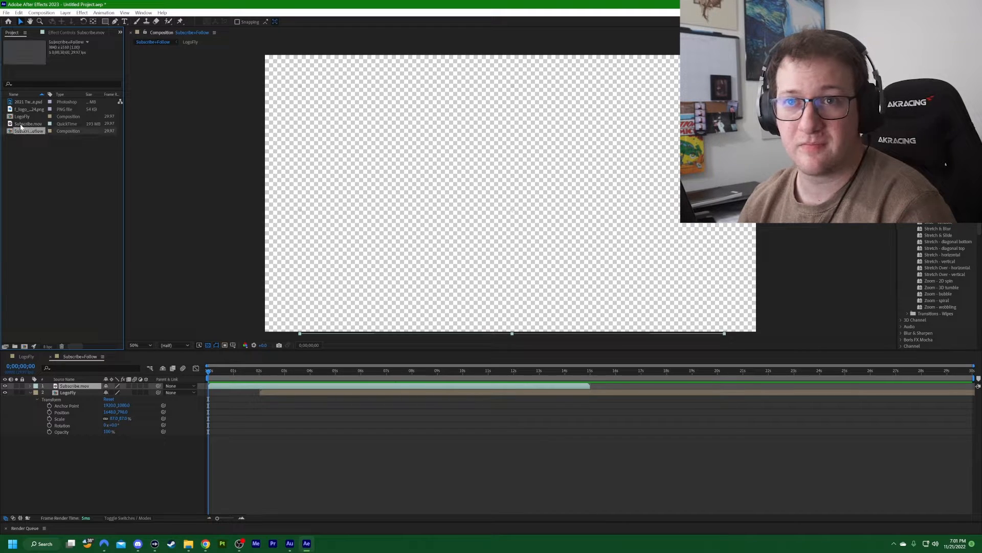
ctrl+click(23, 119)
right_click(23, 119)
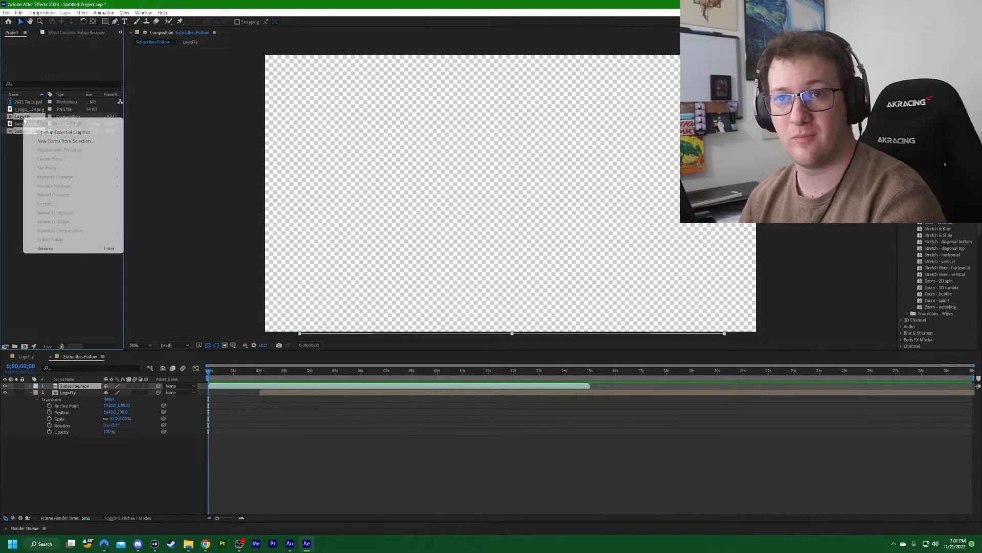
click(21, 151)
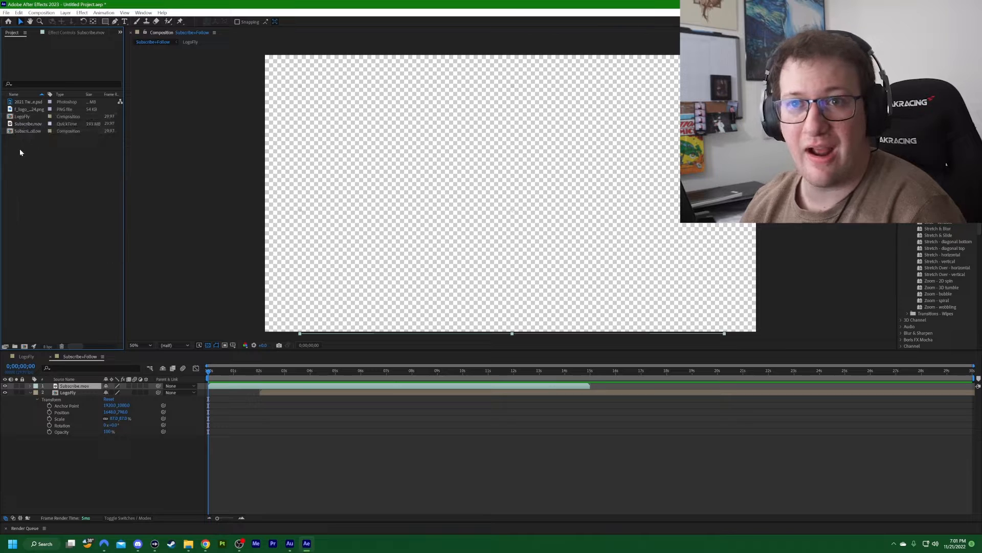
Add the Subscribe+Follow and LogoFly compositions to the Render Queue and enlarge the queue to fill the window
click(29, 134)
ctrl+click(23, 117)
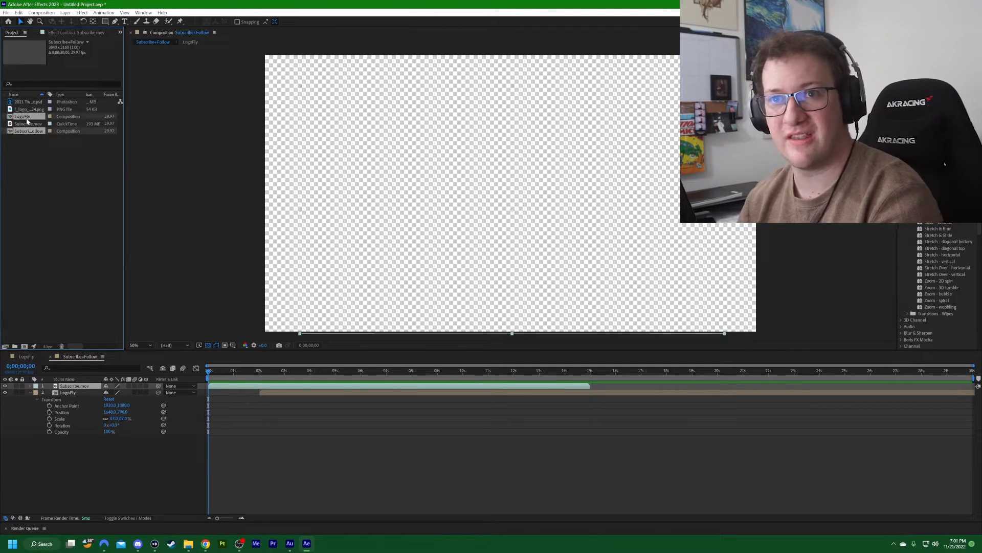
click(6, 12)
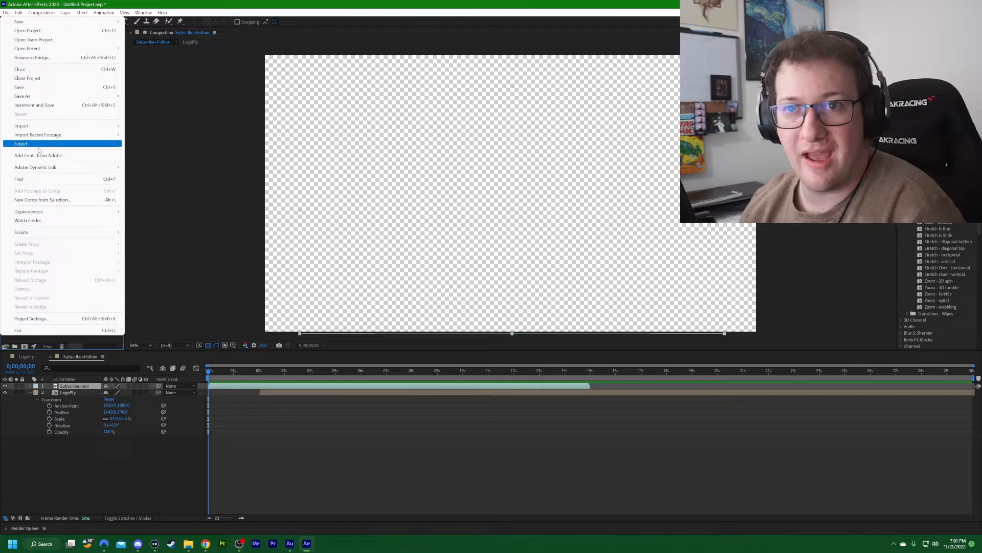
mouse_move(39, 148)
click(143, 152)
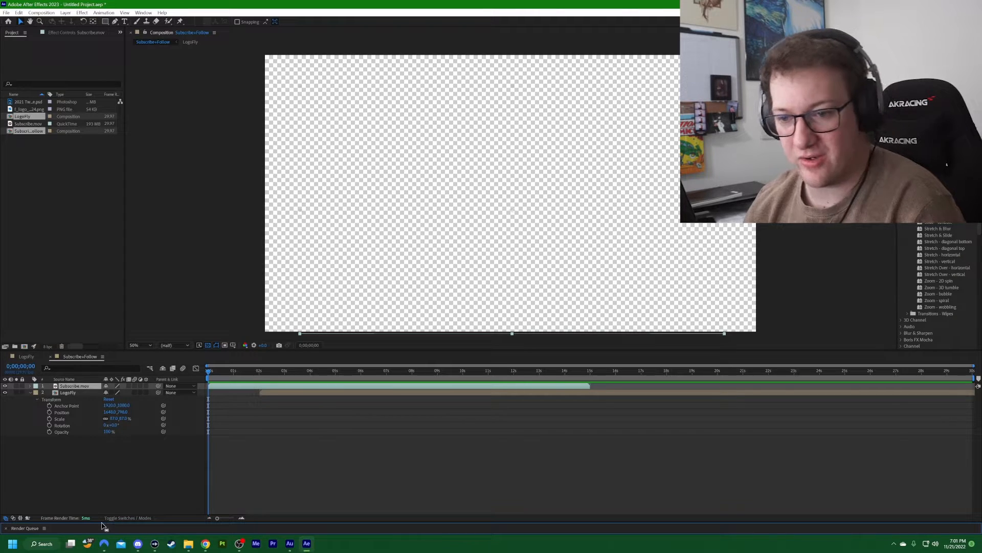
key(grave)
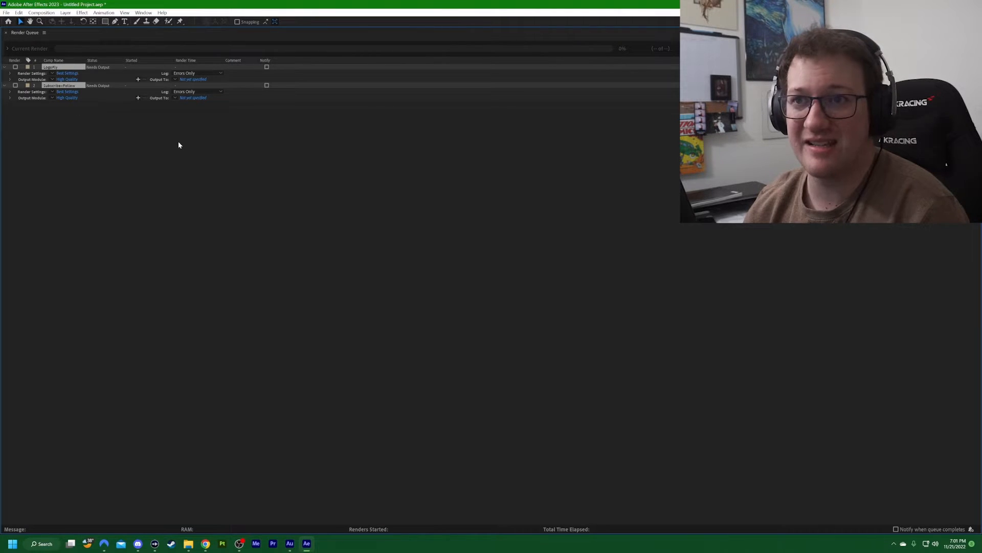
Set the LogoFly render to output as LogoFly.mov in a new folder named LogoFly inside BRANDING
click(189, 80)
click(173, 39)
click(317, 105)
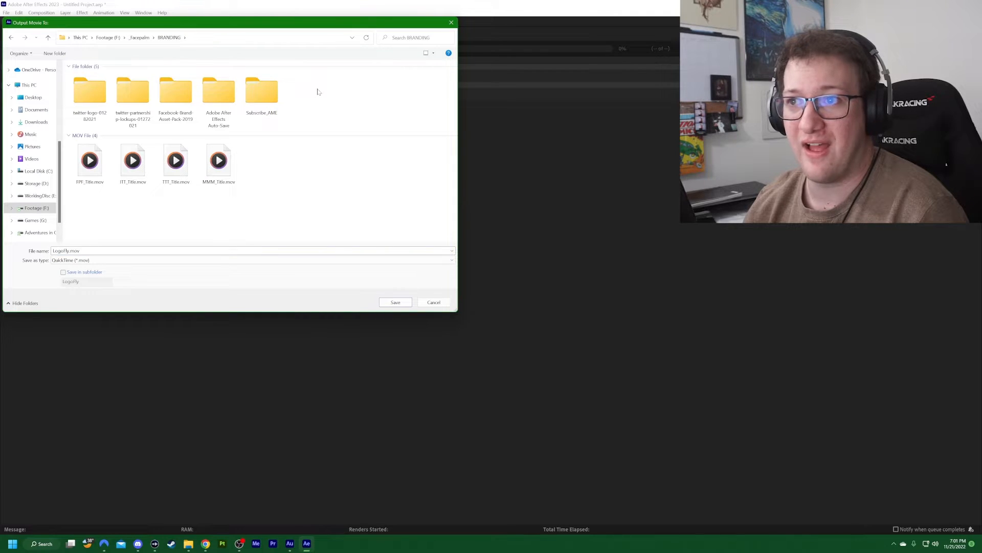
right_click(317, 91)
mouse_move(346, 162)
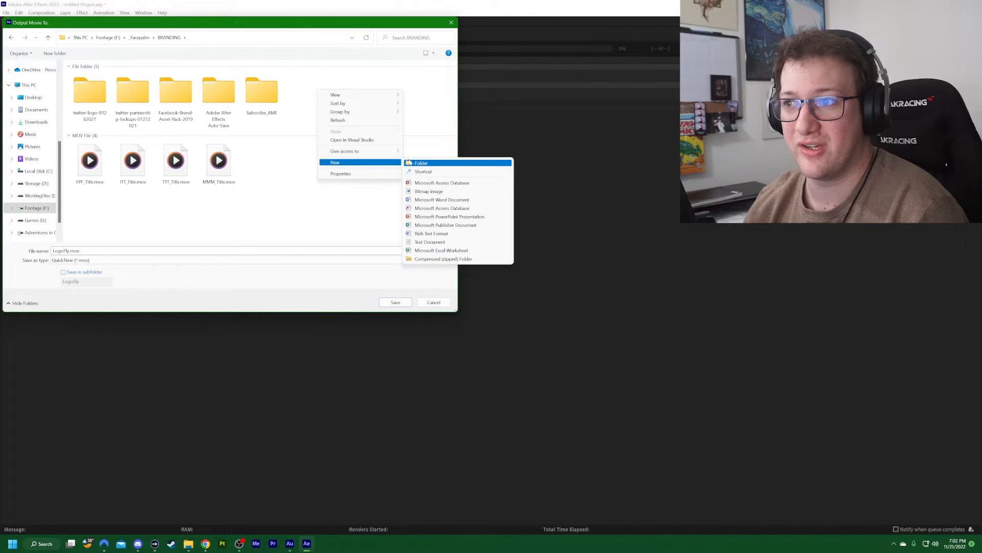
click(410, 162)
text(L)
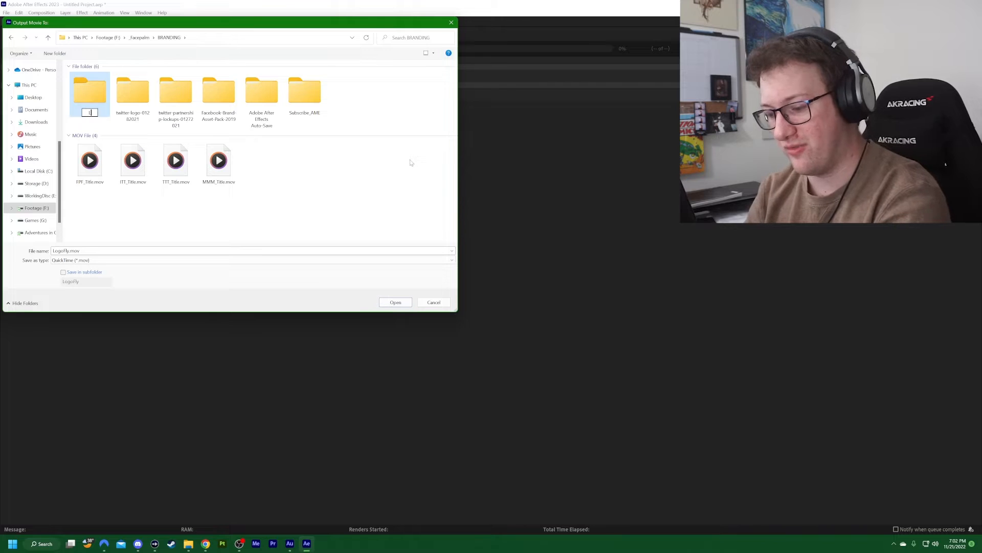
text(ogoFly)
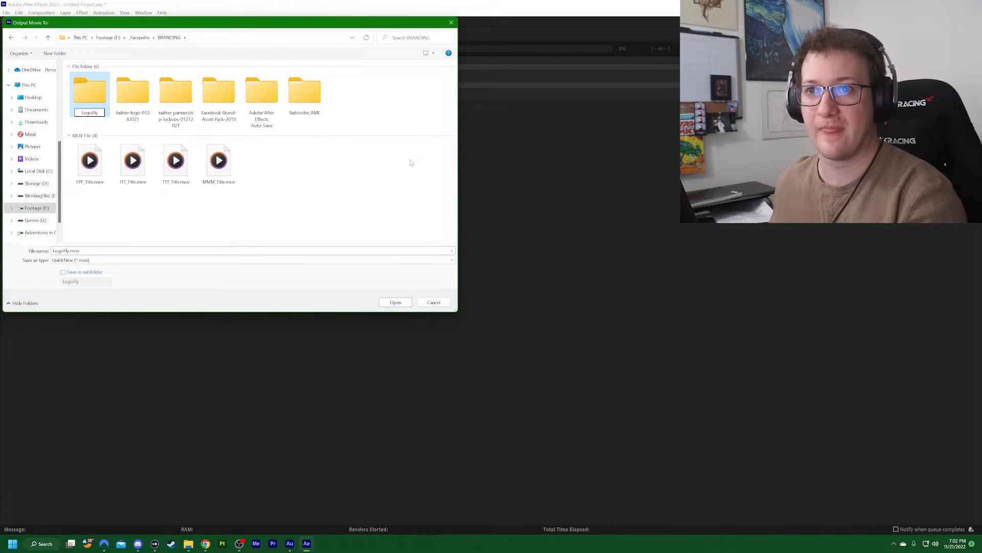
key(Return)
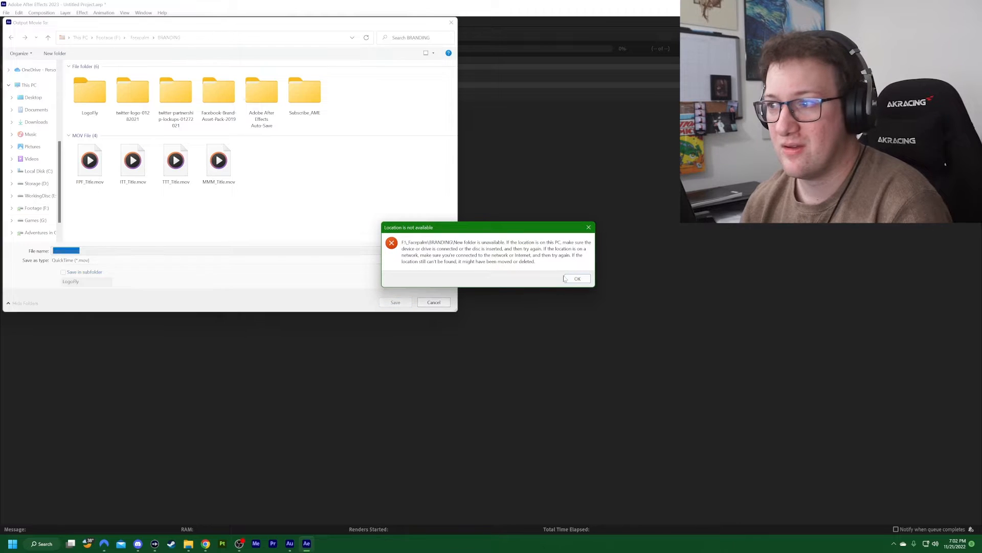
click(574, 277)
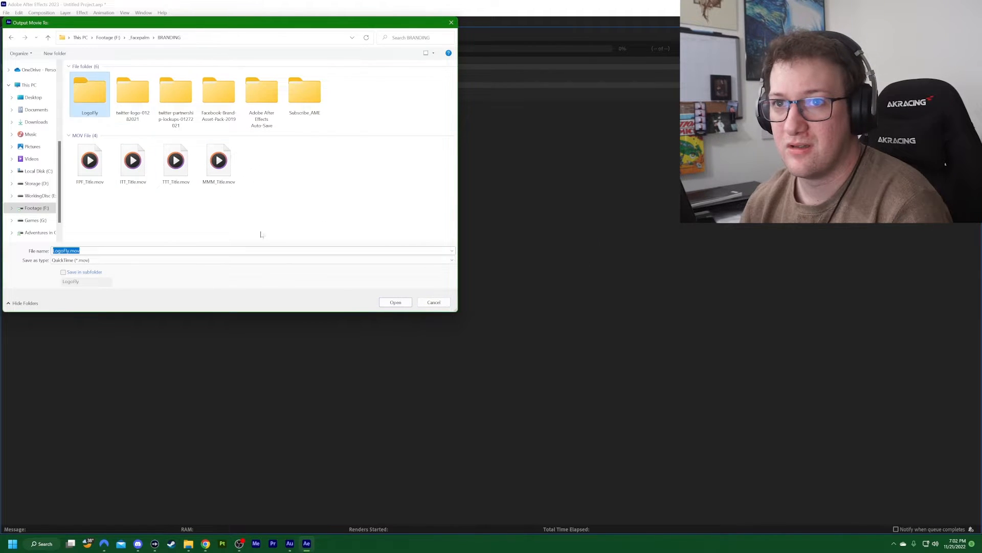
click(397, 304)
click(396, 304)
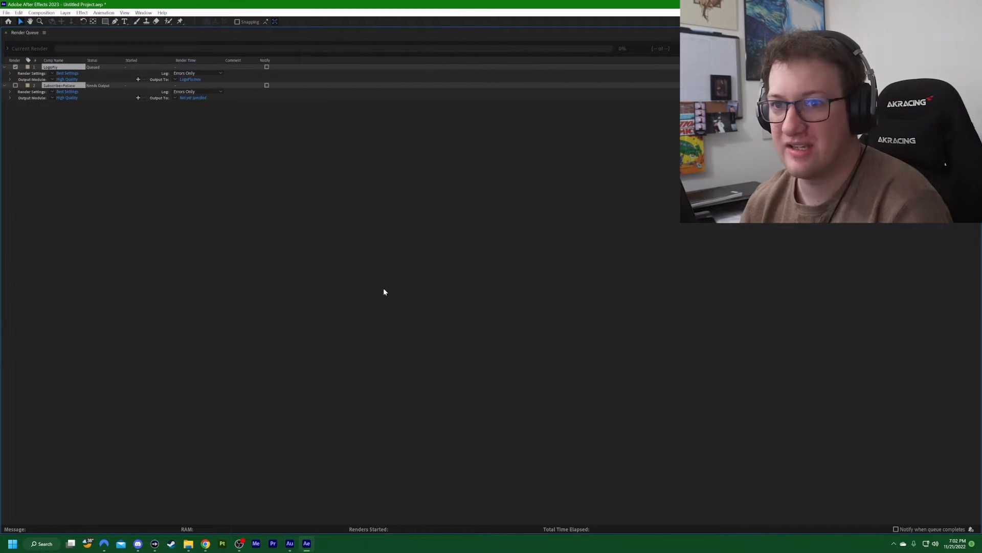
Output the second render as Subscribe+Follow.mov in the LogoFly folder and send both renders to Adobe Media Encoder
click(199, 98)
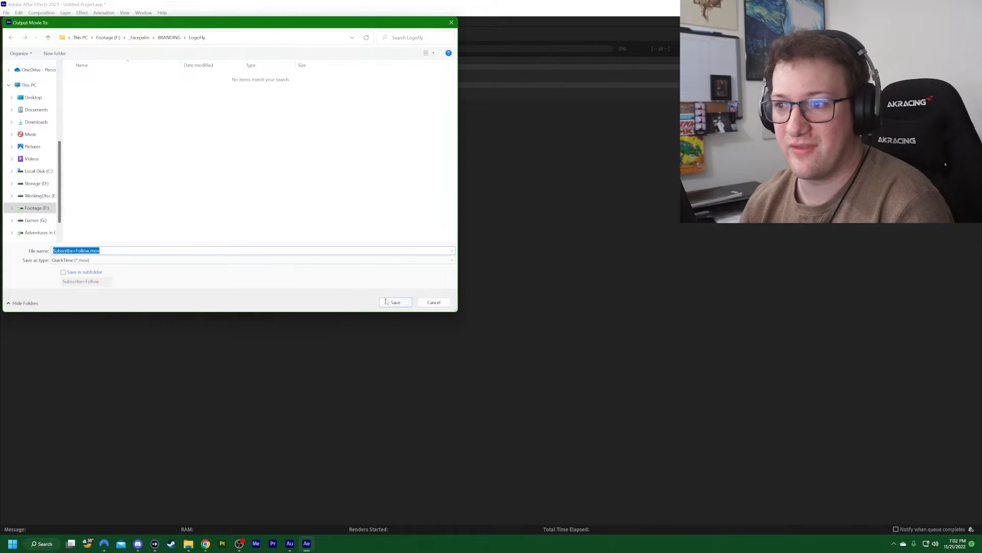
click(386, 302)
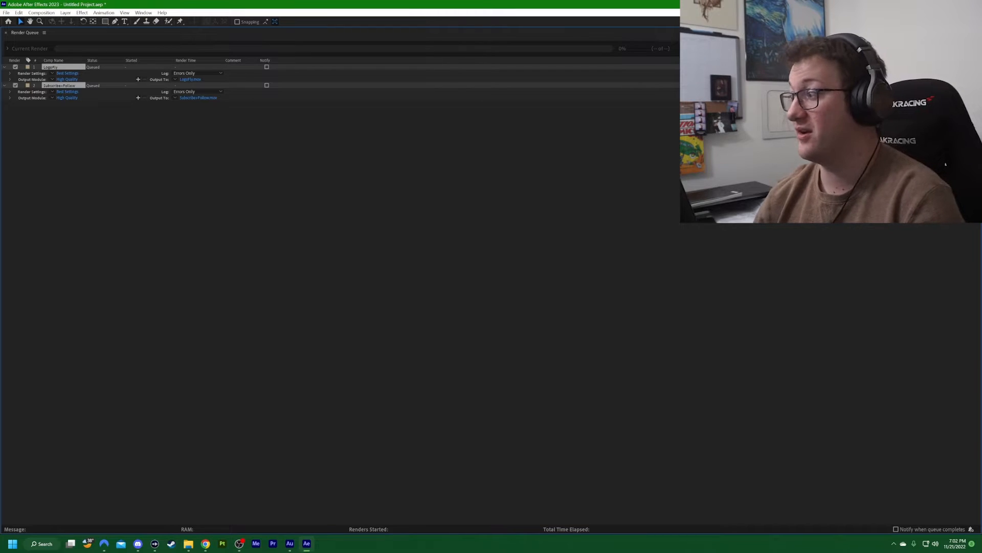
key(ctrl+alt+m)
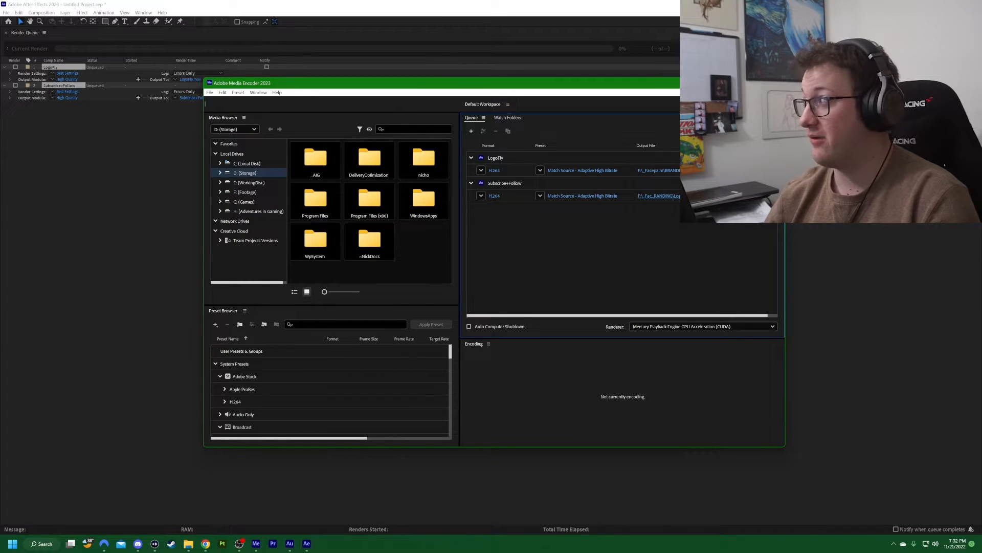
Examine the available output formats and H.264 presets for the LogoFly item in the encoding queue
click(540, 170)
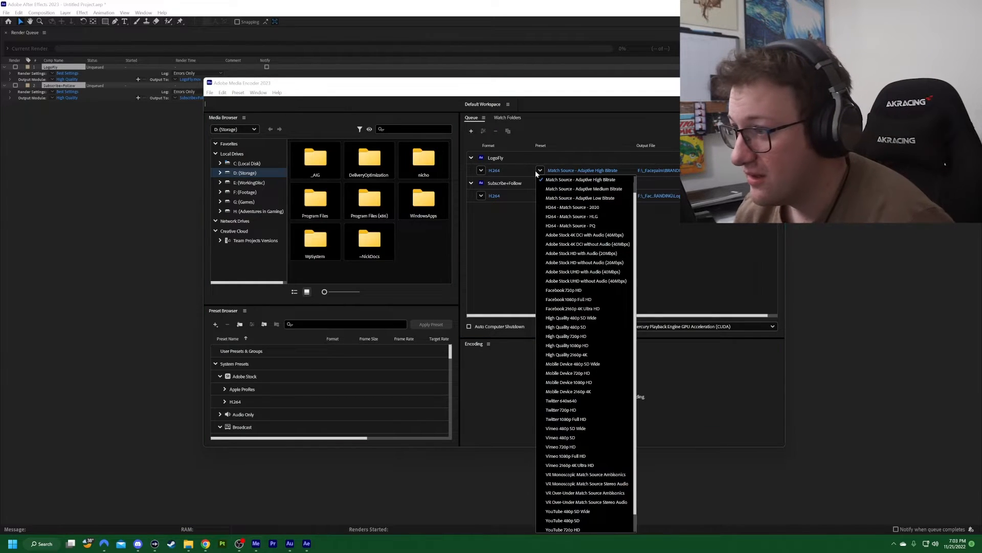
click(491, 175)
click(482, 171)
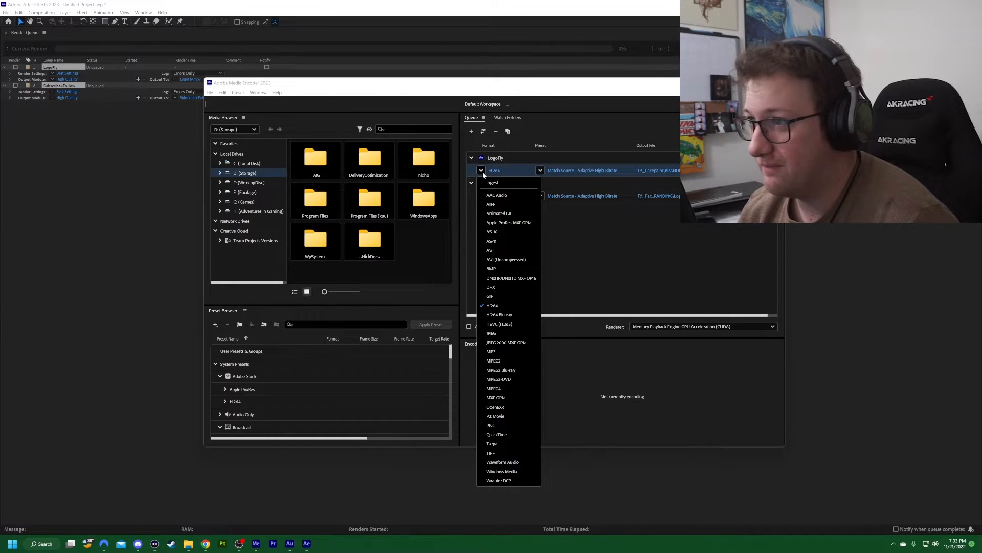
click(494, 173)
click(540, 171)
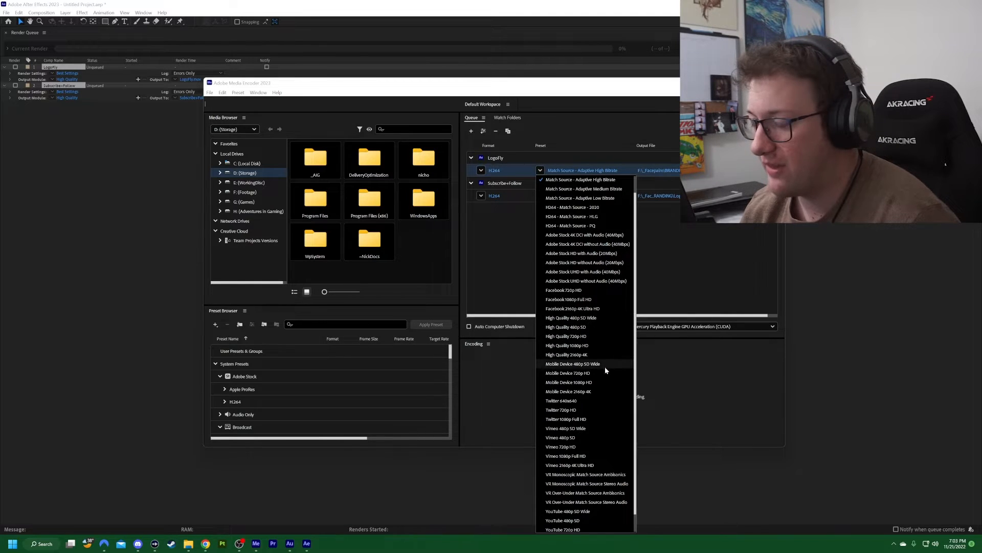
scroll(601, 398, down, 1)
scroll(597, 409, up, 2)
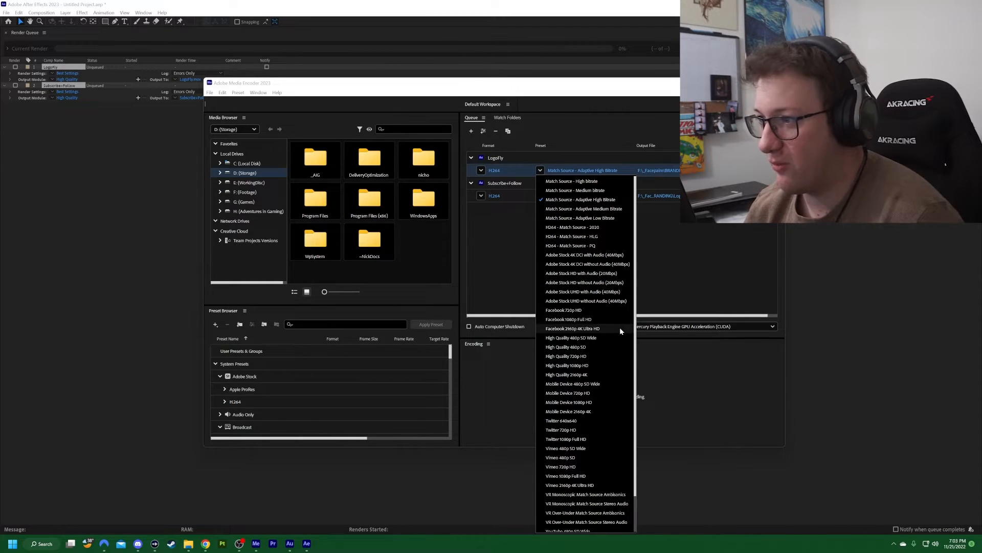
scroll(619, 327, down, 2)
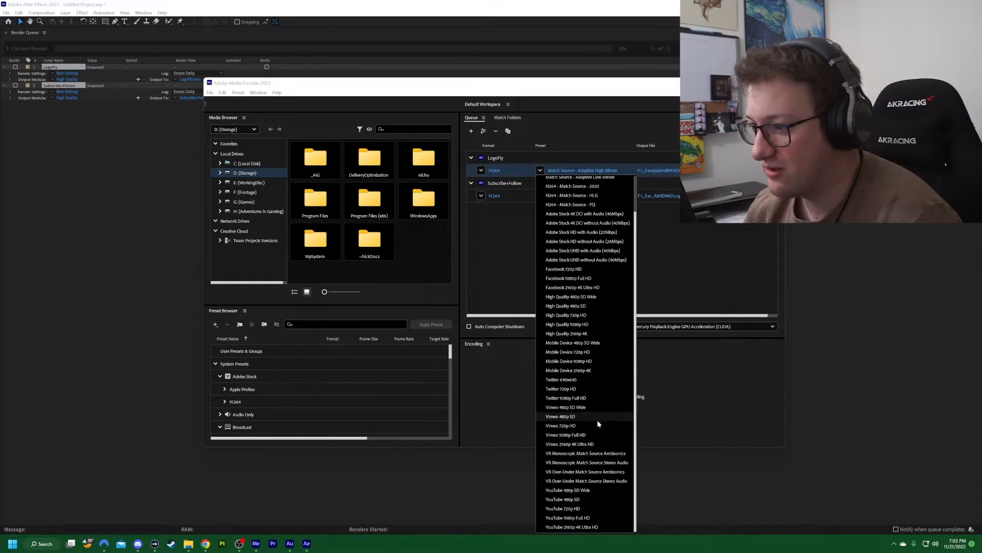
scroll(591, 294, up, 2)
click(677, 224)
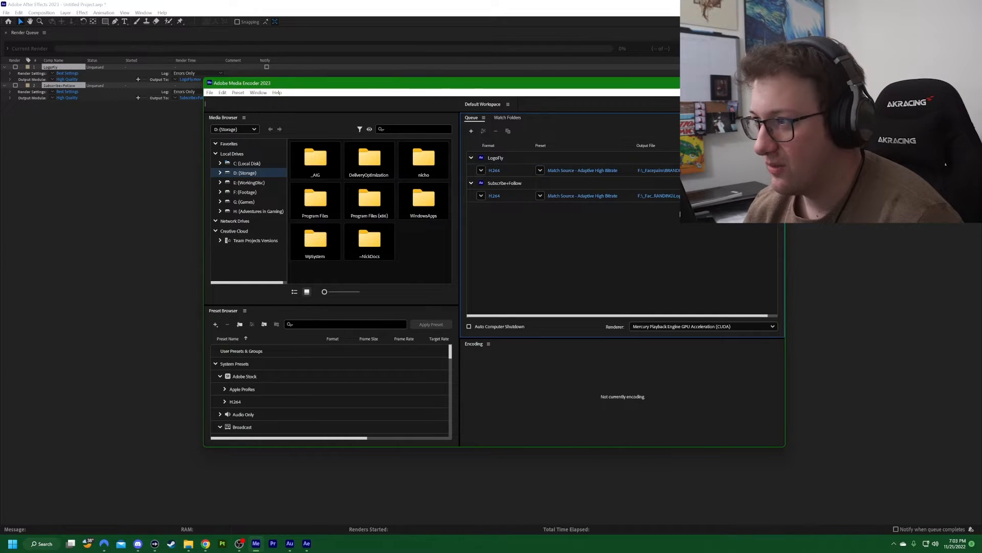
Review the LogoFly export settings and their format options, leaving without applying changes
click(490, 171)
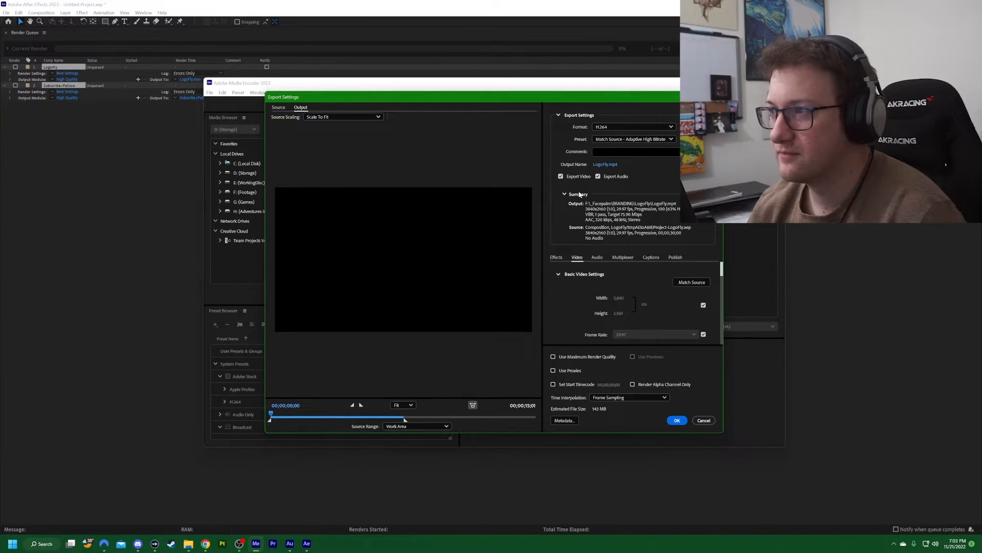
click(624, 126)
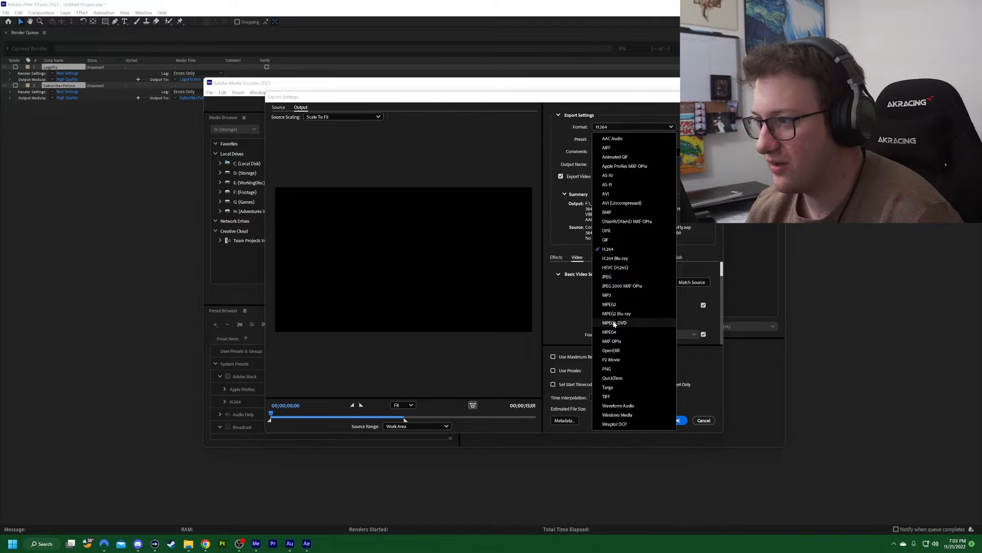
click(564, 142)
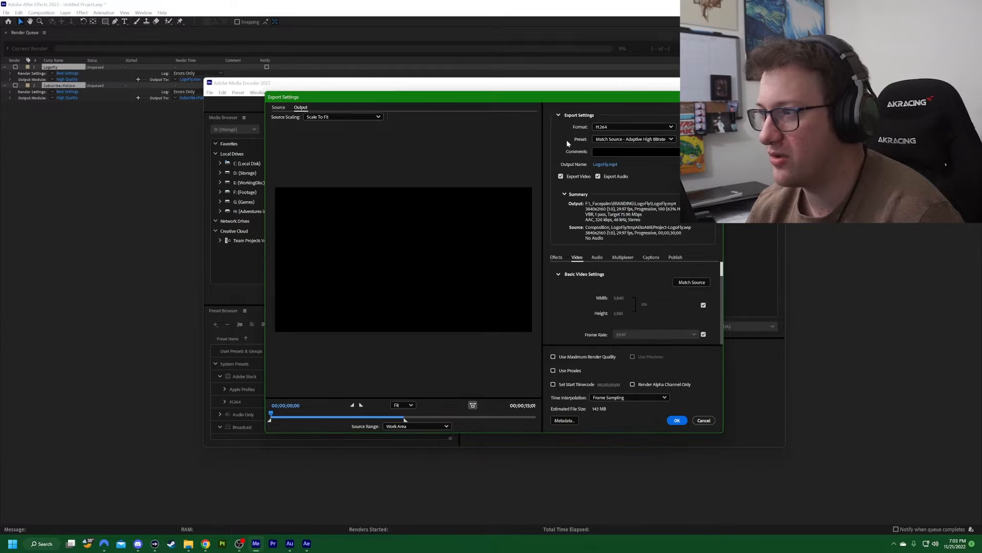
click(702, 420)
Set the LogoFly and Subscribe+Follow outputs to AVI (Uncompressed) and start encoding the queue
click(481, 170)
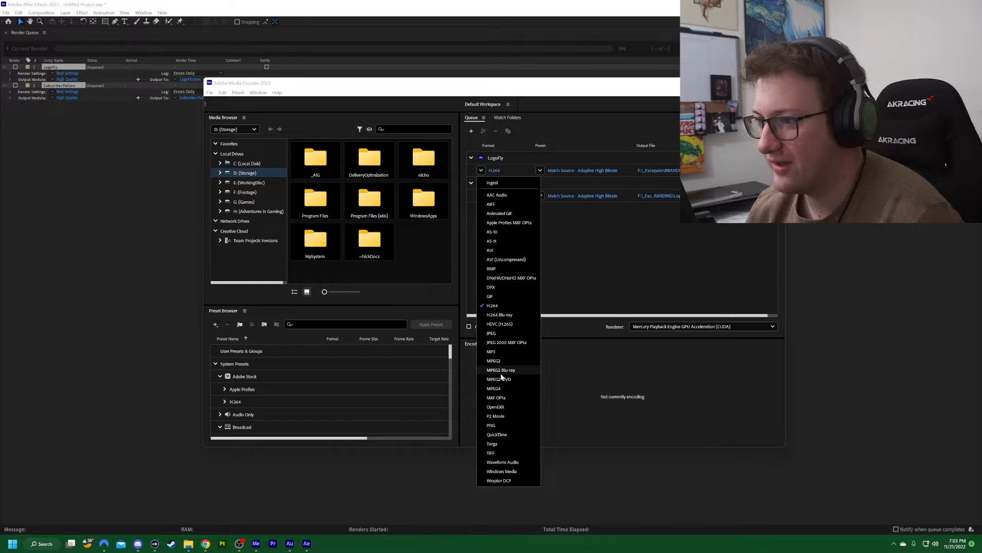
click(497, 259)
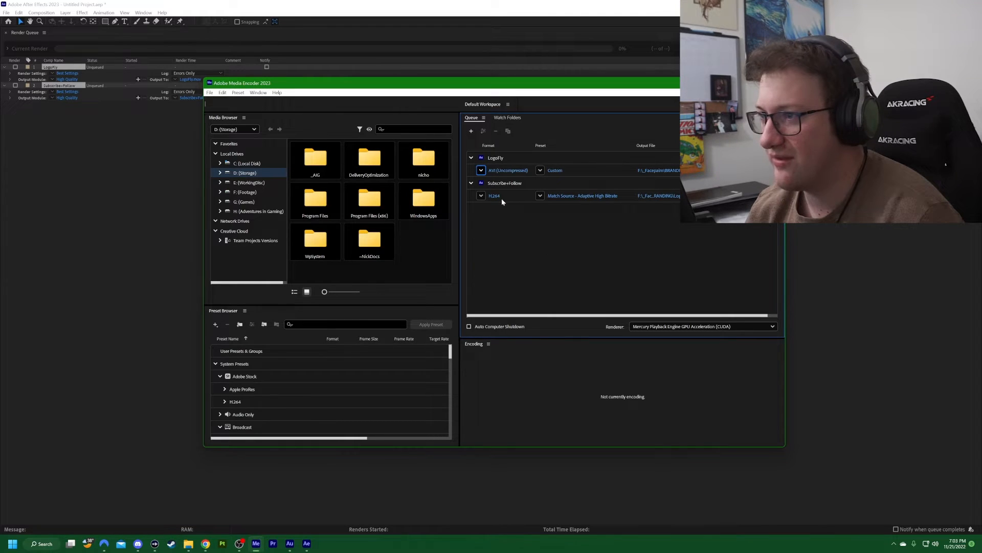
click(482, 196)
click(507, 285)
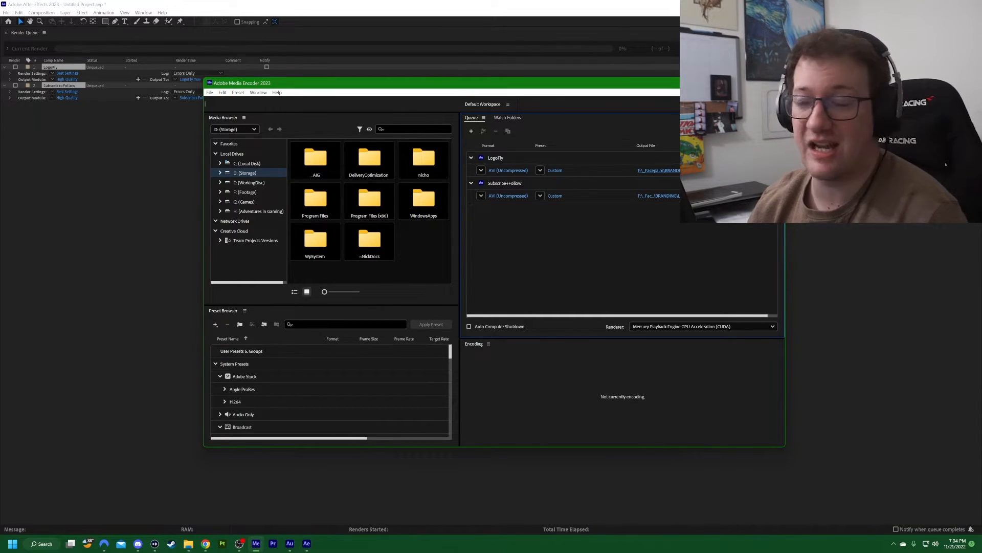
click(772, 131)
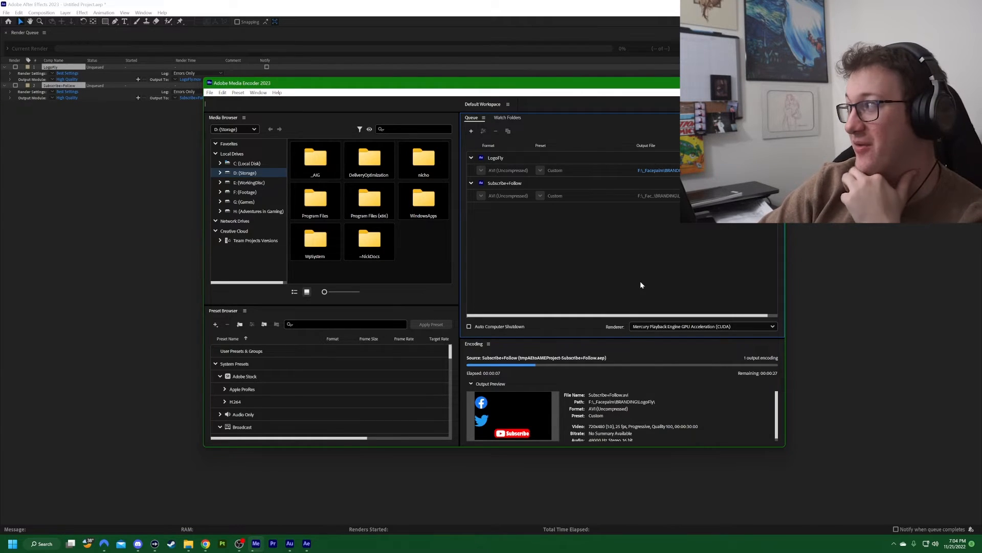
Stop the encoding queue by quitting Media Encoder, and render both queued compositions directly in After Effects
click(760, 131)
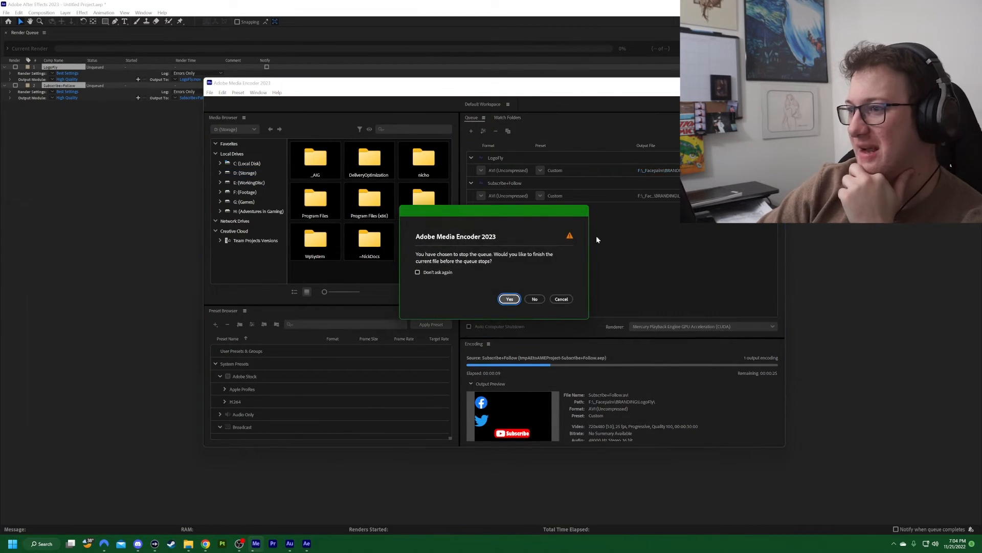
click(512, 299)
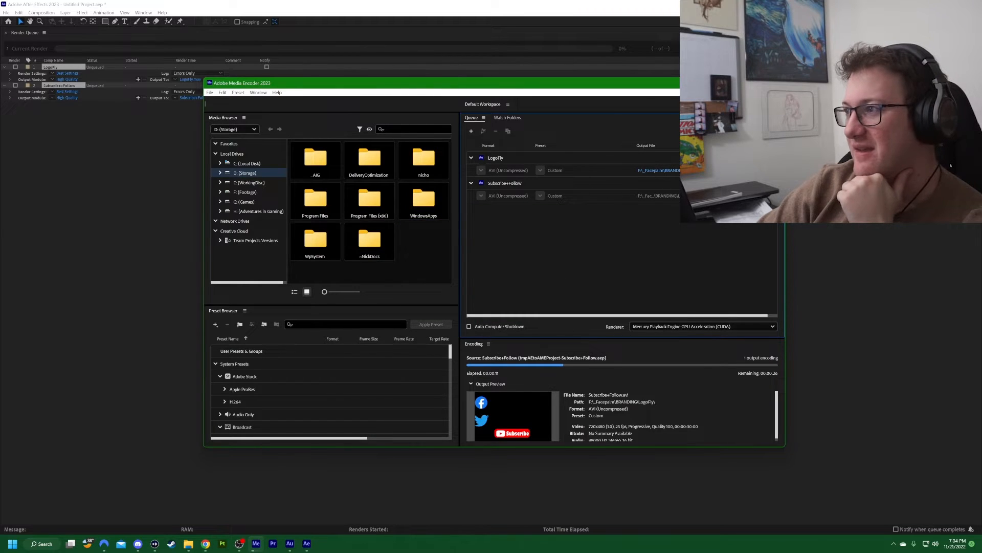
click(774, 83)
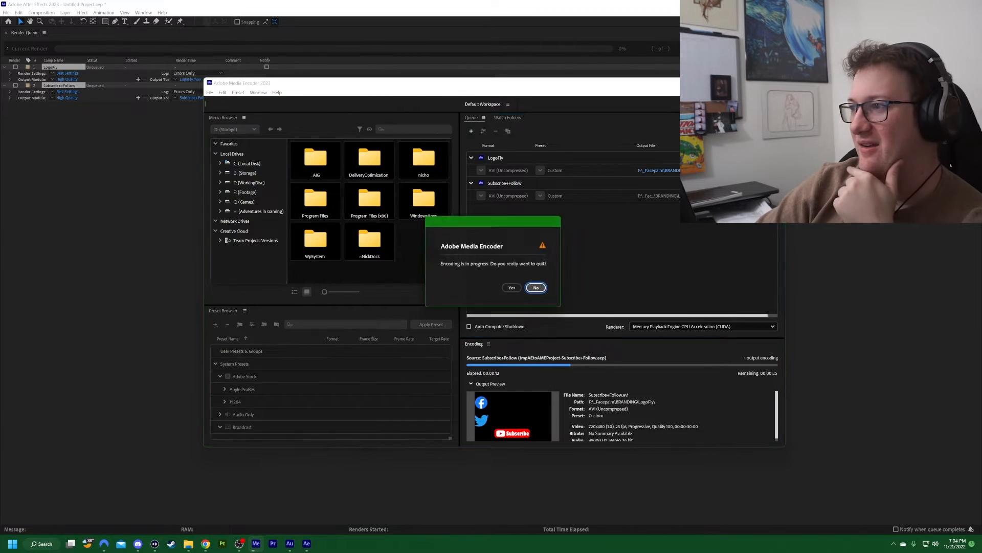
click(515, 290)
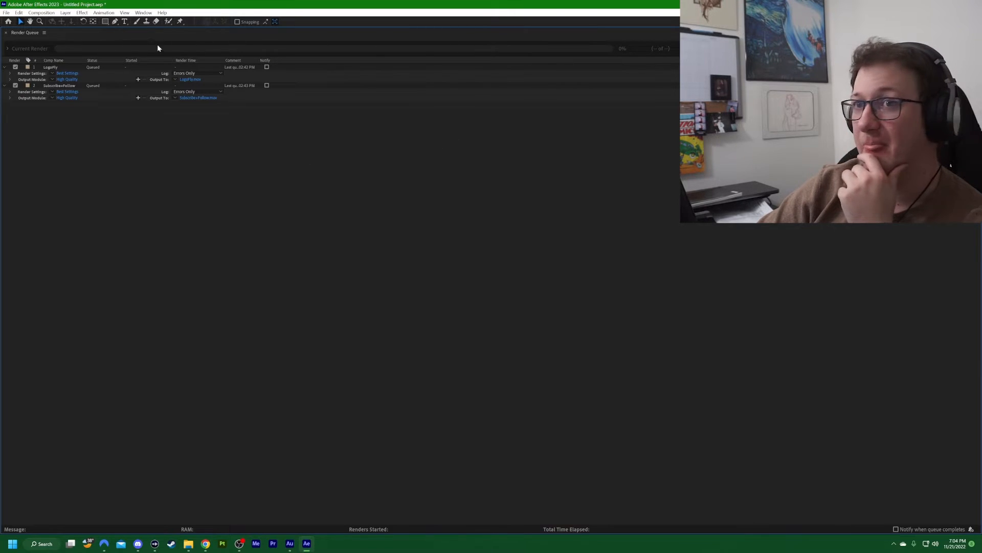
click(965, 49)
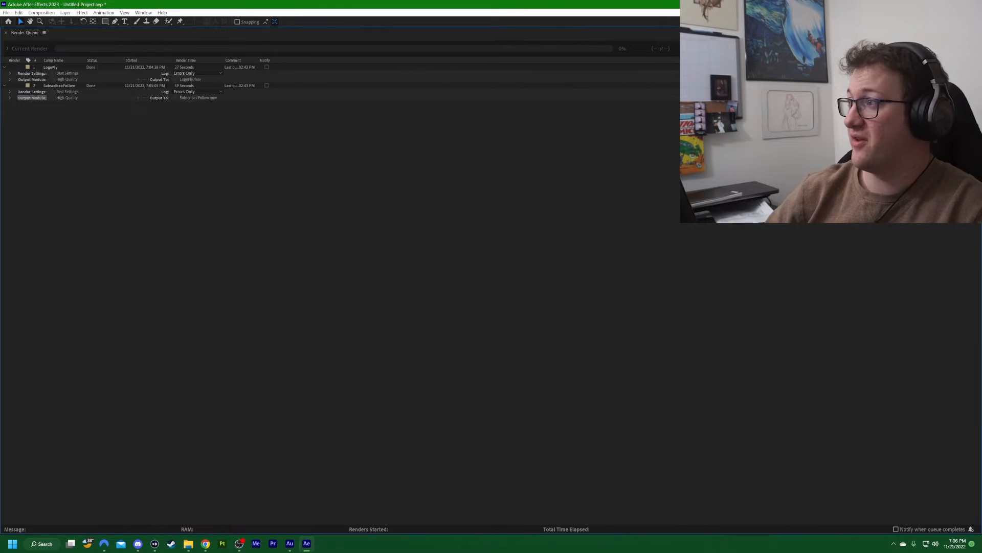
Close After Effects, saving the project as LogoFly in the LogoFly folder inside BRANDING
click(970, 4)
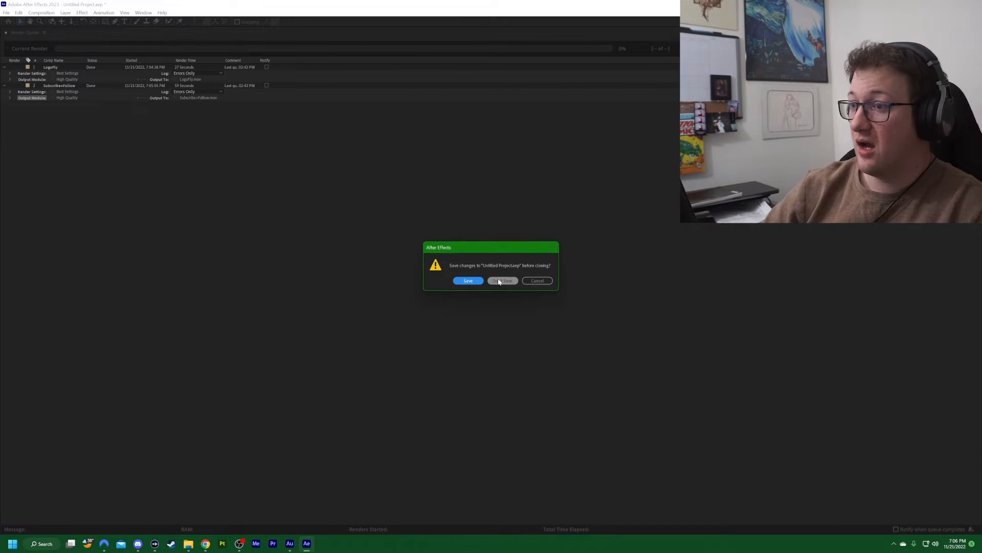
click(475, 281)
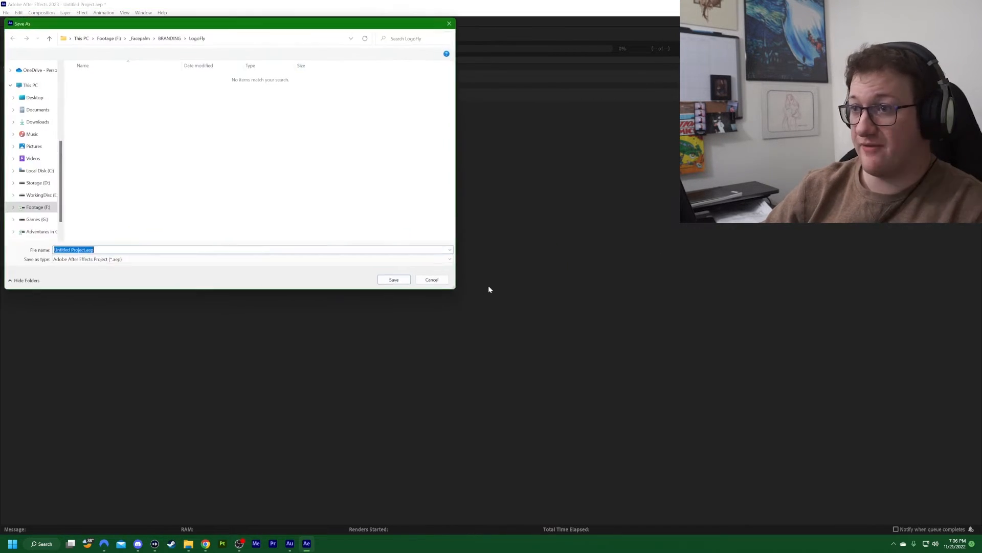
click(175, 39)
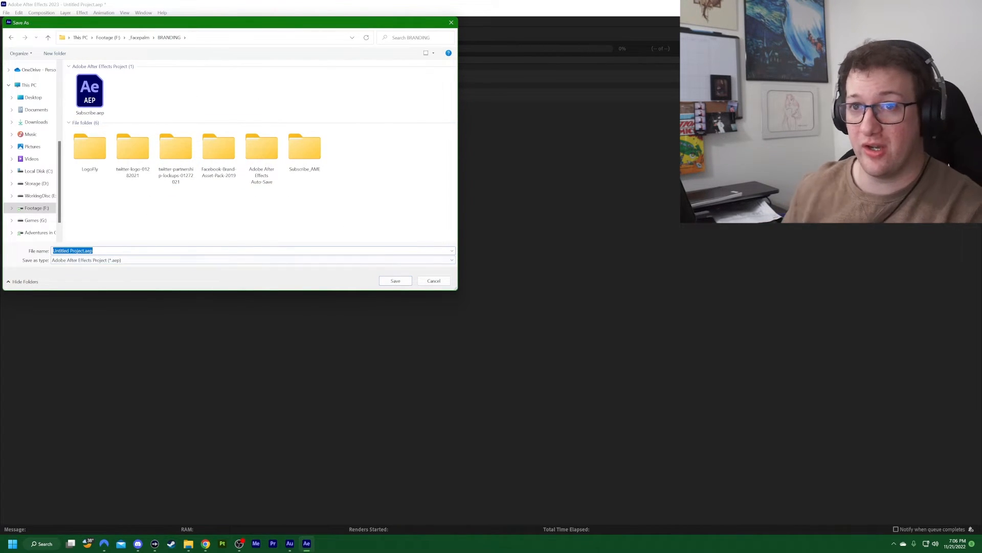
text(LogoFly)
key(Return)
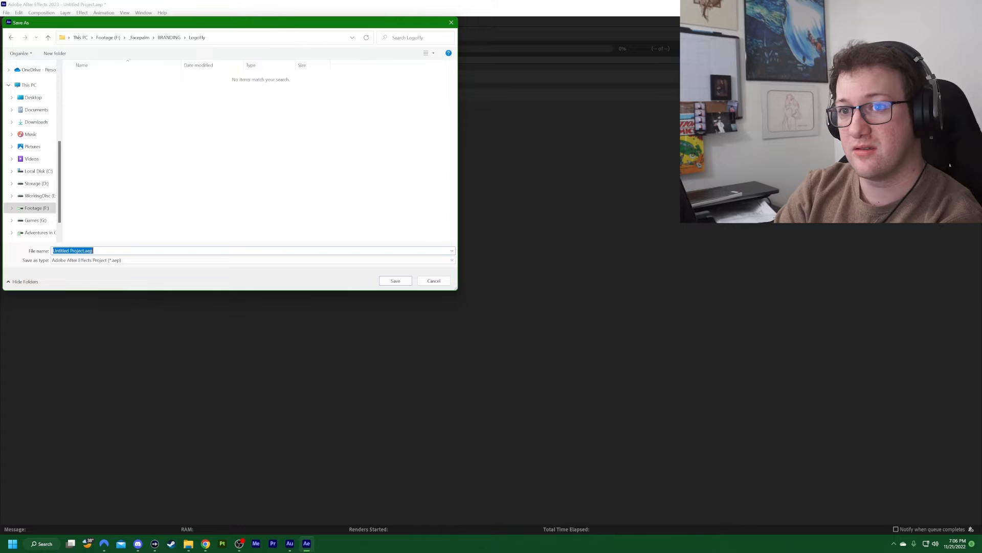
text(LogoFly)
key(Return)
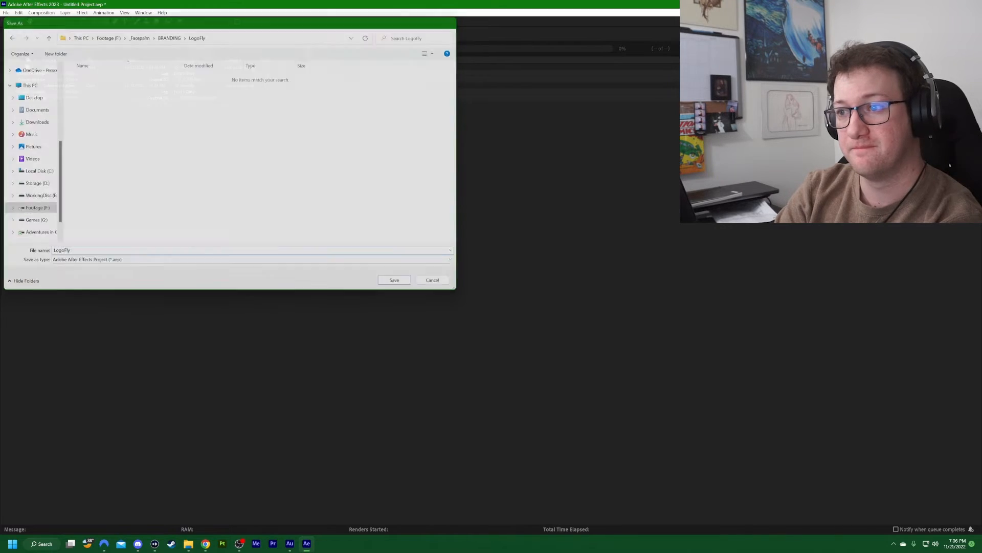
Switch to Premiere Pro, open the UpdatingIOSCapture_ITT_Premiere project and select the Subscribe.mov clip near the end of the sequence
key(alt+Tab)
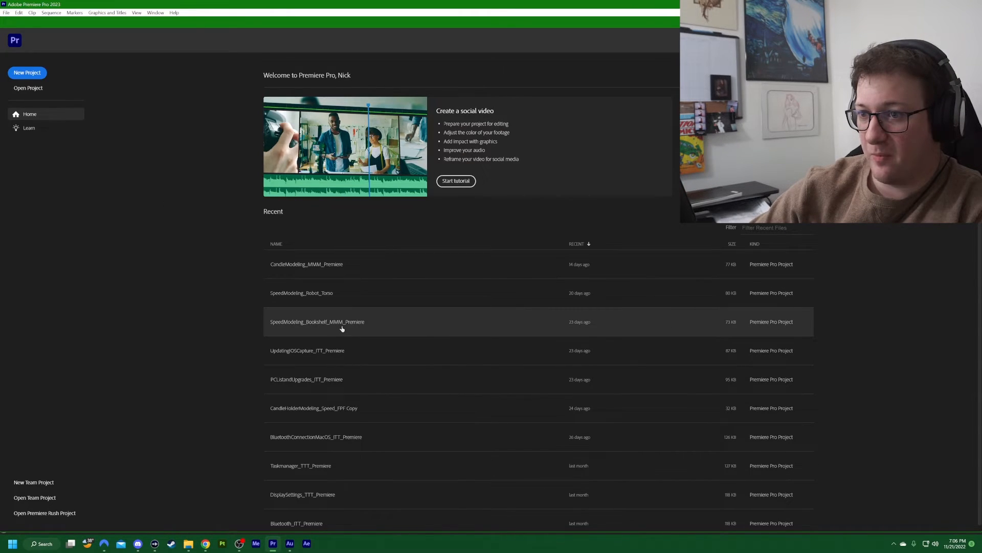
click(334, 353)
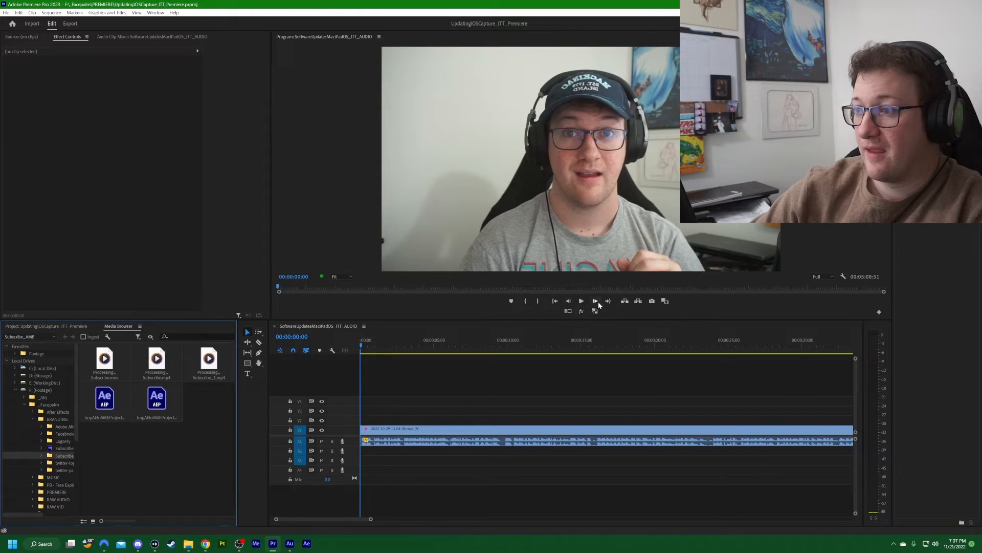
click(607, 301)
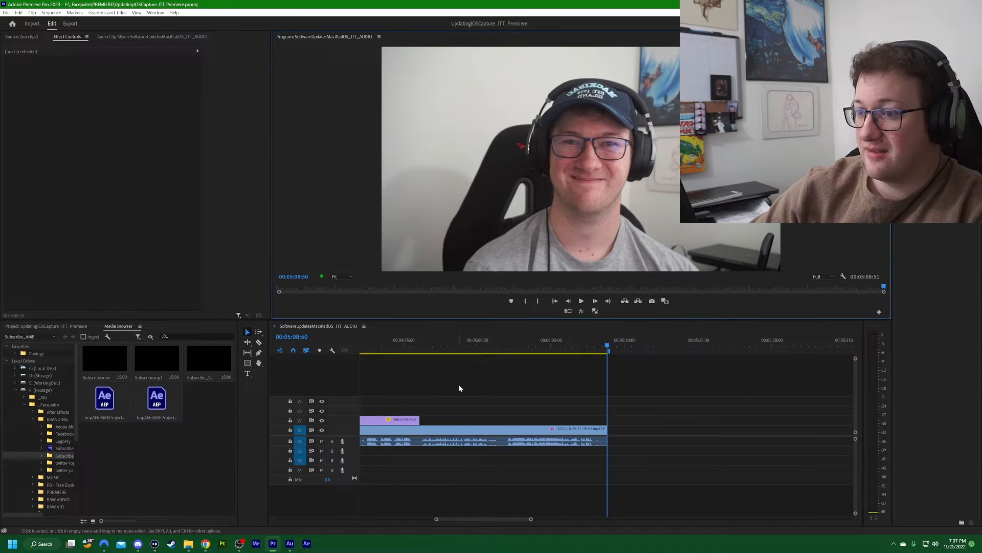
scroll(459, 385, up, 5)
click(437, 349)
drag(437, 349, 428, 350)
click(463, 418)
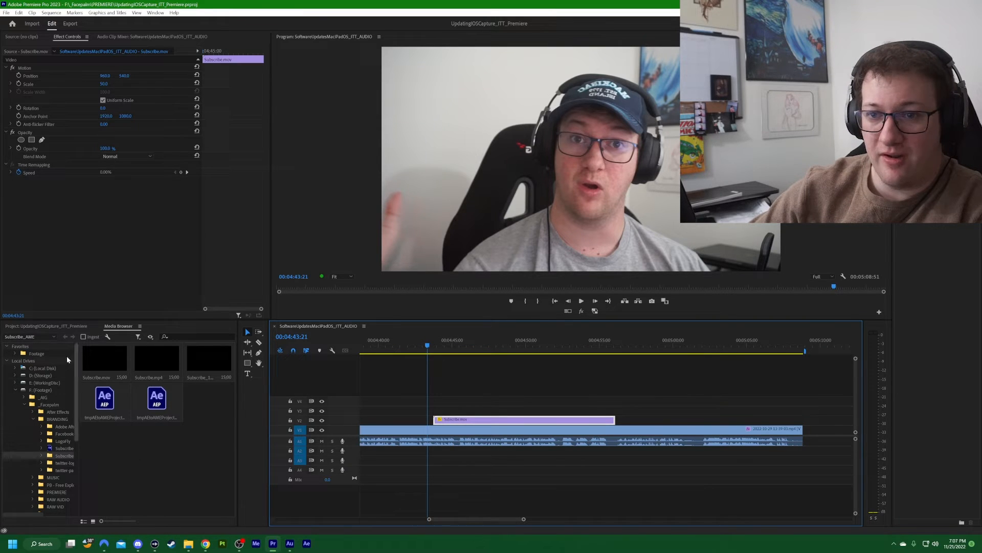
Import Subscribe+Follow.avi from the LogoFly folder and place it on V3 directly above the Subscribe.mov clip
click(57, 328)
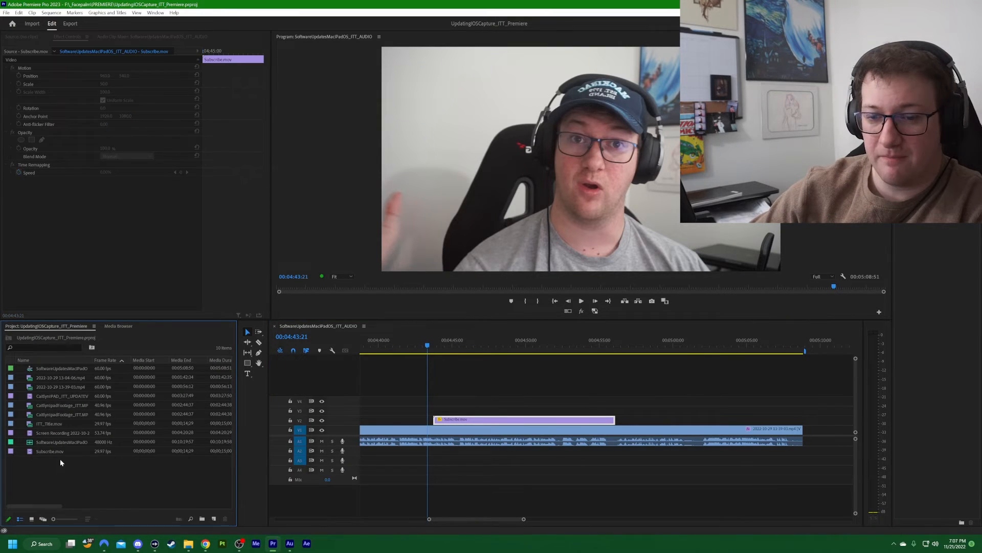
double_click(59, 458)
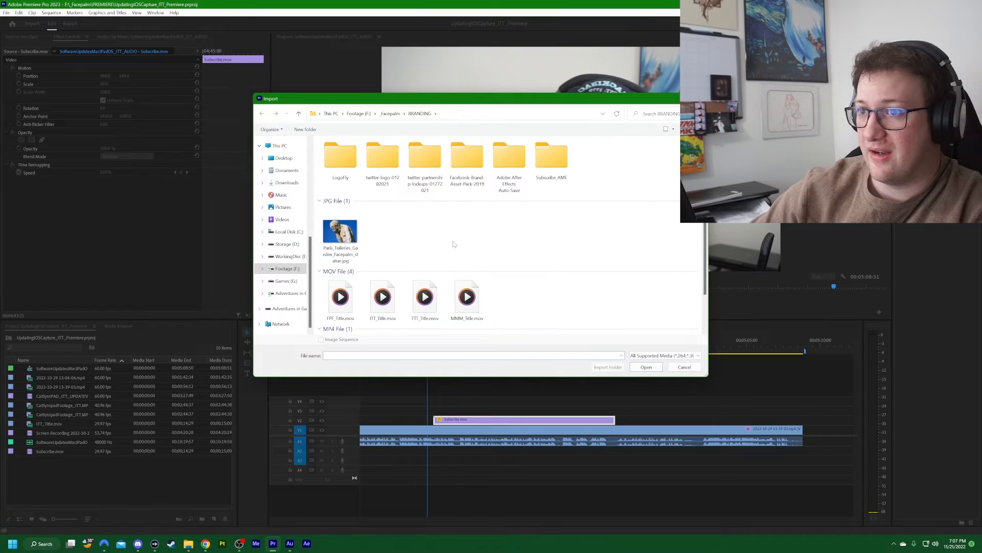
scroll(453, 244, up, 2)
double_click(341, 233)
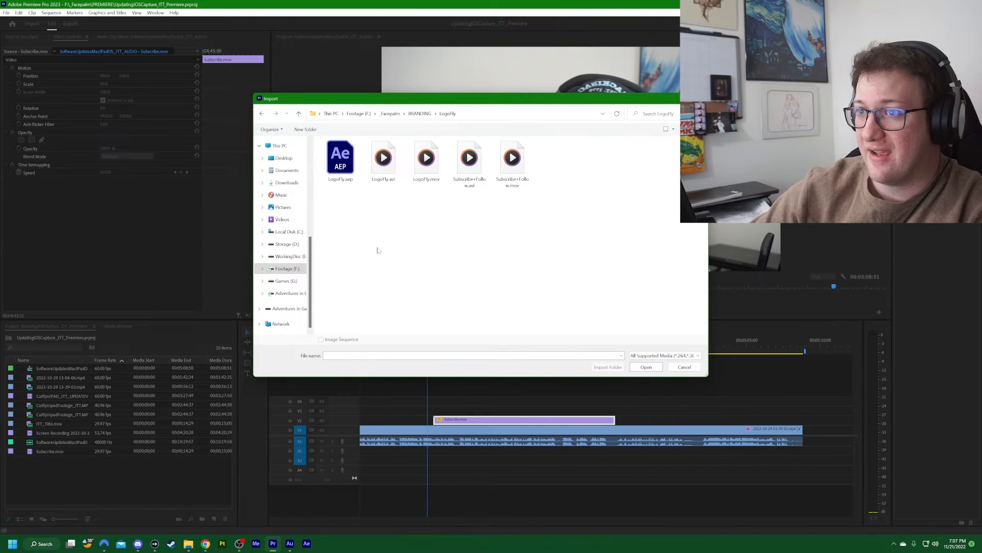
click(480, 180)
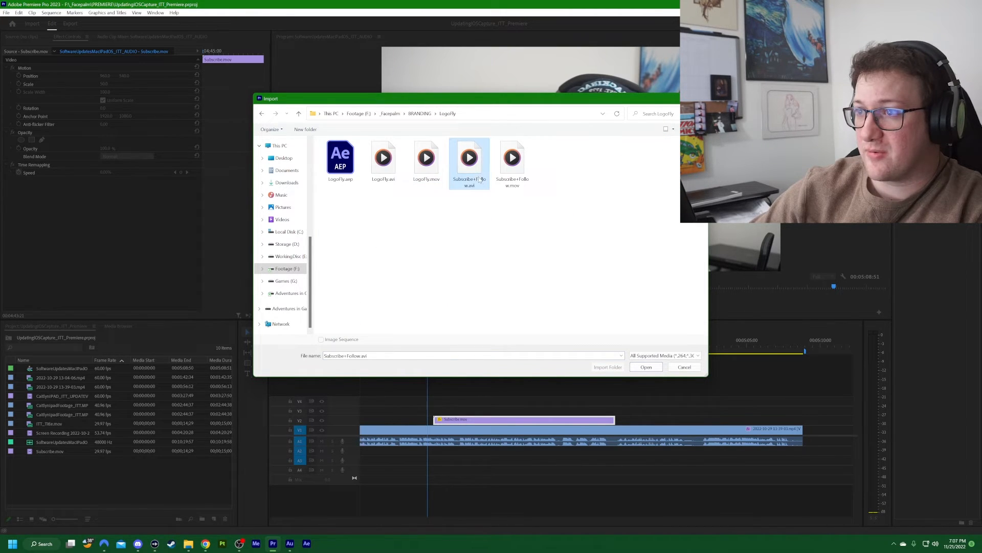
click(646, 367)
drag(67, 368, 437, 408)
Preview the start of the Subscribe+Follow.avi overlay and delete that clip from the sequence
click(434, 352)
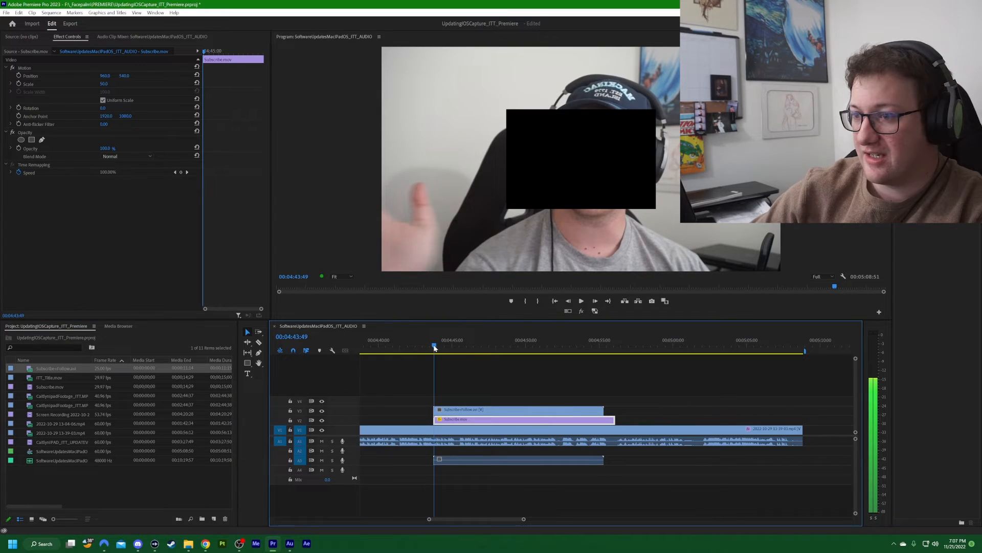
click(449, 348)
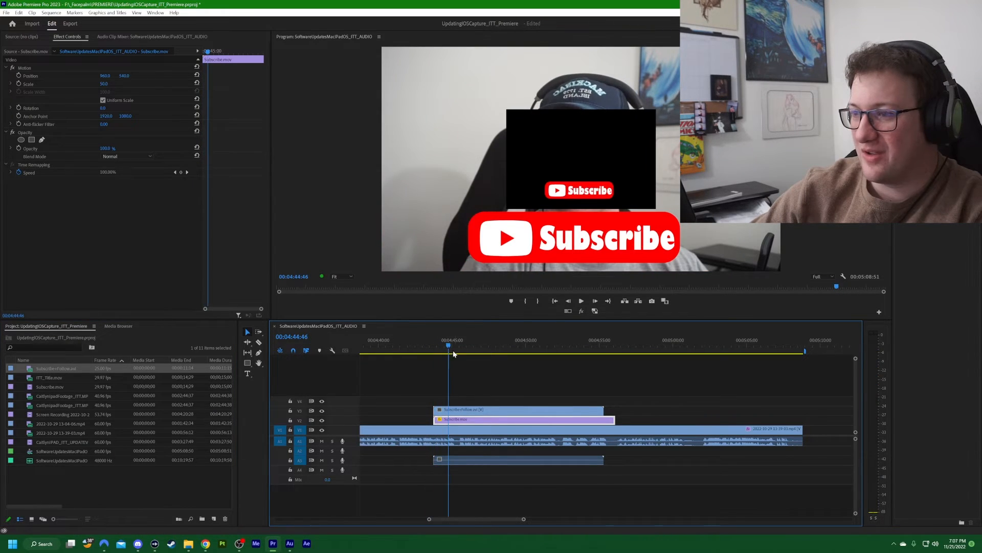
click(480, 412)
key(Delete)
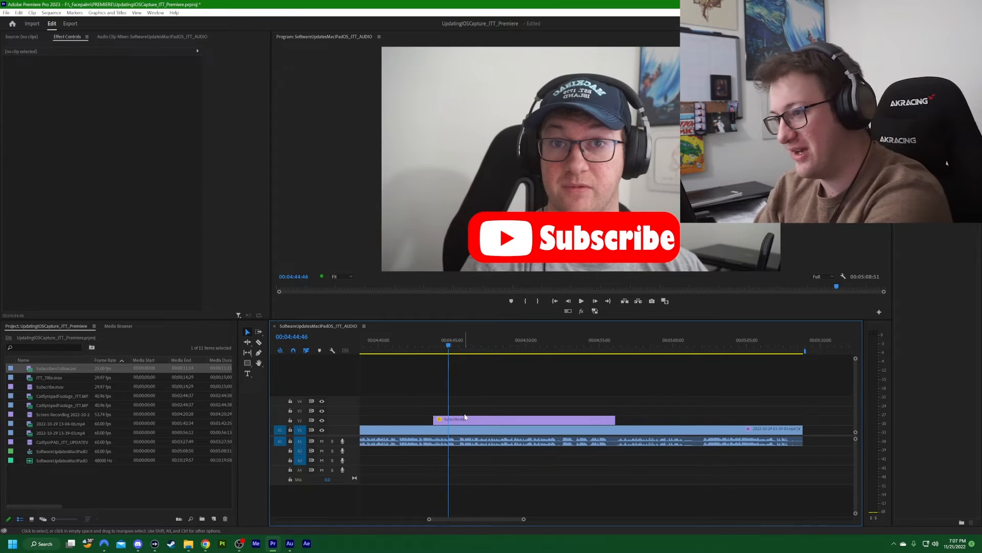
Import Subscribe+Follow.mov from the LogoFly folder and place it on V3, aligned with the start of Subscribe.mov
double_click(124, 493)
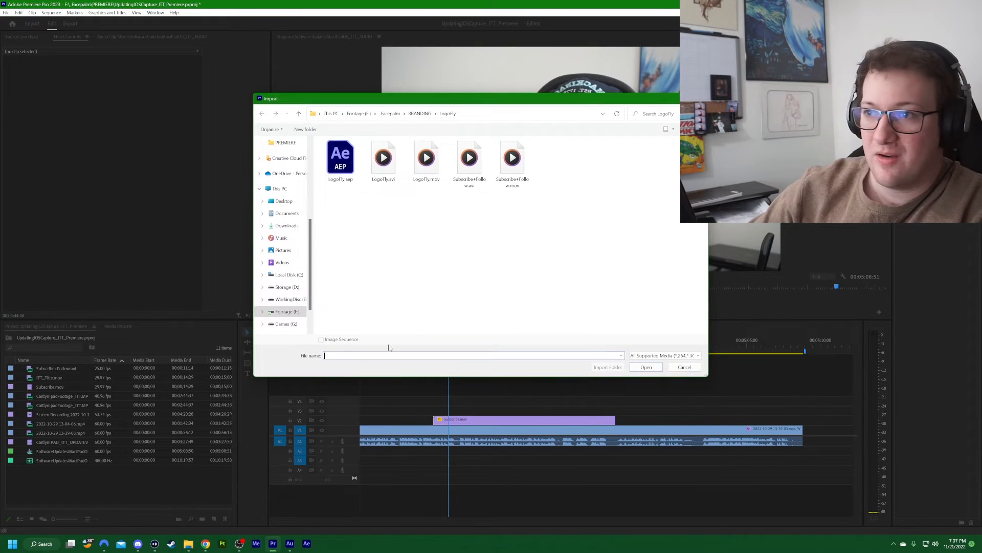
click(504, 162)
click(646, 367)
drag(44, 386, 434, 409)
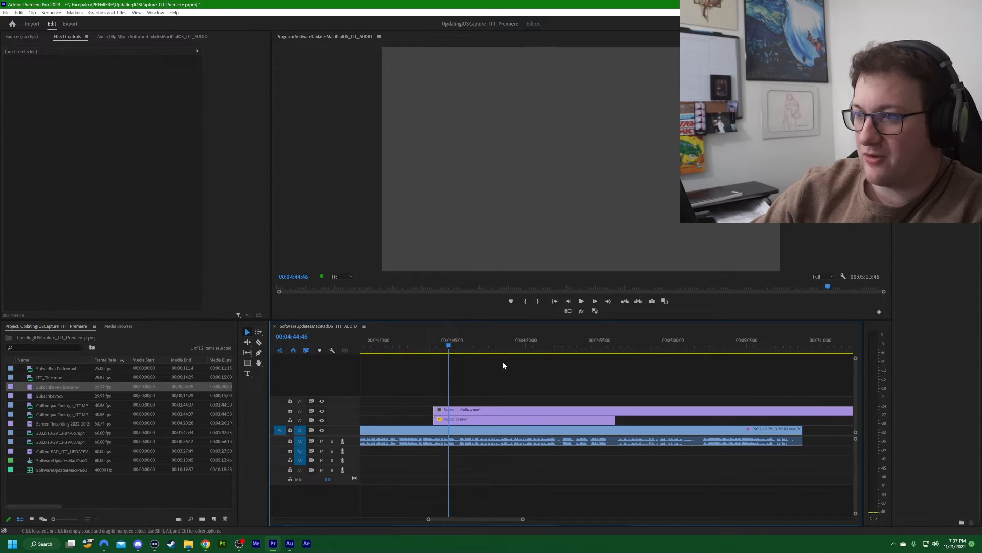
Play the sequence from just before the Subscribe+Follow.mov clip to check the overlay
mouse_move(450, 346)
mouse_down()
mouse_move(529, 339)
mouse_move(435, 344)
mouse_move(432, 354)
mouse_up()
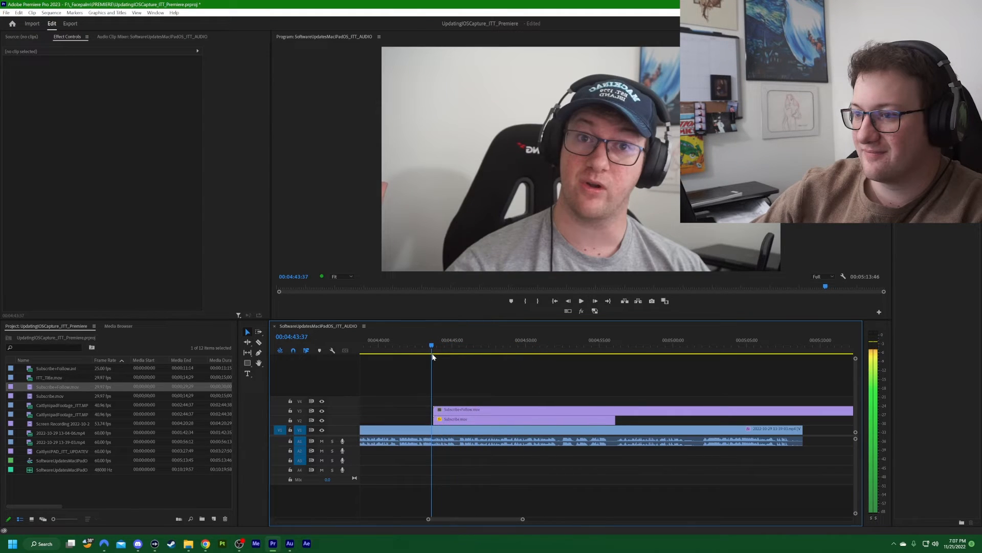
click(456, 409)
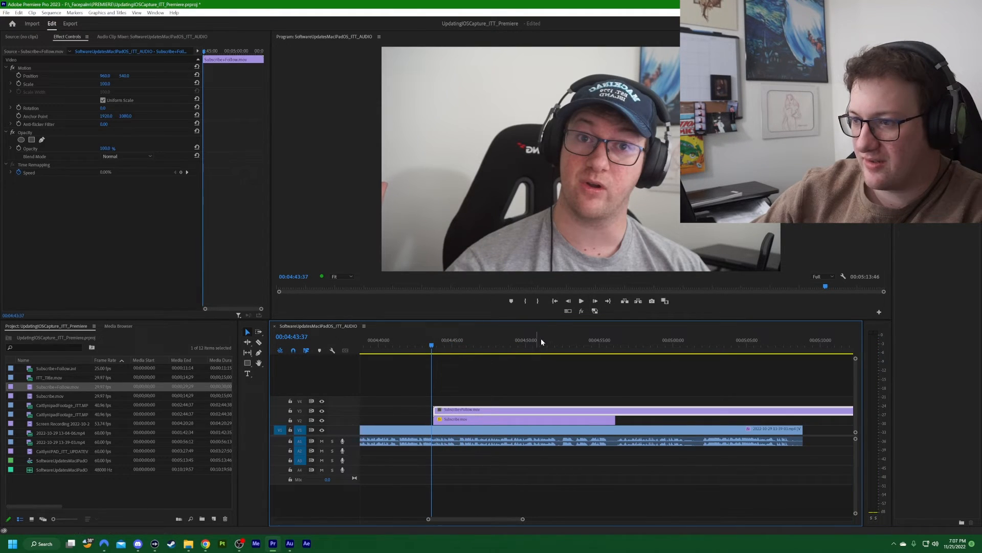
click(581, 301)
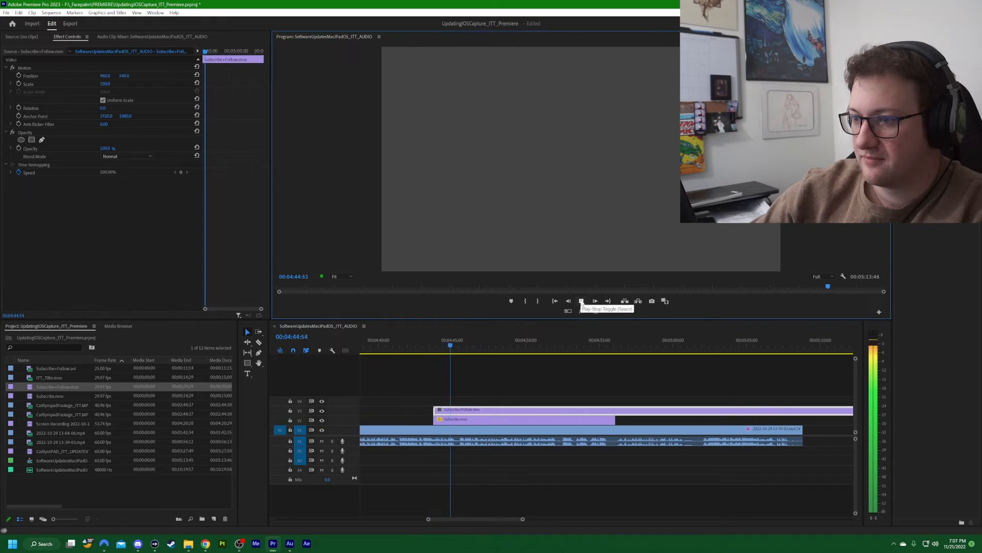